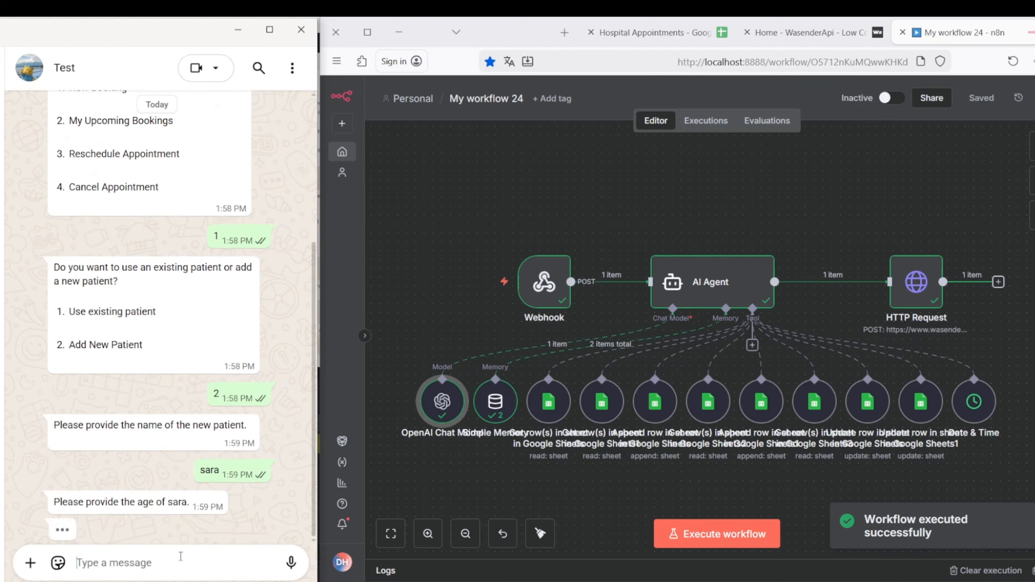
# Answer the booking bot's questions about the new patient with age 22 and gender Female
pyautogui.write('22')
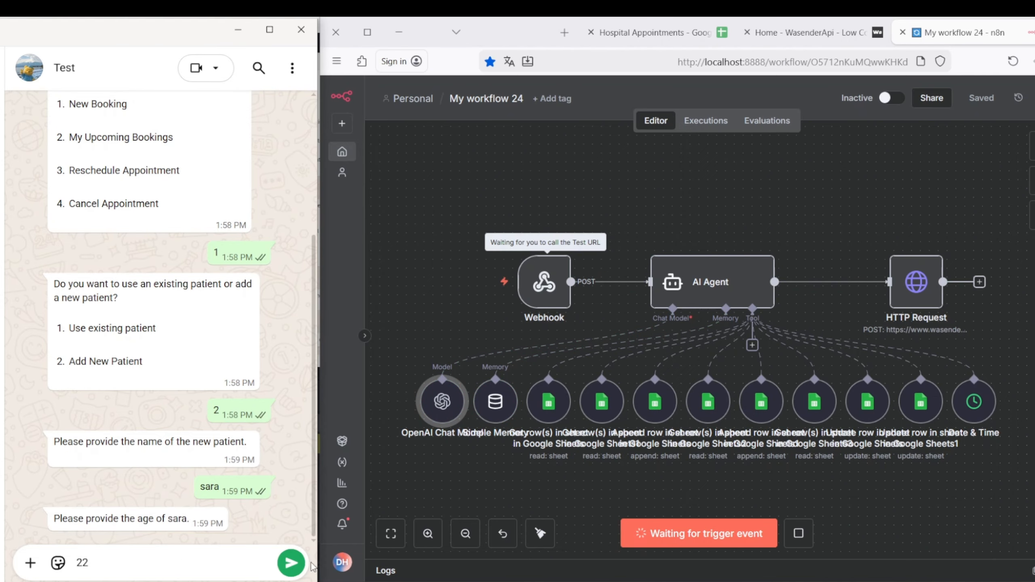
pyautogui.click(292, 563)
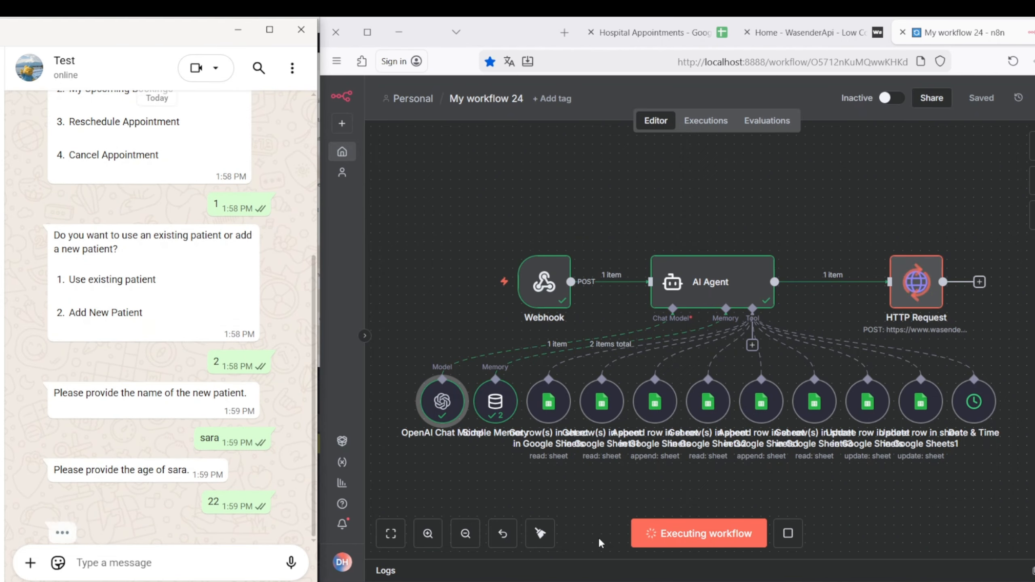
pyautogui.write('F')
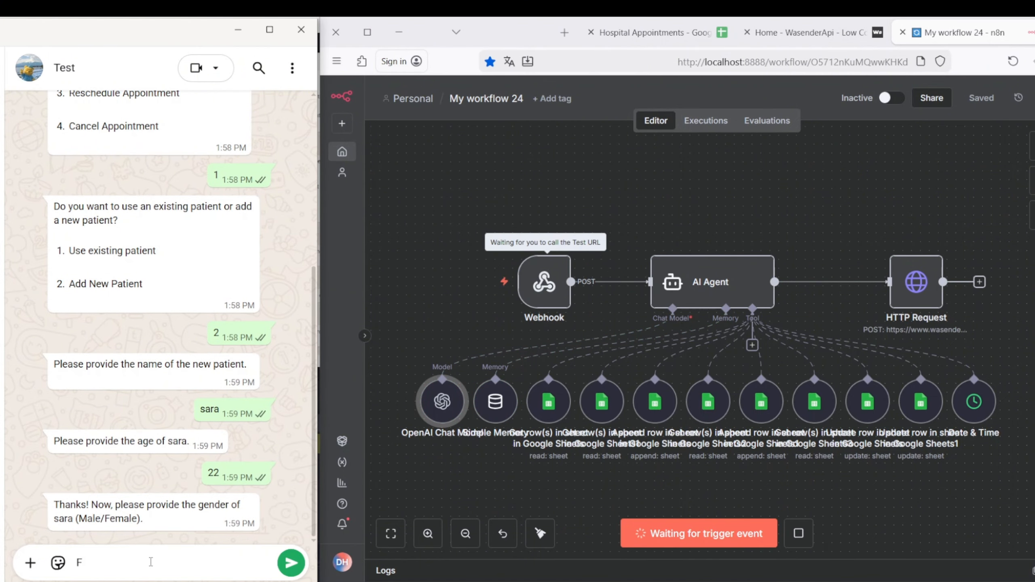
pyautogui.write('emale')
pyautogui.press('Return')
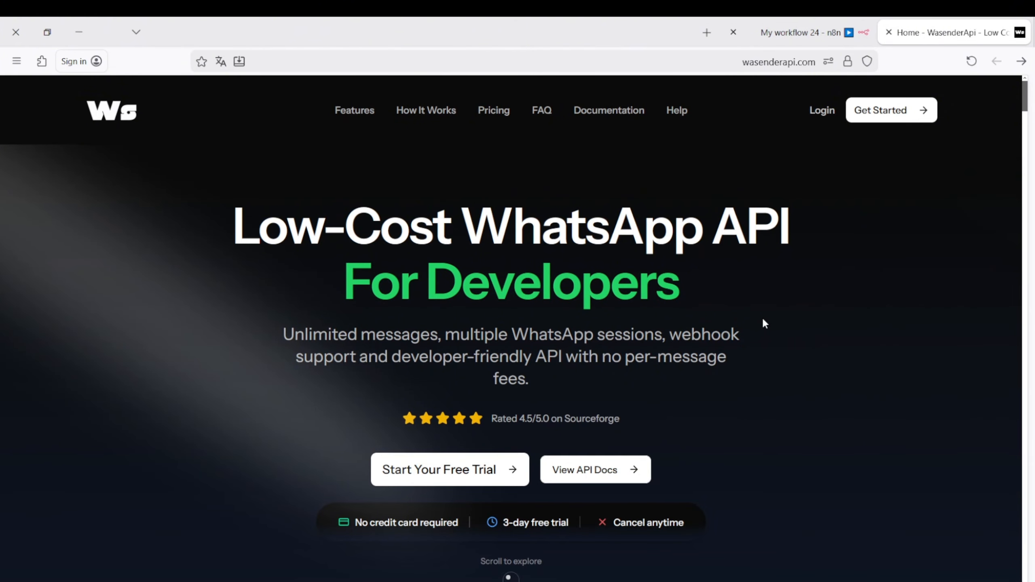
# Examine the WasenderApi home page's introduction, code examples, SDK libraries and three-step setup process
pyautogui.scroll(-2, 763, 325)
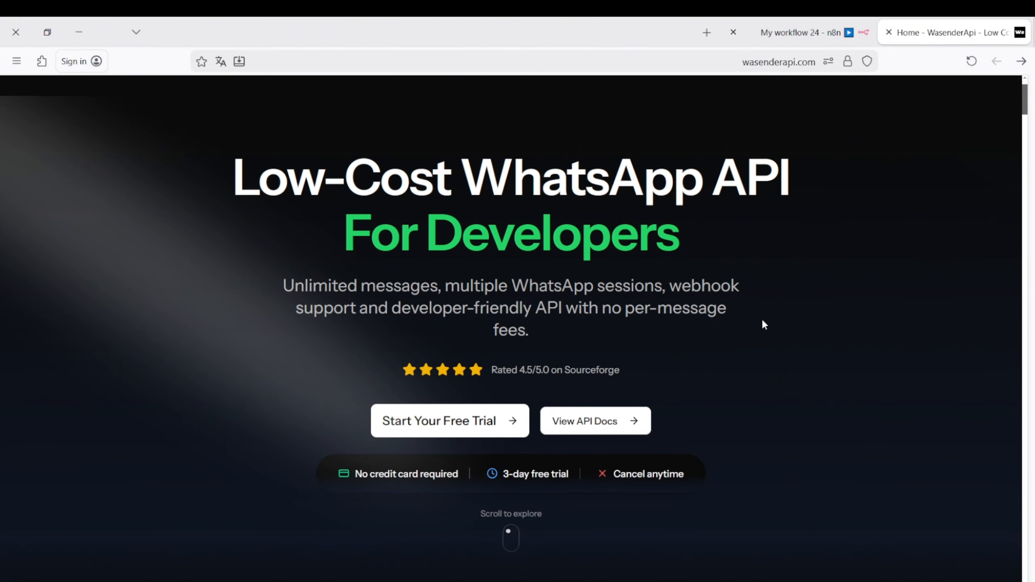
pyautogui.scroll(-2, 764, 325)
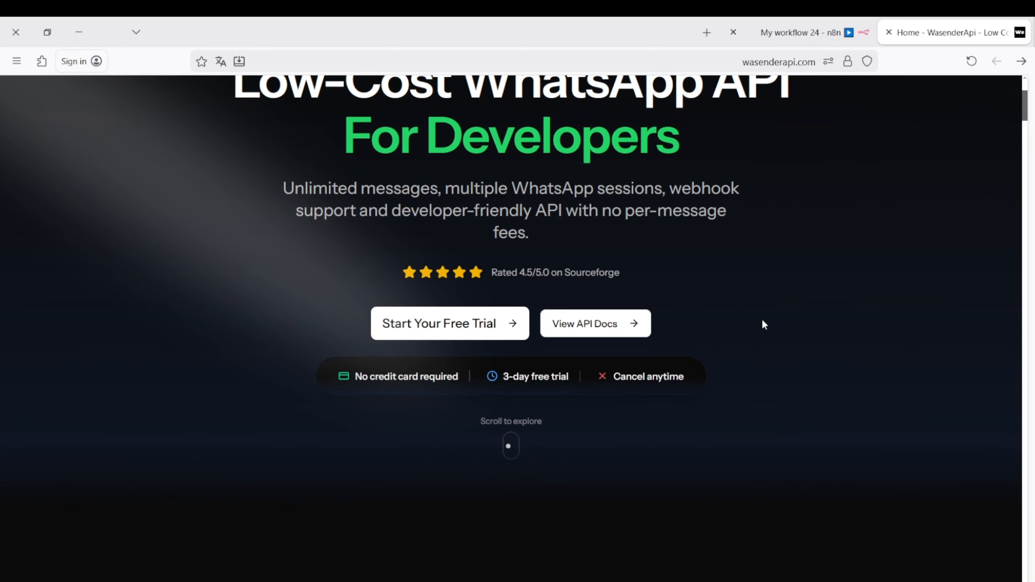
pyautogui.scroll(-5, 764, 324)
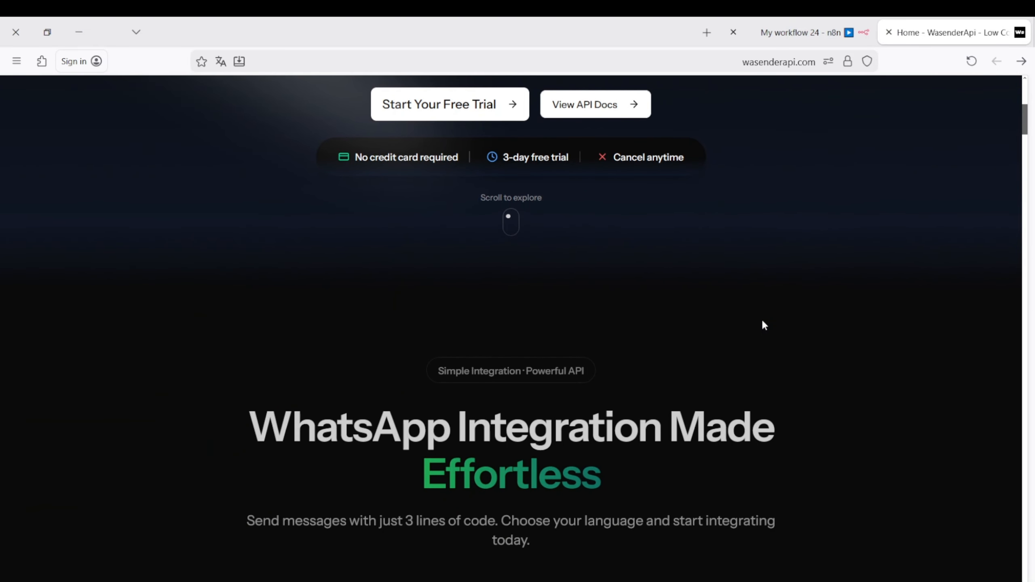
pyautogui.scroll(-5, 764, 325)
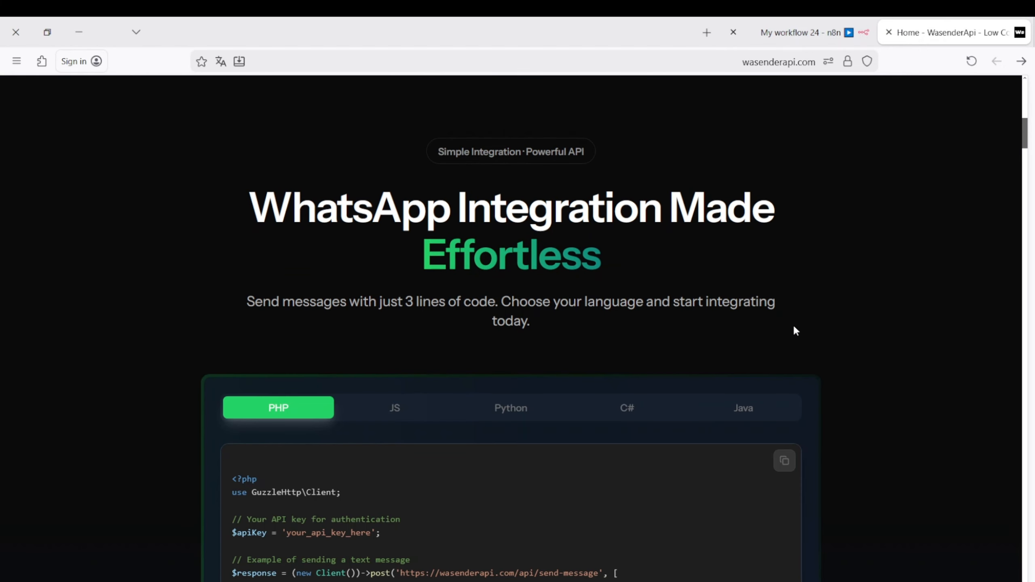
pyautogui.scroll(-5, 803, 329)
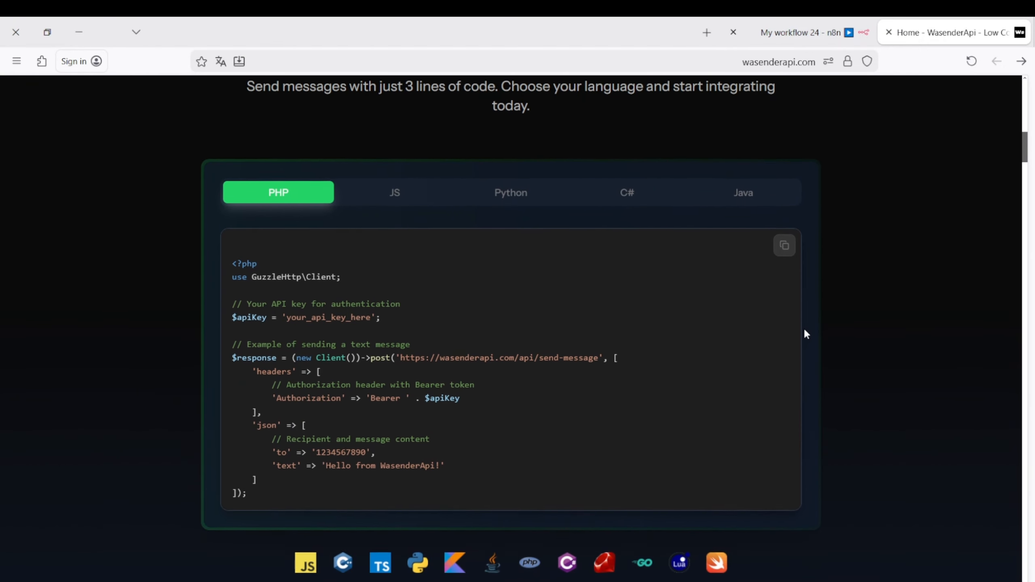
pyautogui.scroll(-7, 805, 333)
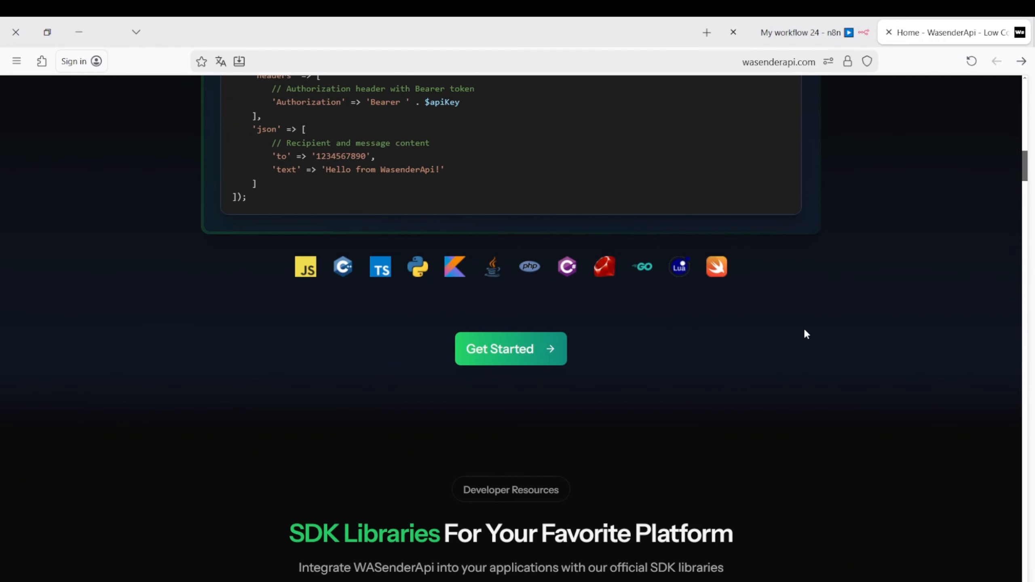
pyautogui.scroll(-2, 805, 334)
pyautogui.scroll(-3, 805, 331)
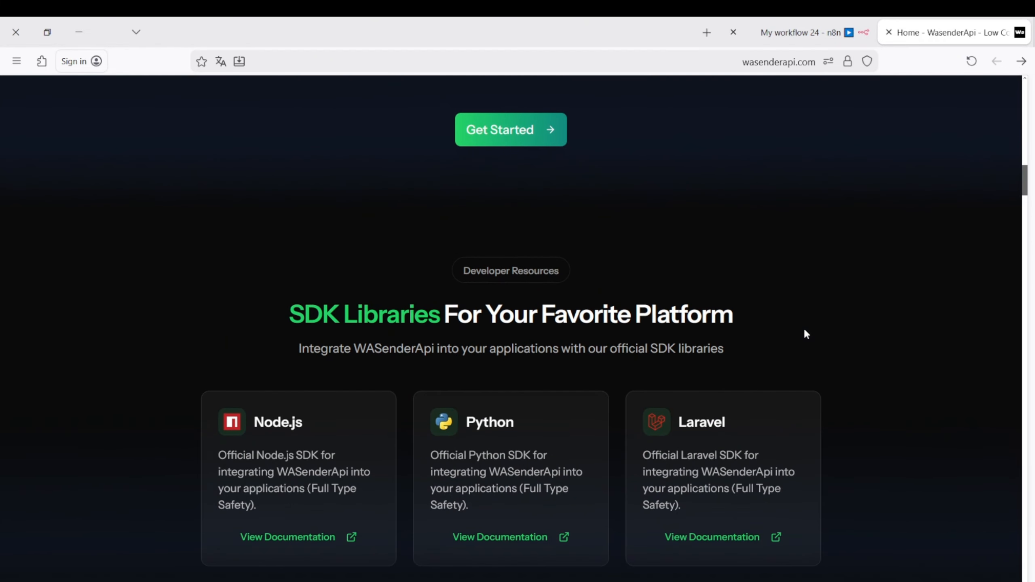
pyautogui.scroll(-5, 806, 333)
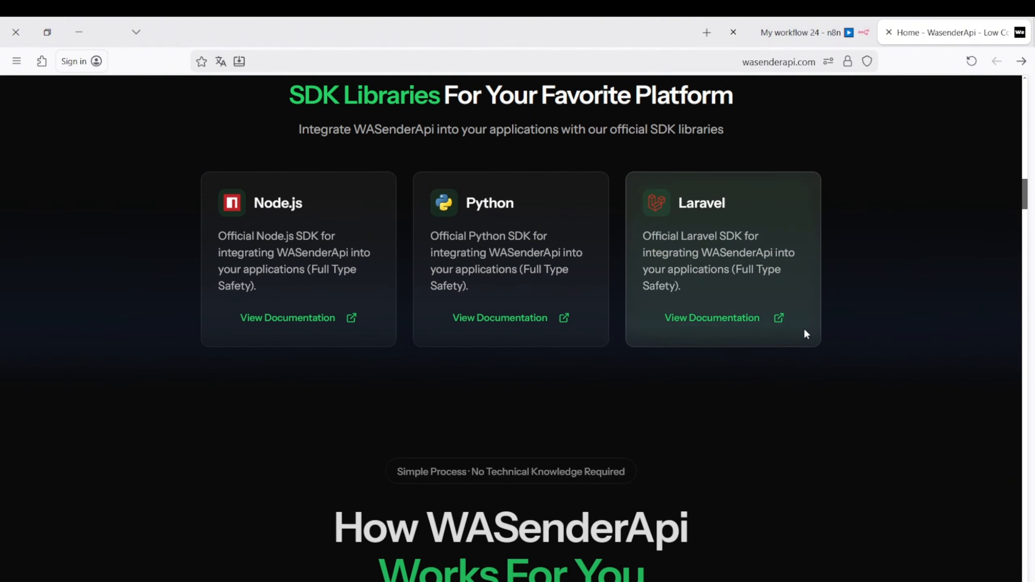
pyautogui.scroll(-5, 806, 333)
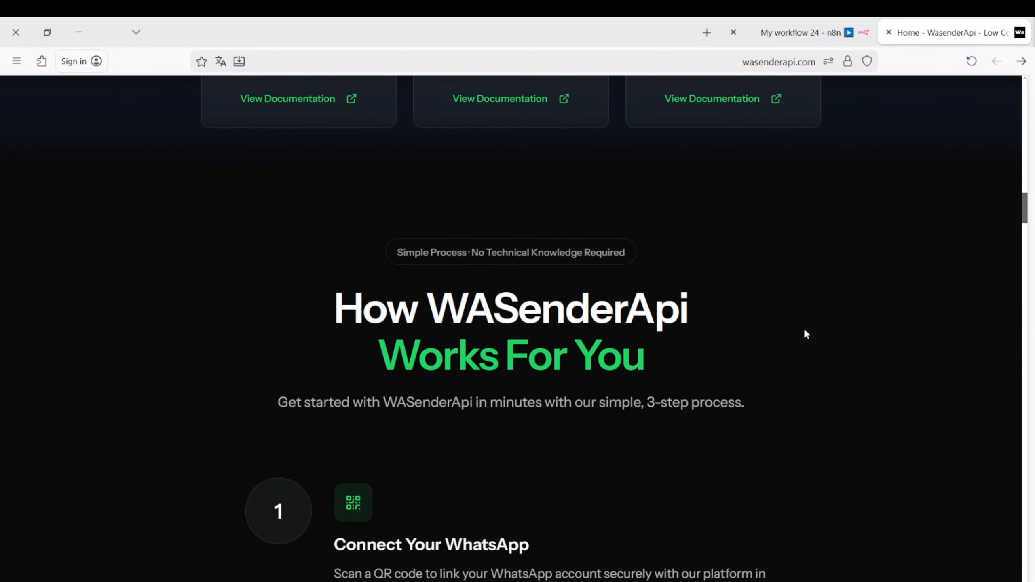
pyautogui.scroll(-3, 805, 331)
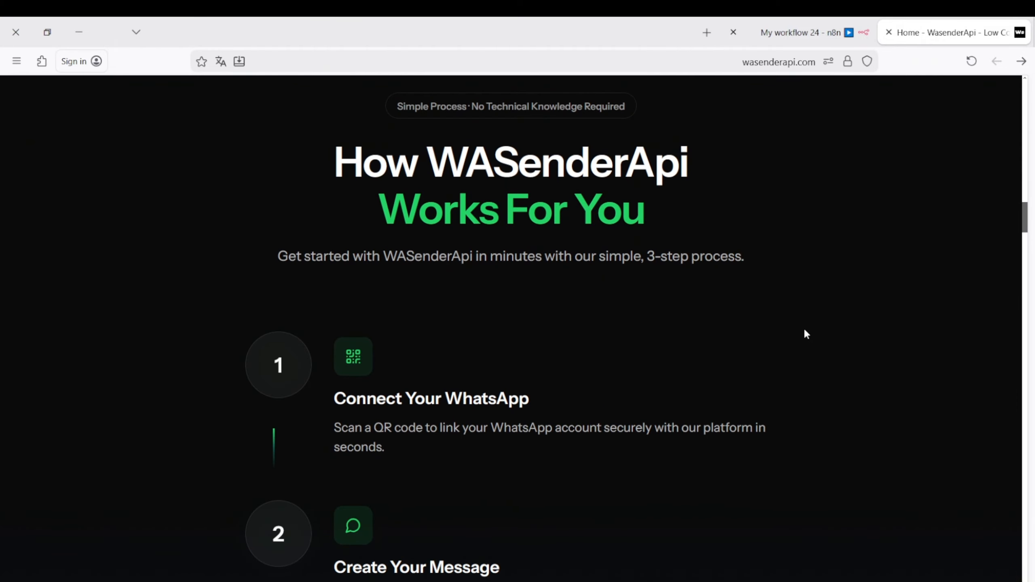
pyautogui.scroll(-5, 805, 330)
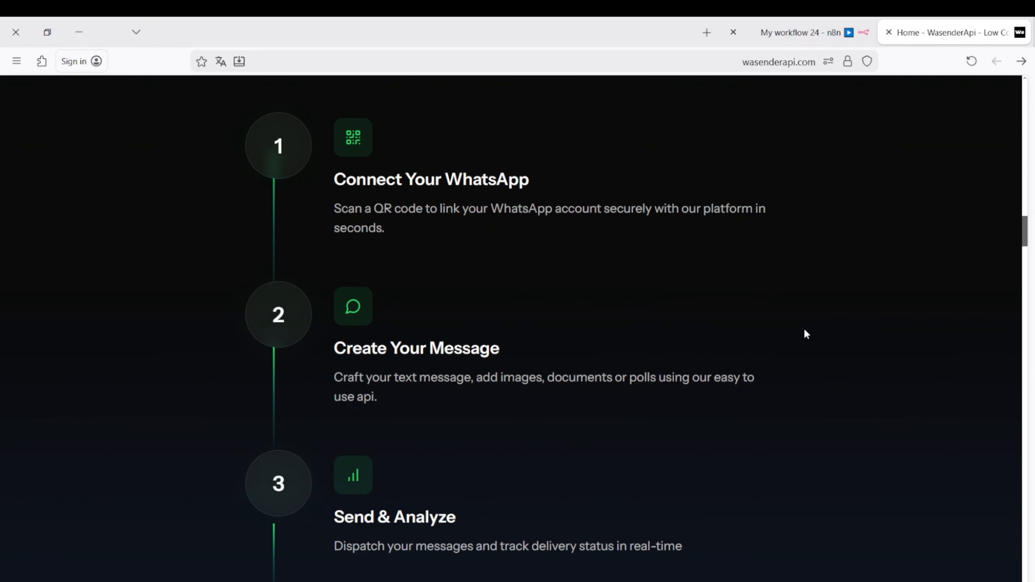
pyautogui.scroll(-5, 805, 331)
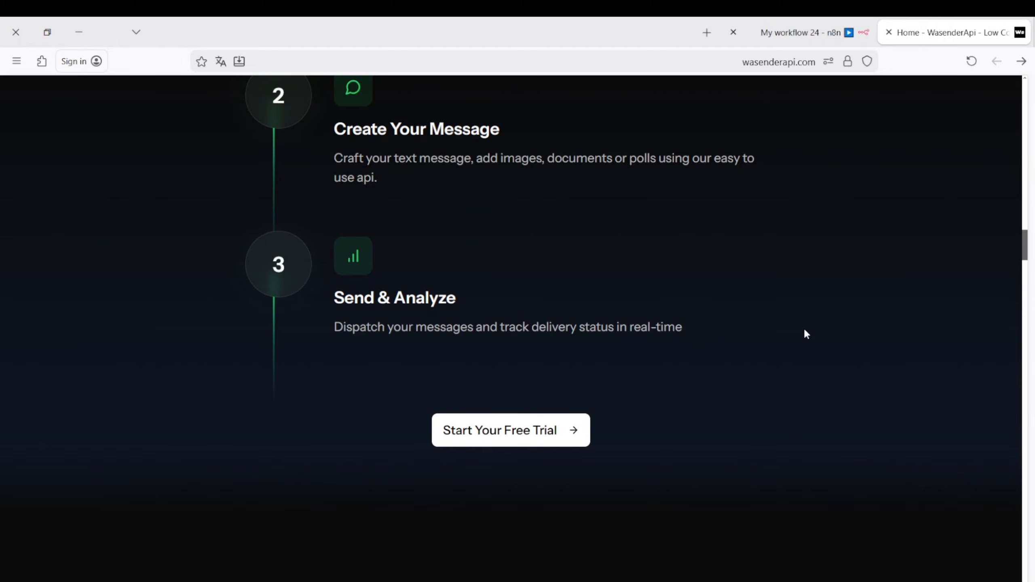
pyautogui.scroll(-5, 805, 332)
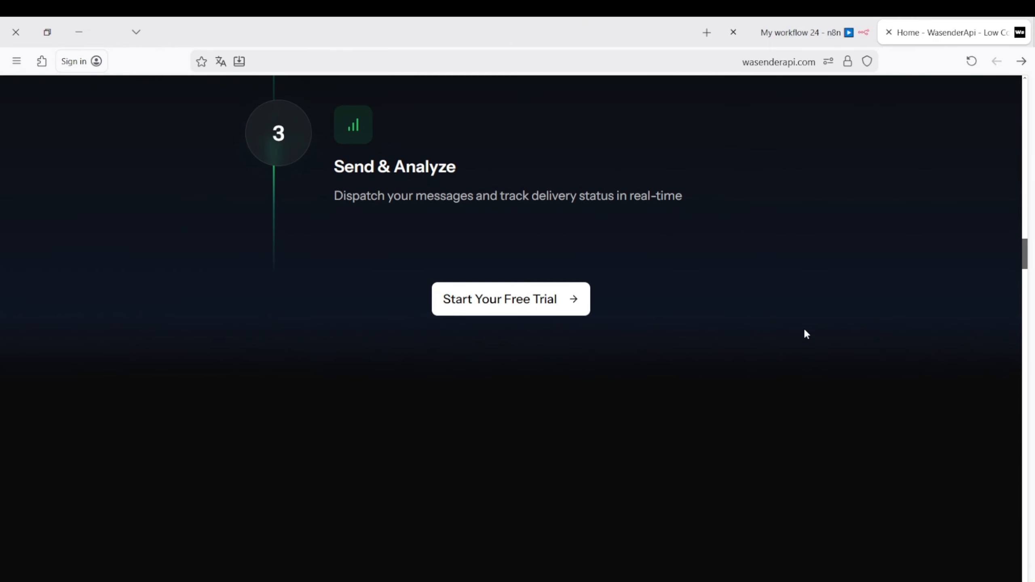
# Examine the supported message and sender types, suggested use cases and monthly pricing plans on the WasenderApi home page
pyautogui.scroll(-7, 806, 333)
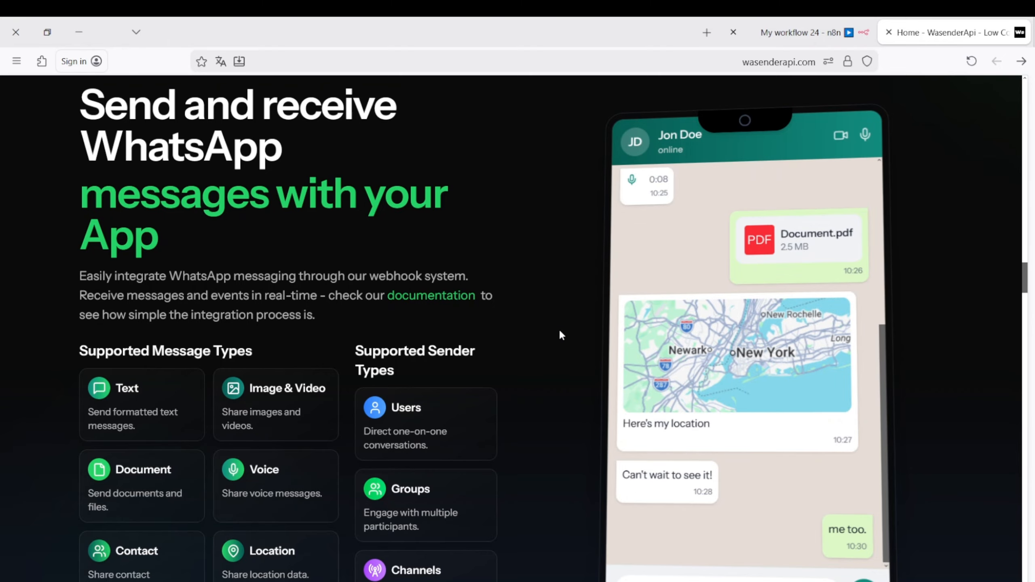
pyautogui.scroll(-5, 560, 333)
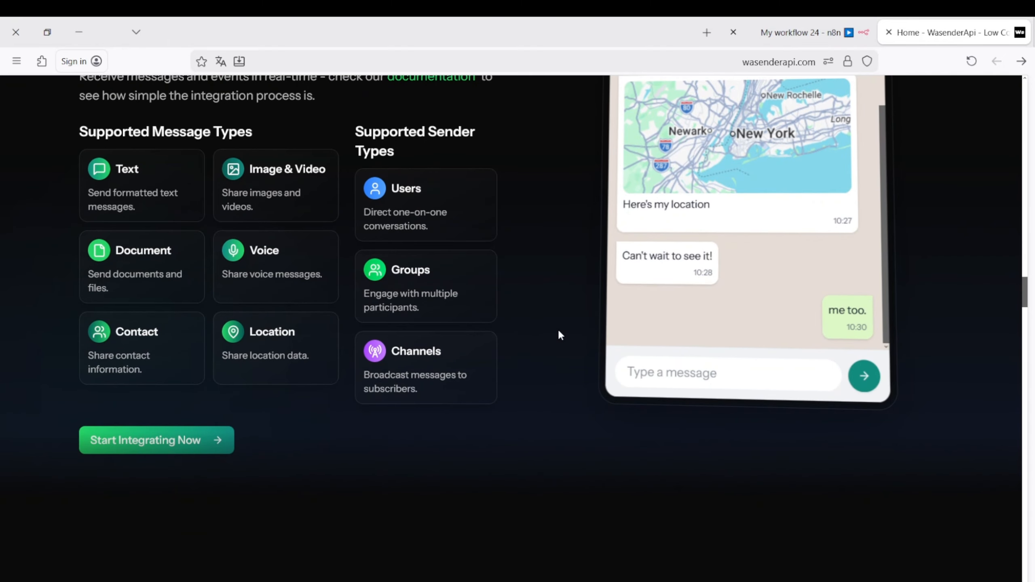
pyautogui.scroll(-5, 559, 334)
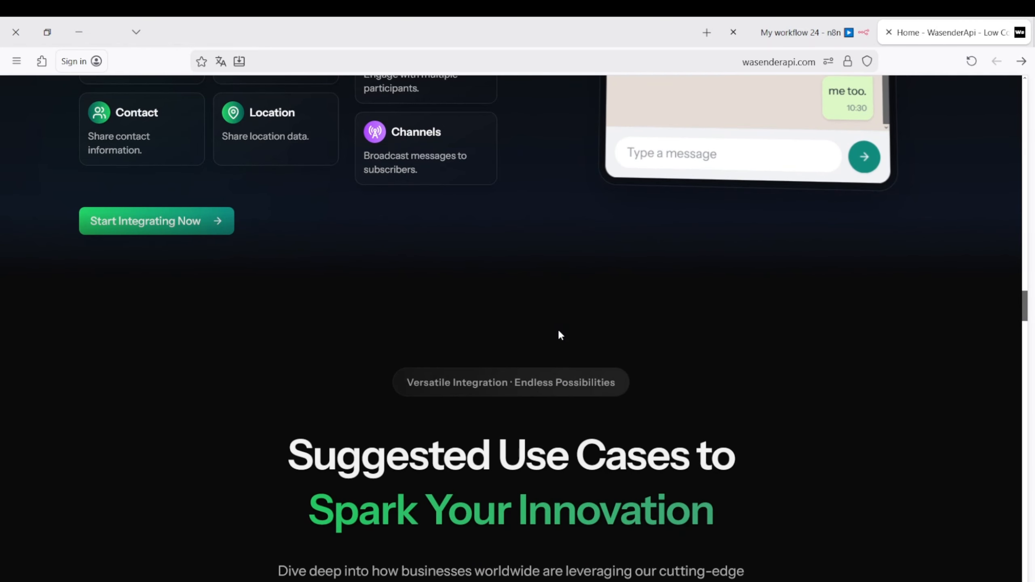
pyautogui.scroll(-6, 559, 332)
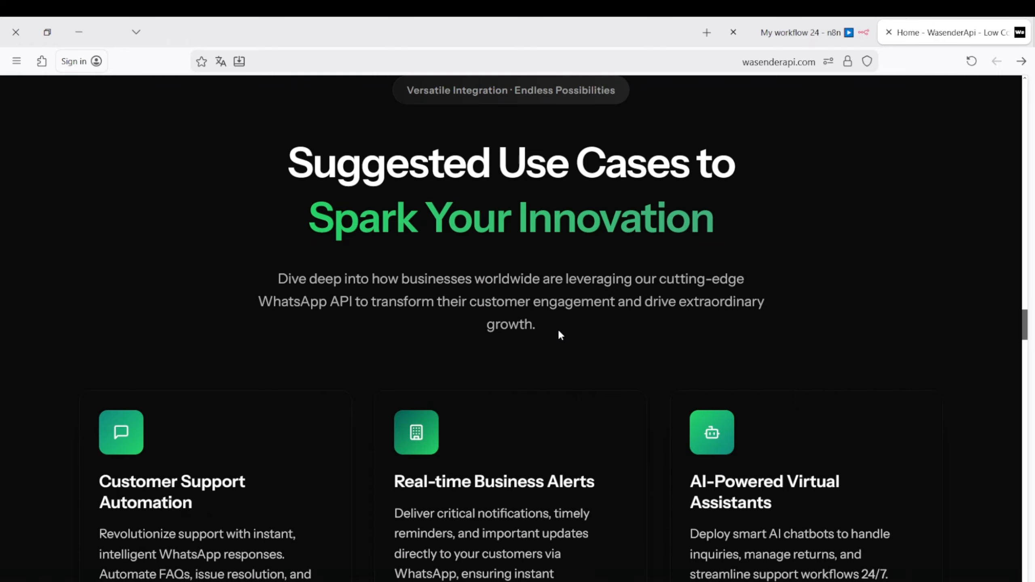
pyautogui.scroll(-5, 558, 328)
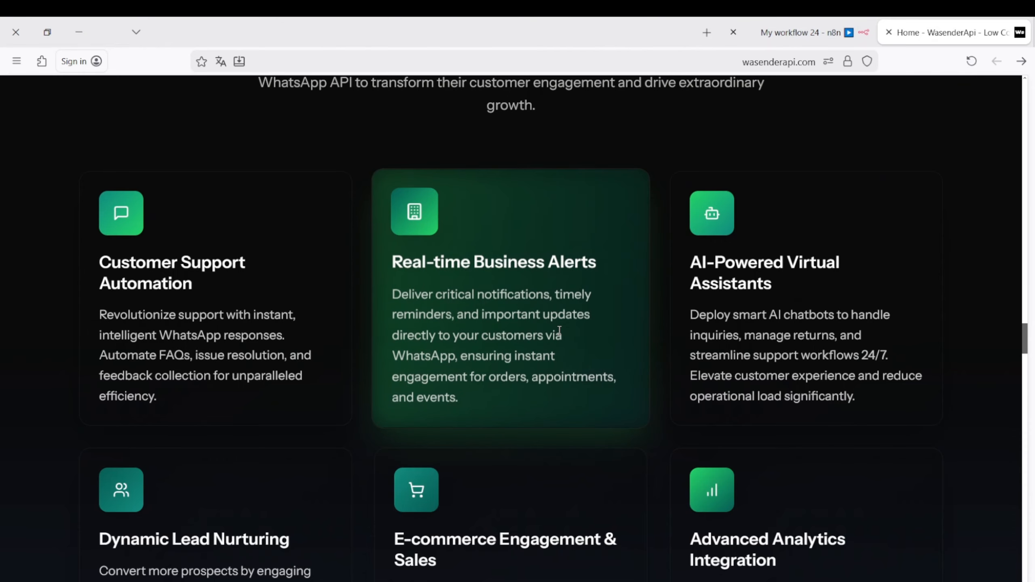
pyautogui.scroll(-5, 559, 330)
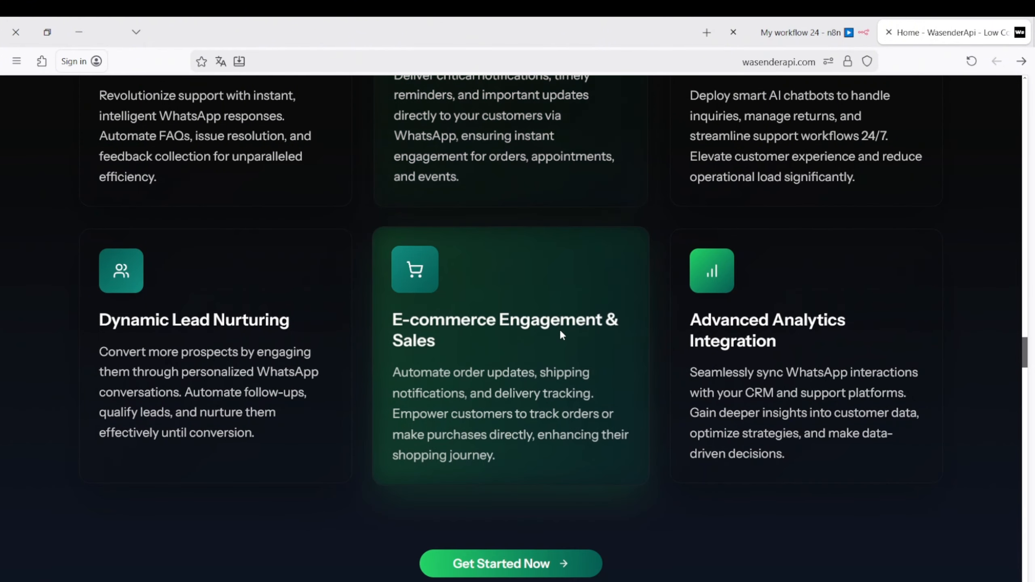
pyautogui.scroll(-3, 561, 334)
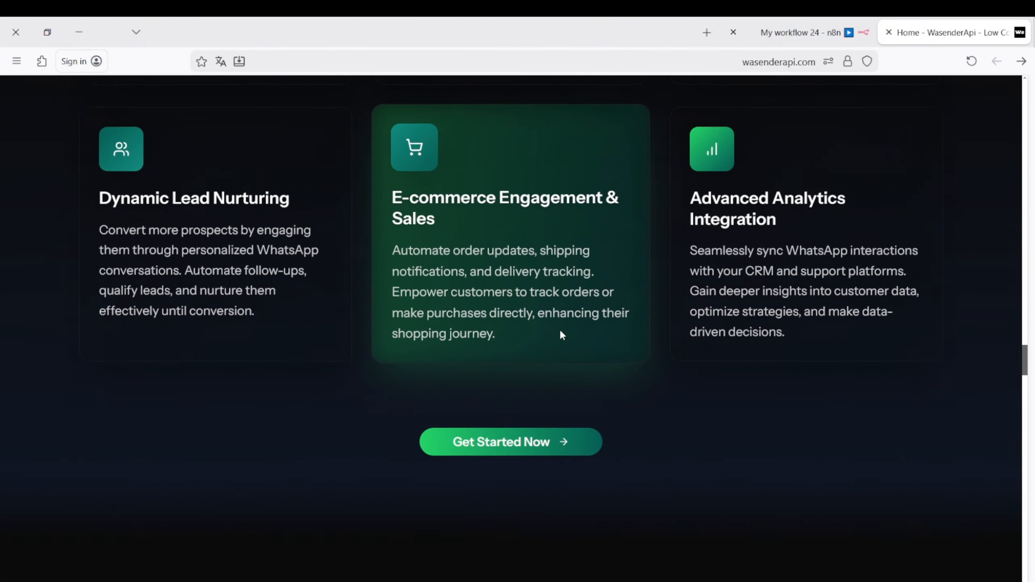
pyautogui.scroll(-2, 561, 334)
pyautogui.scroll(-8, 705, 389)
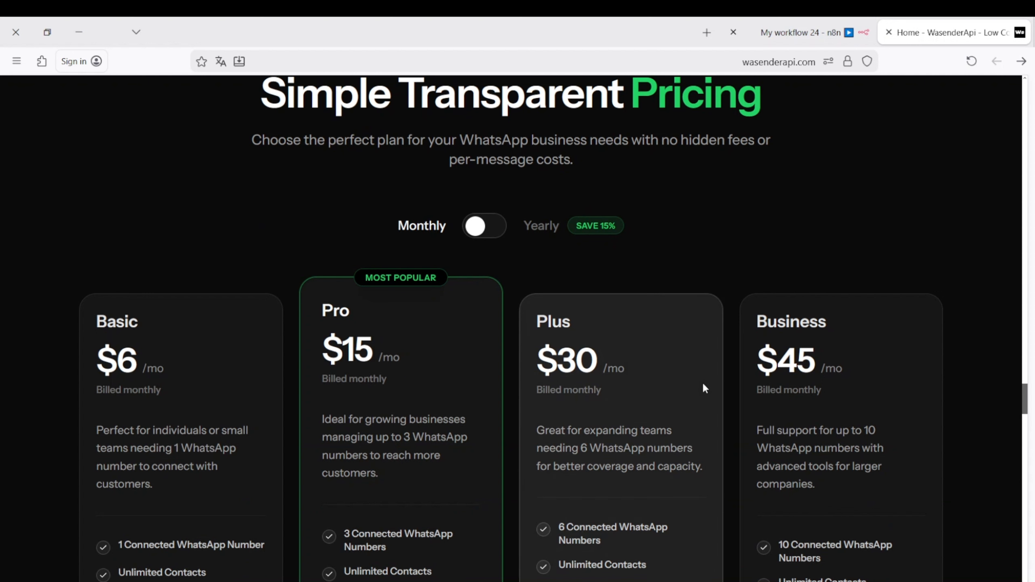
pyautogui.scroll(-3, 705, 388)
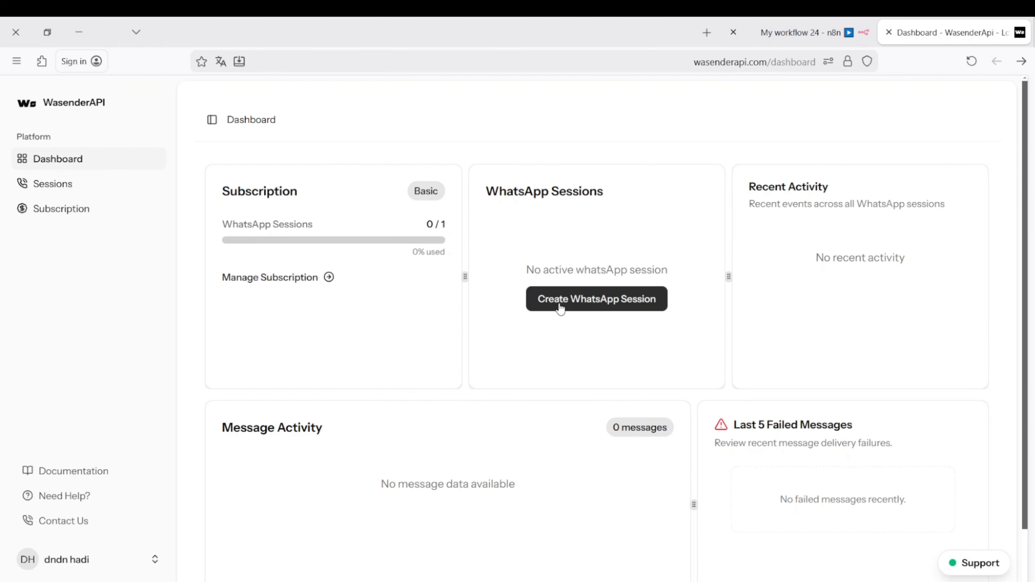
# Start a new WhatsApp session from the dashboard and name it "booking appontements"
pyautogui.click(560, 301)
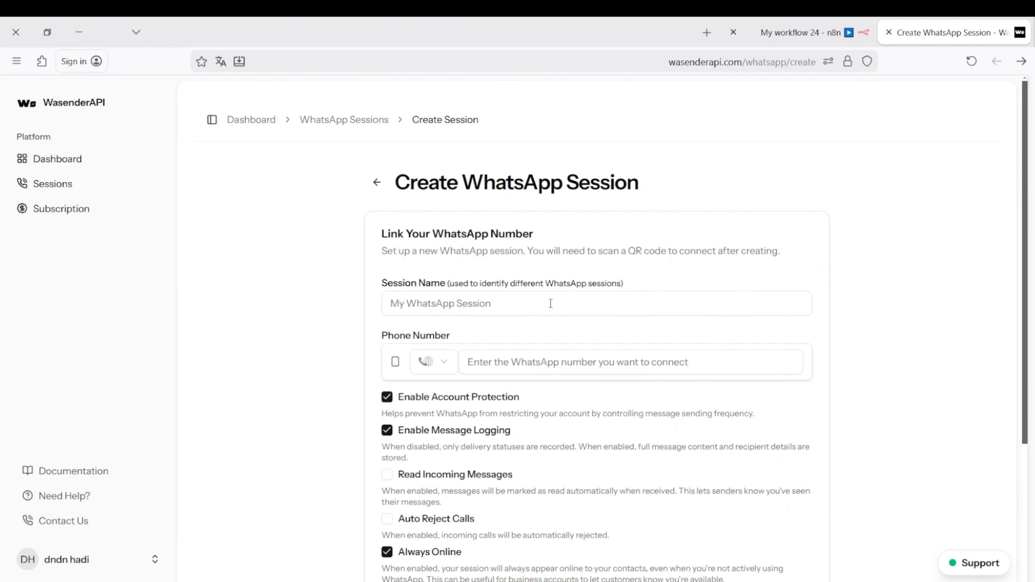
pyautogui.click(470, 306)
pyautogui.write('booking a')
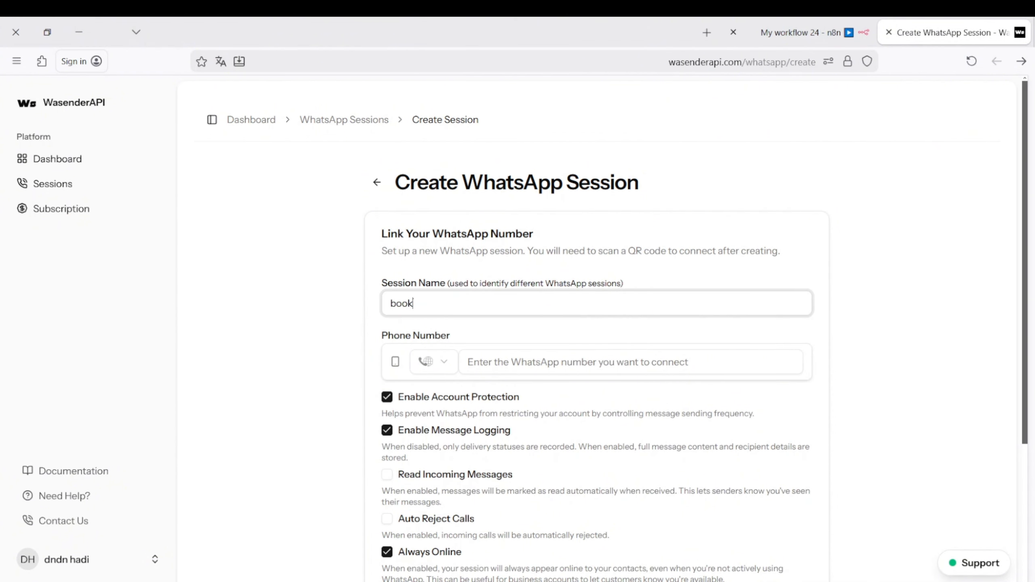
pyautogui.write('ppontements')
# Choose the United States country code, enter the WhatsApp phone number, and create and connect the session with its default options
pyautogui.click(438, 372)
pyautogui.scroll(-20, 465, 253)
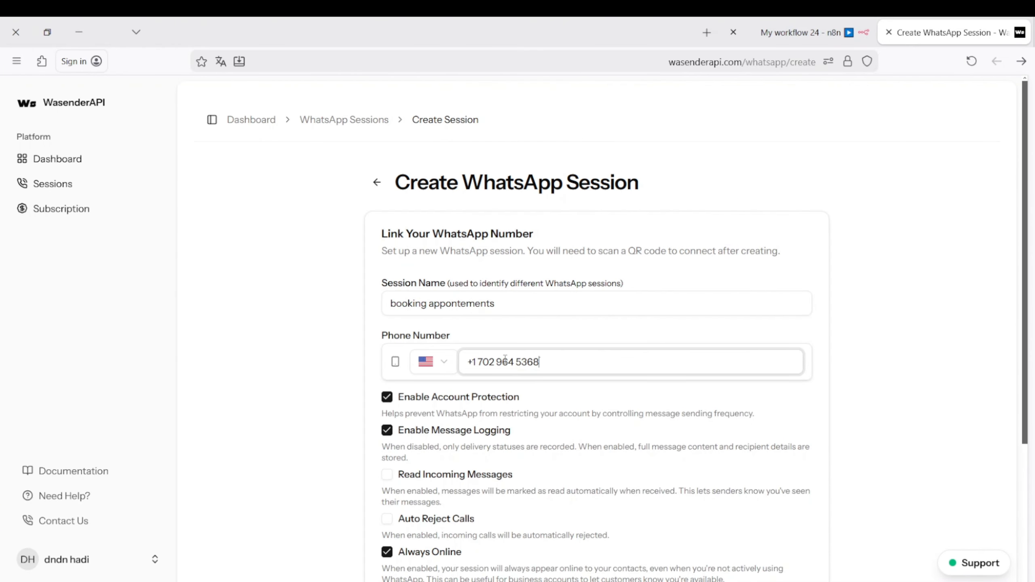
pyautogui.scroll(-3, 519, 330)
pyautogui.scroll(-1, 515, 311)
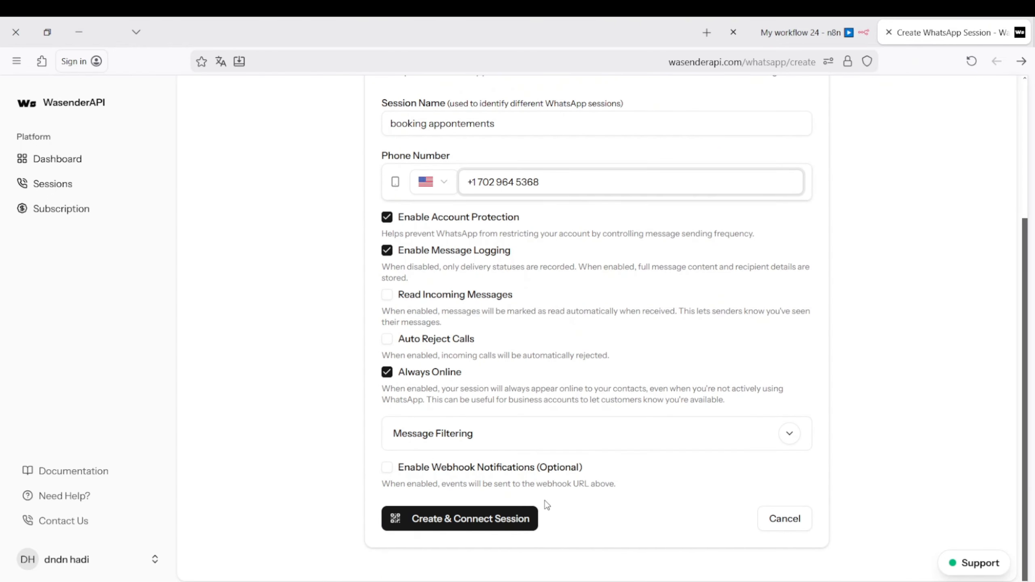
pyautogui.click(485, 528)
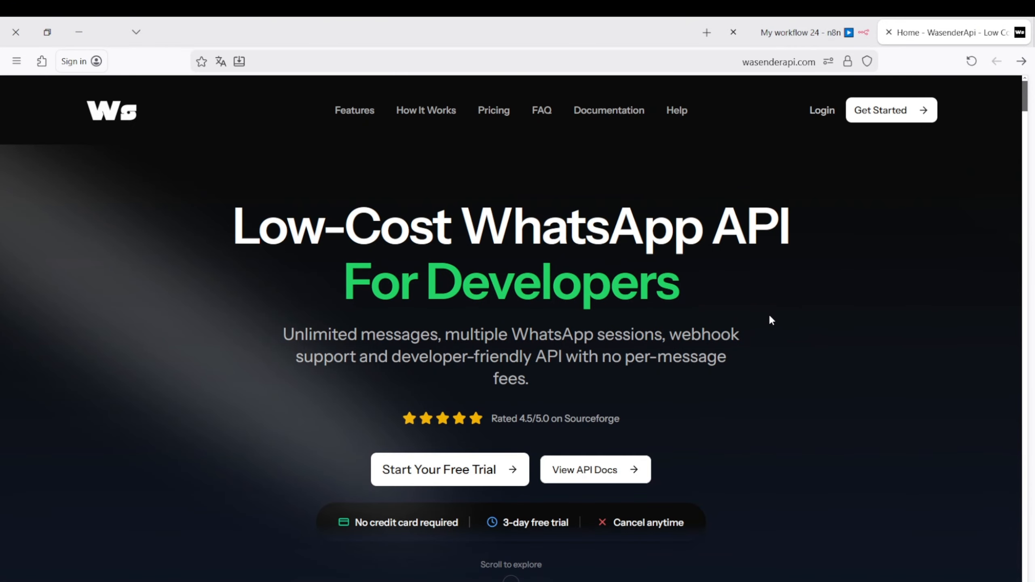
pyautogui.scroll(-8, 764, 323)
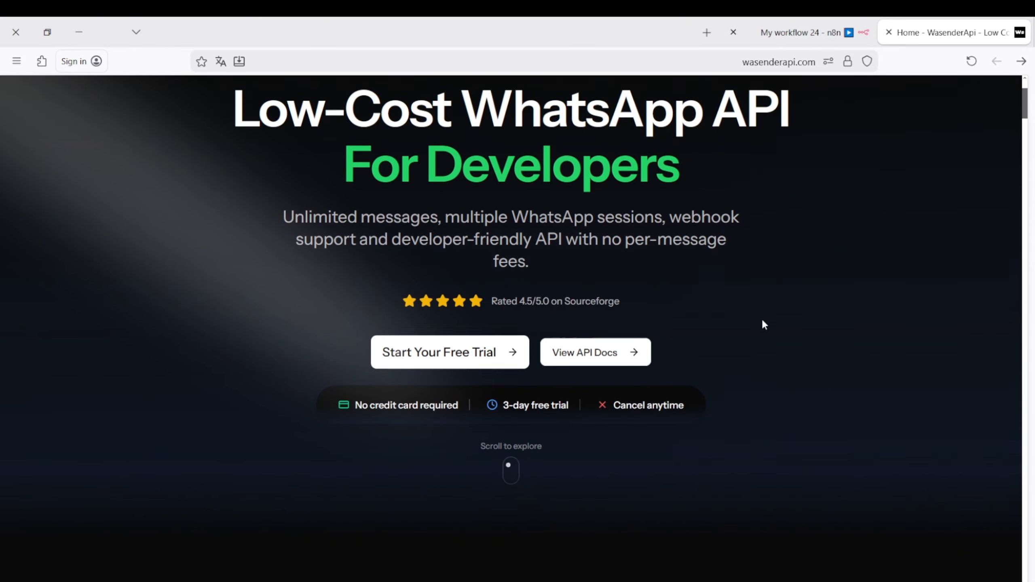
pyautogui.scroll(-15, 764, 325)
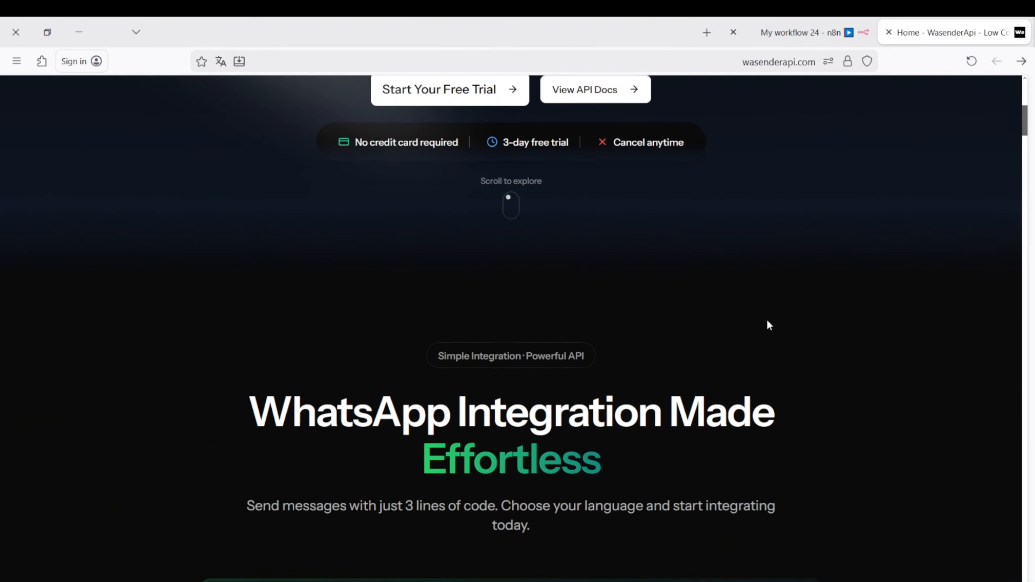
pyautogui.scroll(-10, 805, 332)
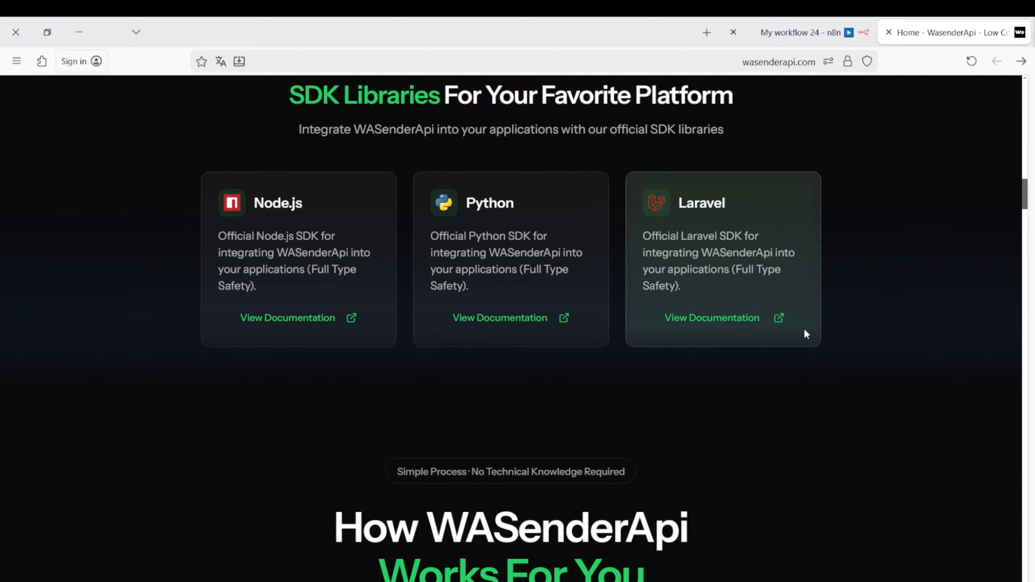
pyautogui.scroll(-8, 805, 334)
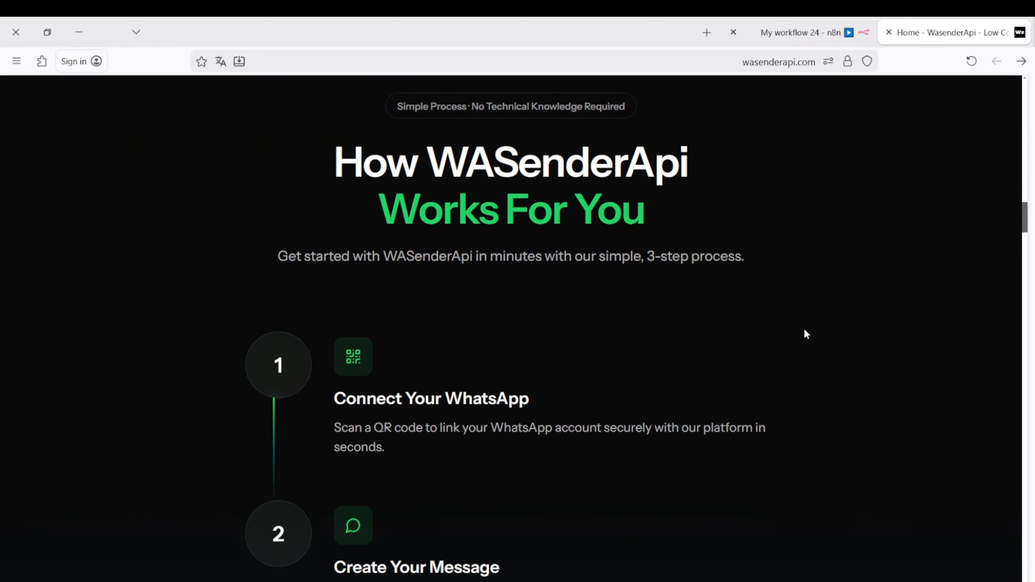
# Review the WasenderApi home page from the three-step process through the supported message types to the suggested use cases
pyautogui.scroll(-10, 805, 331)
pyautogui.scroll(-12, 807, 333)
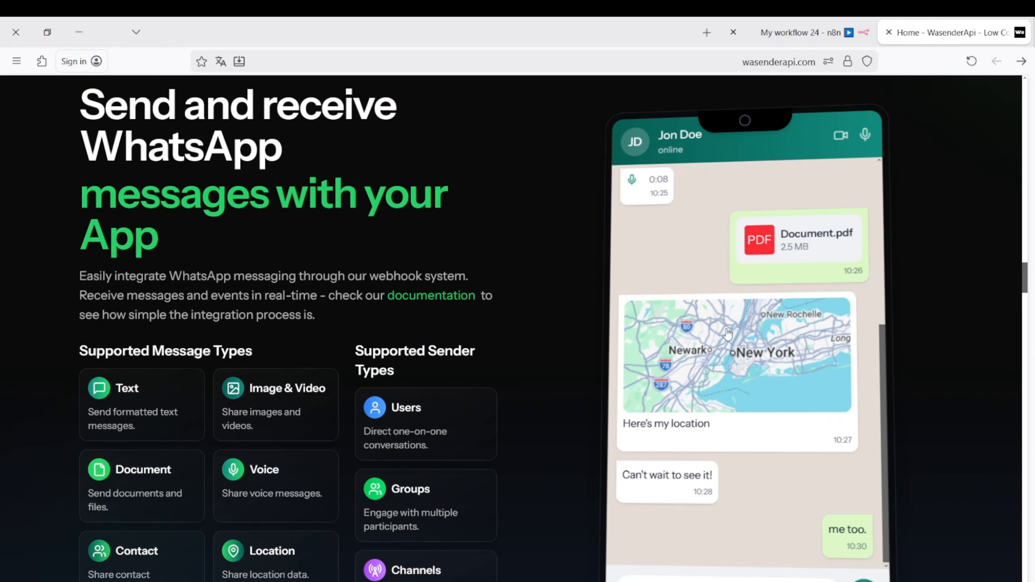
pyautogui.scroll(-5, 569, 334)
pyautogui.scroll(-5, 558, 334)
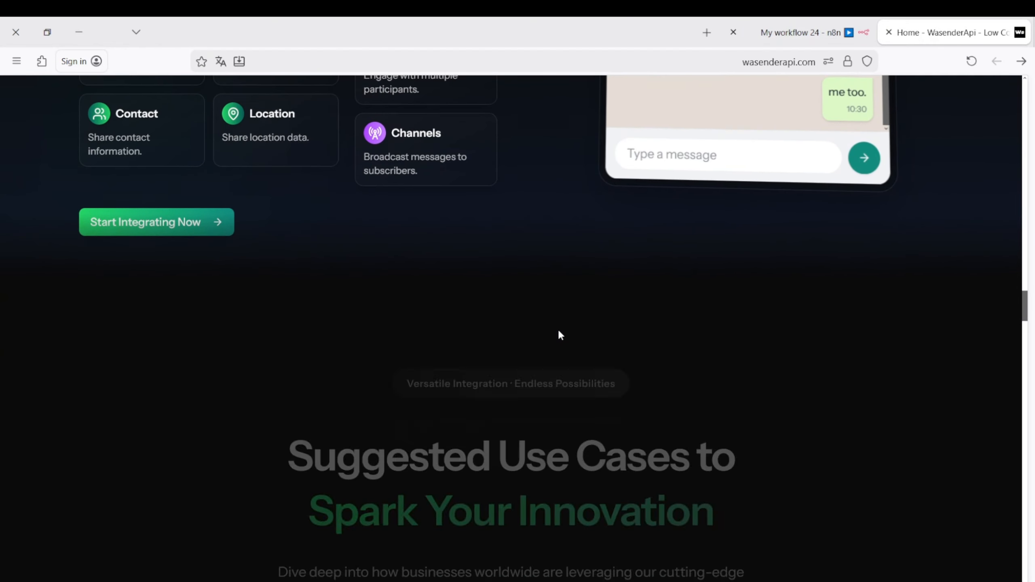
pyautogui.scroll(-7, 558, 333)
pyautogui.scroll(-5, 559, 333)
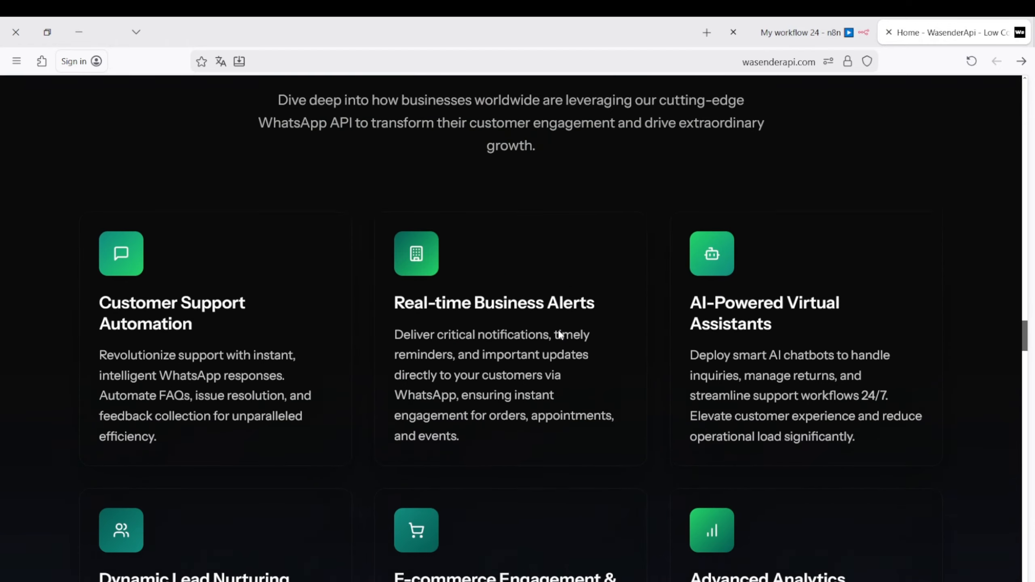
pyautogui.scroll(-5, 560, 332)
pyautogui.scroll(-5, 560, 334)
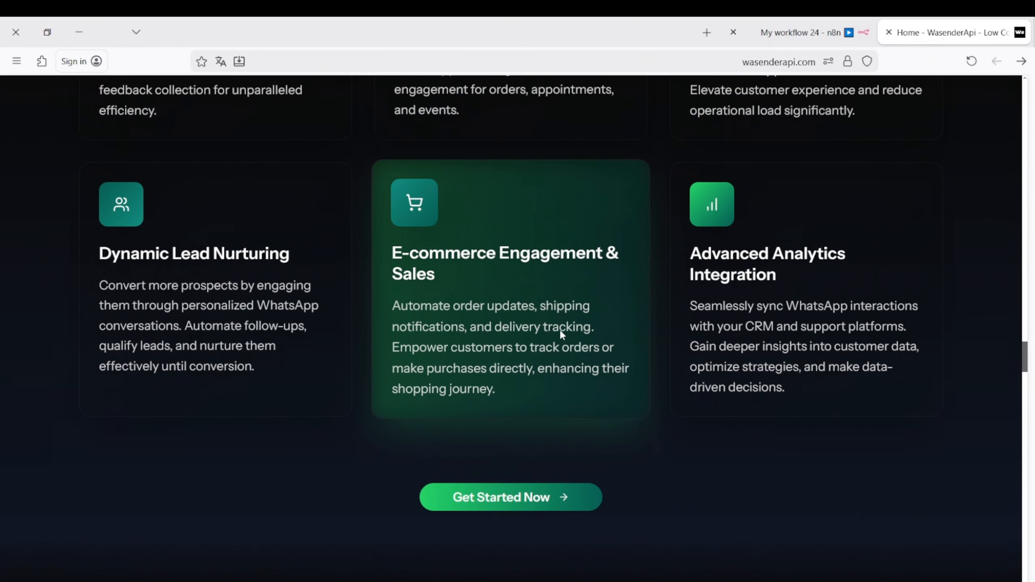
pyautogui.scroll(-3, 652, 354)
# Switch to n8n, add a Webhook trigger to the empty My workflow 24, and copy its test URL
pyautogui.click(888, 33)
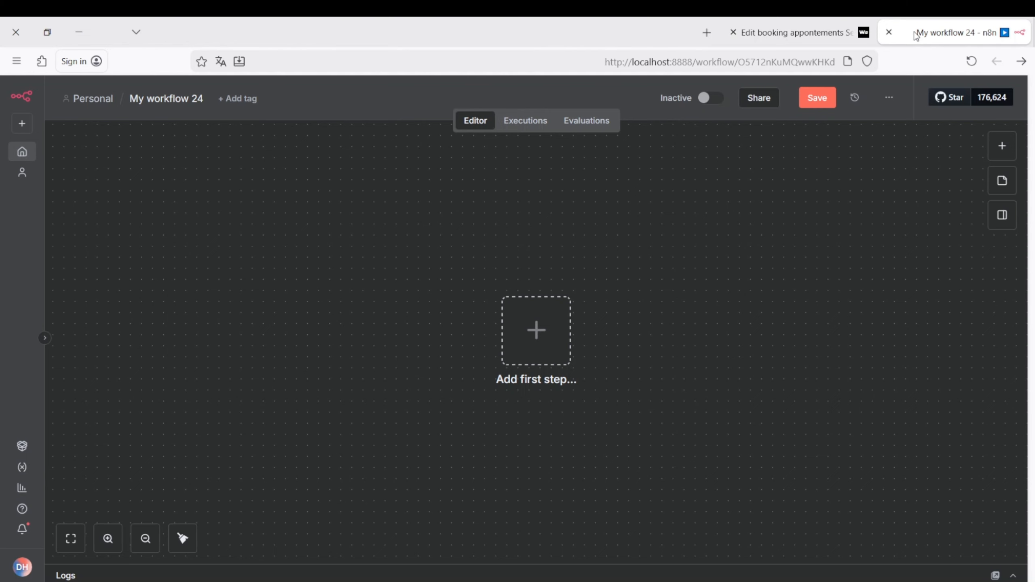
pyautogui.click(530, 335)
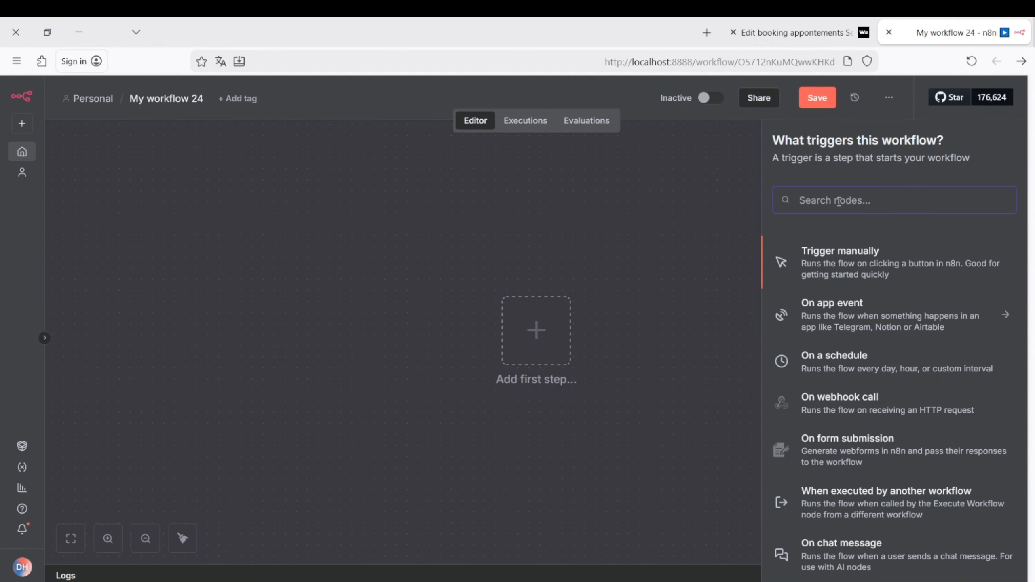
pyautogui.write('we')
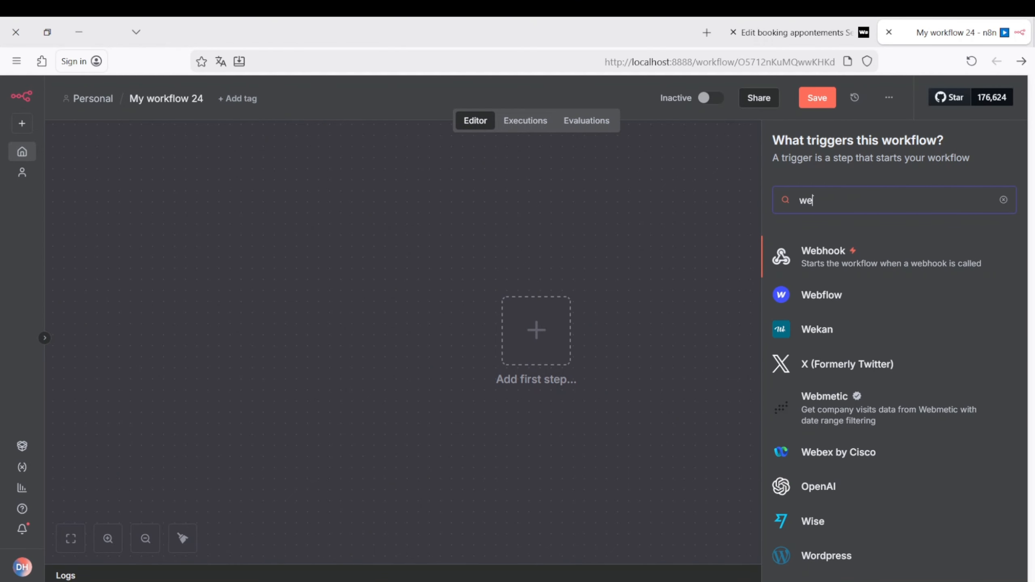
pyautogui.write('b')
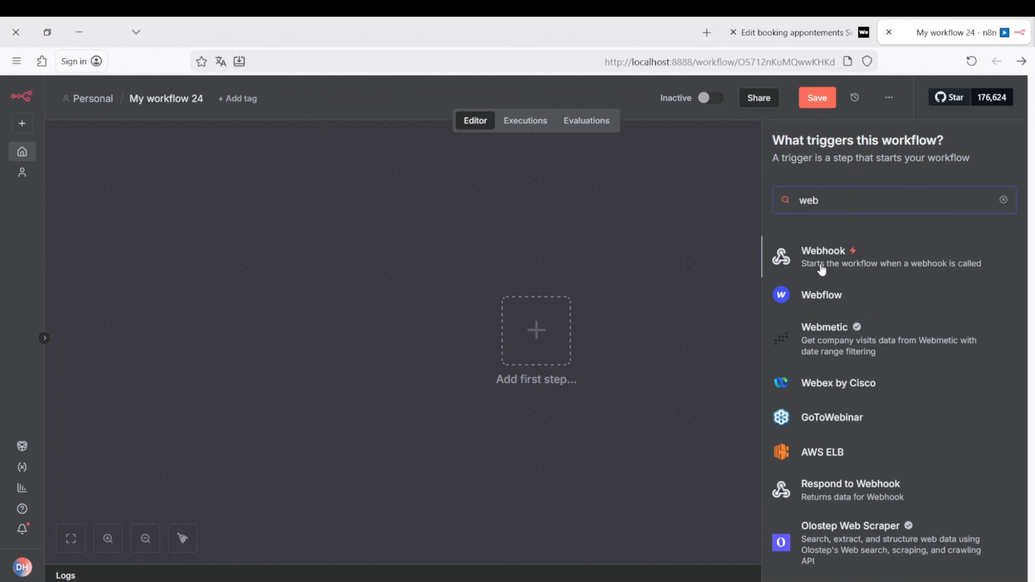
pyautogui.click(821, 265)
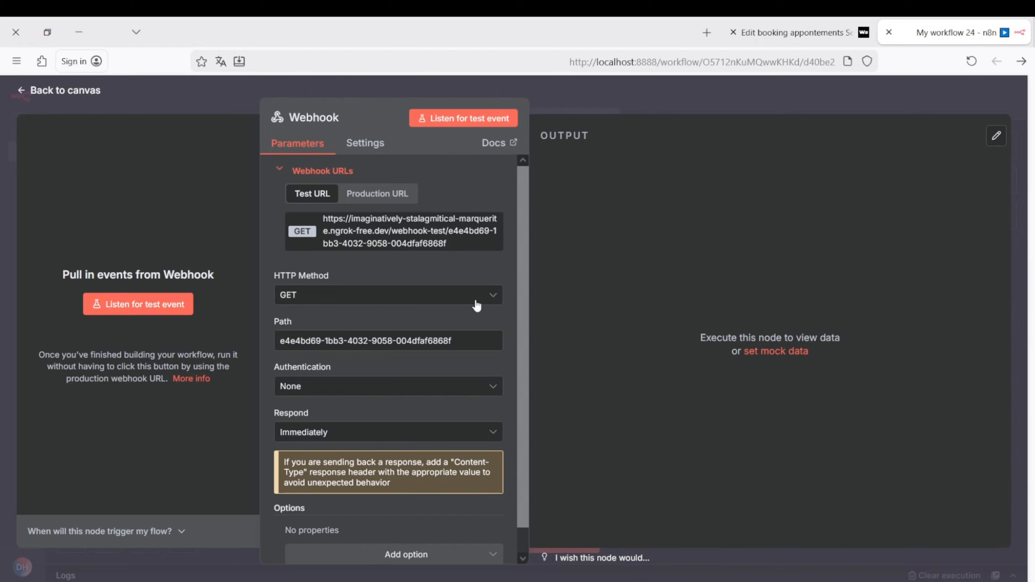
pyautogui.click(411, 236)
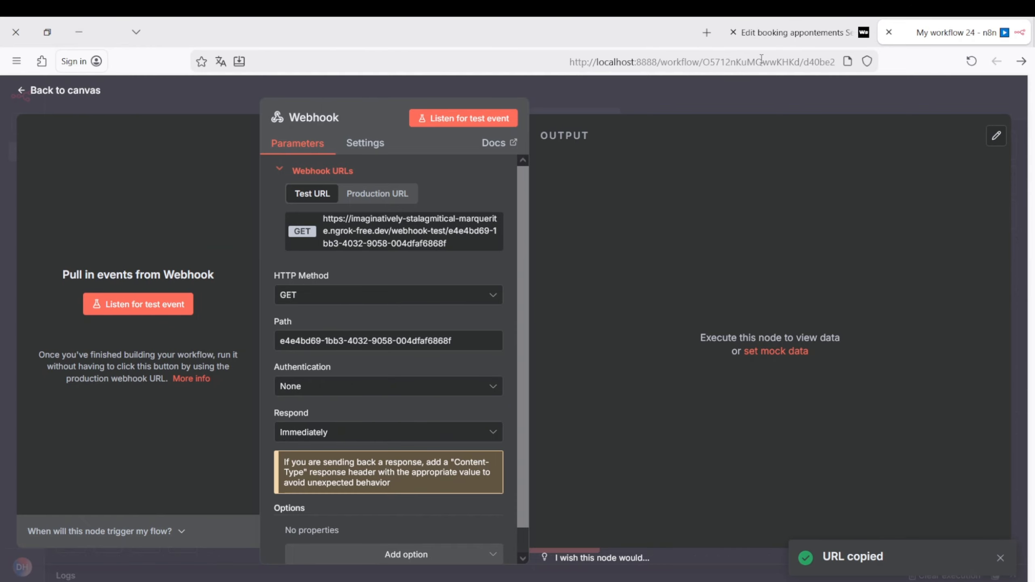
# Switch to WasenderApi, enable webhook notifications for the "booking appontements" session using the copied n8n test URL, and save the session
pyautogui.click(793, 33)
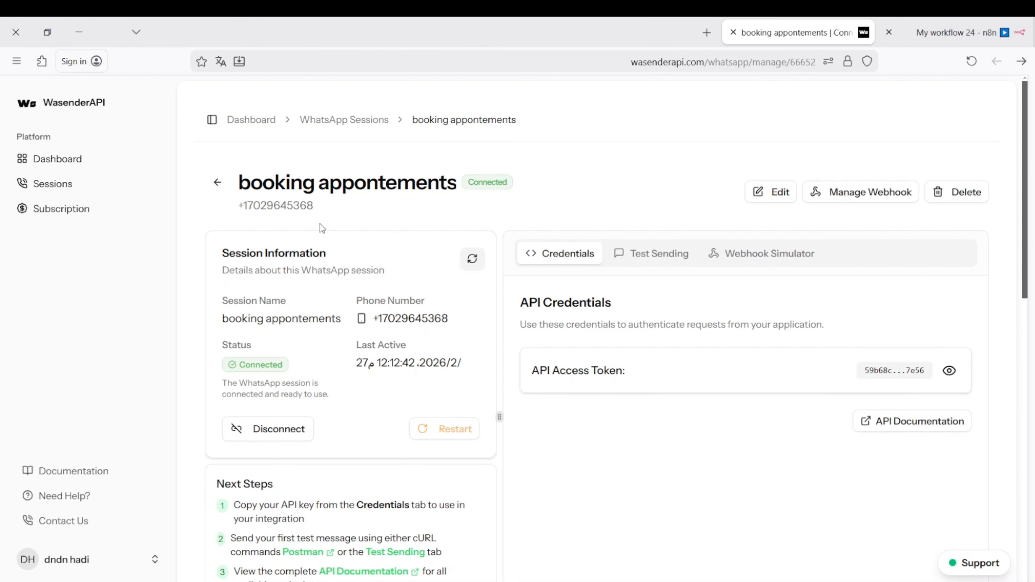
pyautogui.click(40, 184)
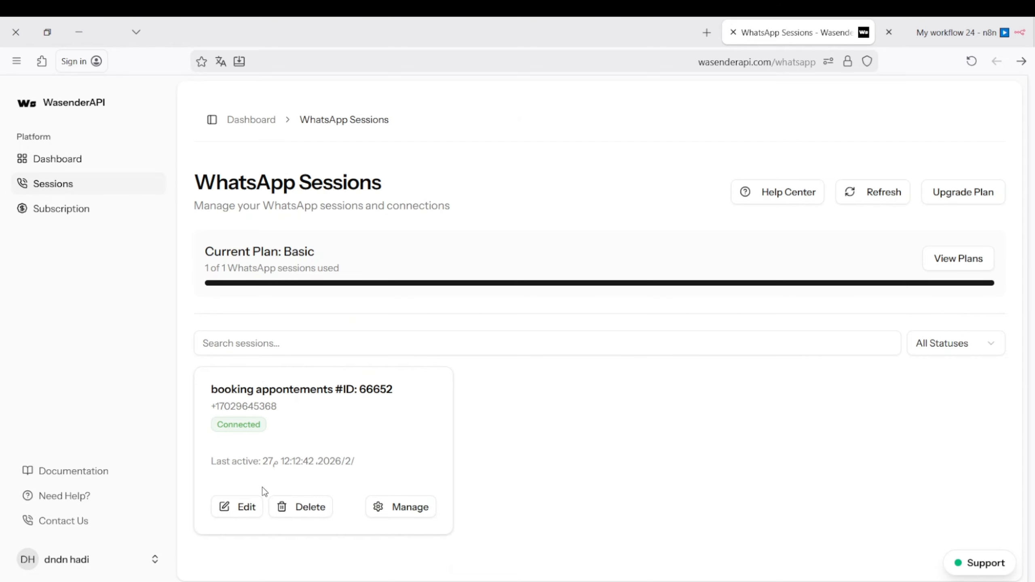
pyautogui.click(236, 514)
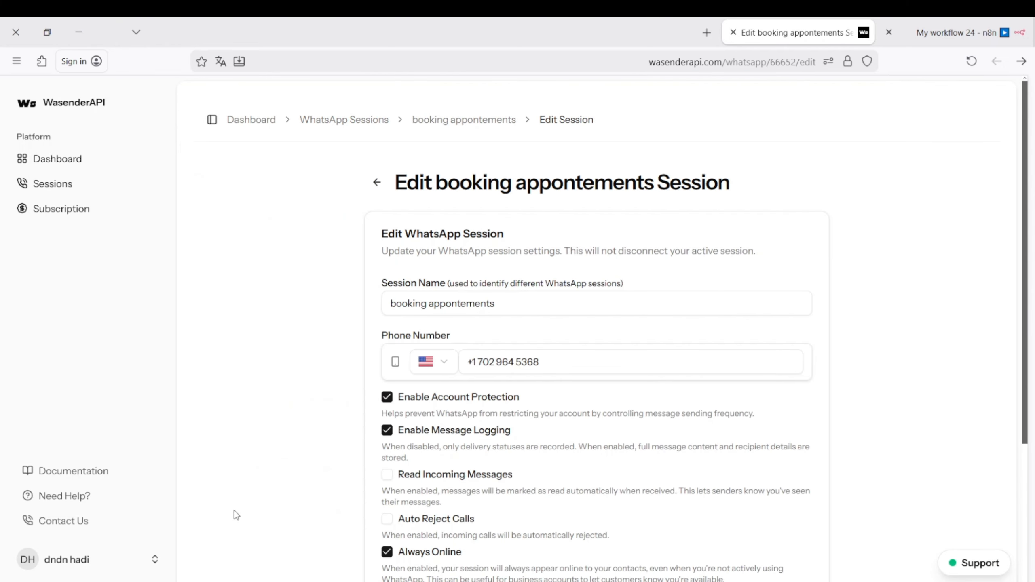
pyautogui.scroll(-4, 510, 448)
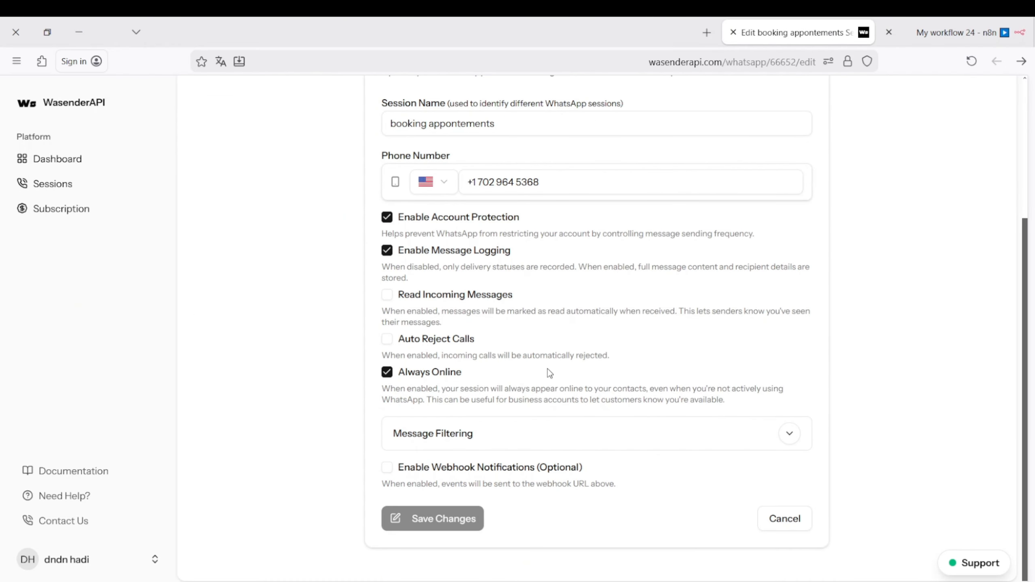
pyautogui.click(387, 468)
pyautogui.click(423, 533)
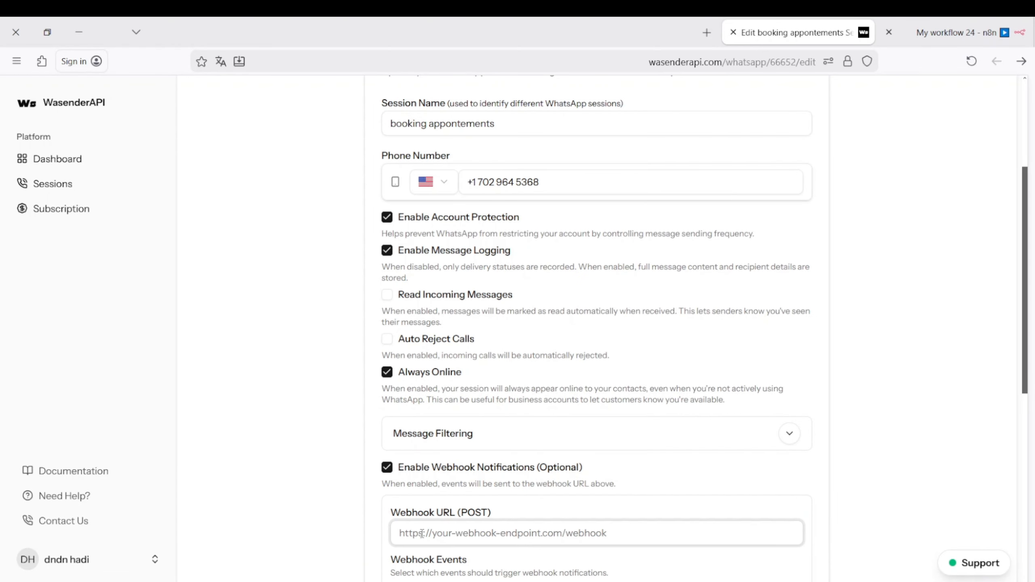
pyautogui.hotkey('ctrl', 'v')
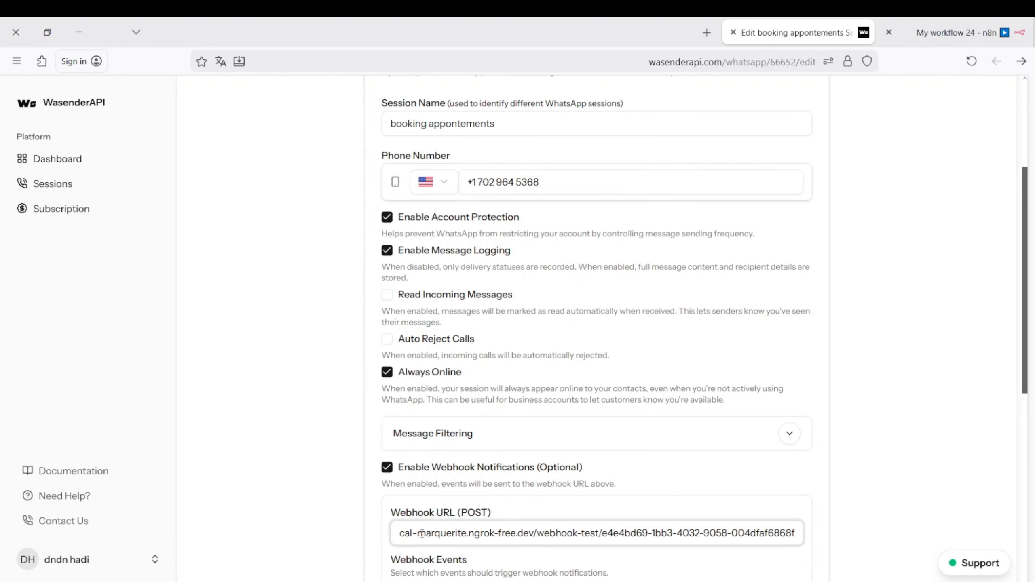
pyautogui.scroll(-8, 488, 456)
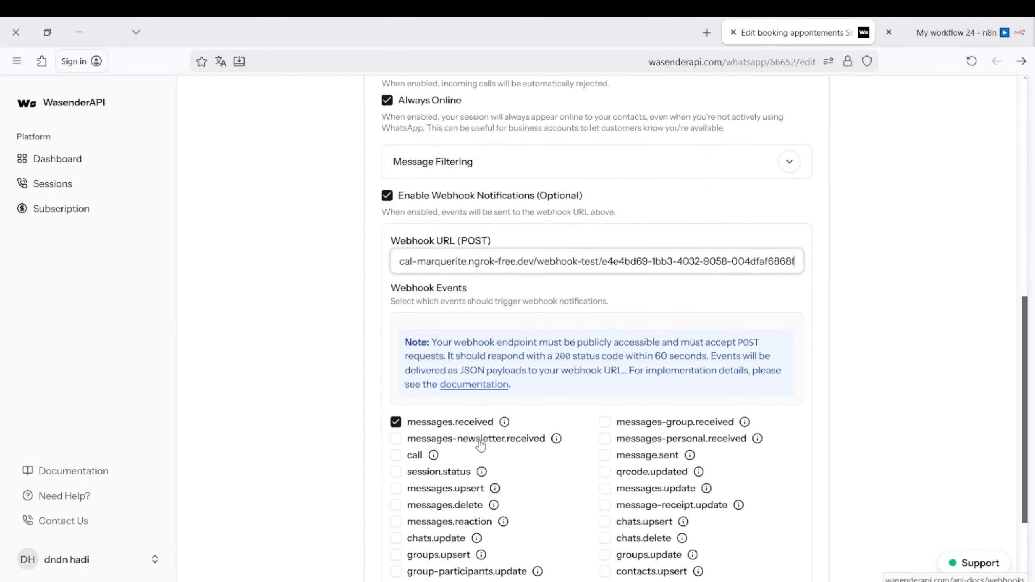
pyautogui.click(419, 554)
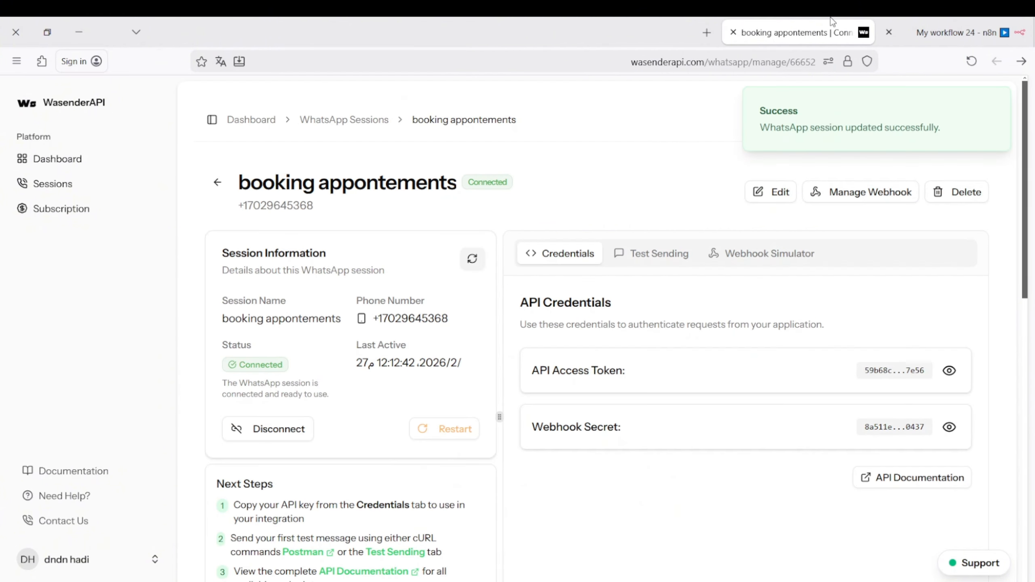
# Return to n8n, set the Webhook node's HTTP method to POST, and close the node's settings
pyautogui.click(933, 34)
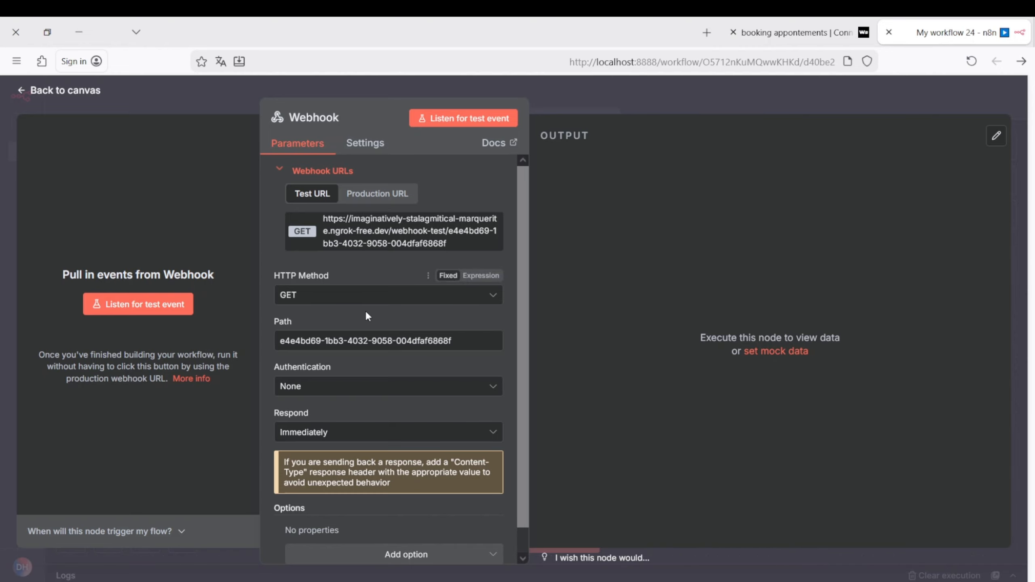
pyautogui.click(328, 297)
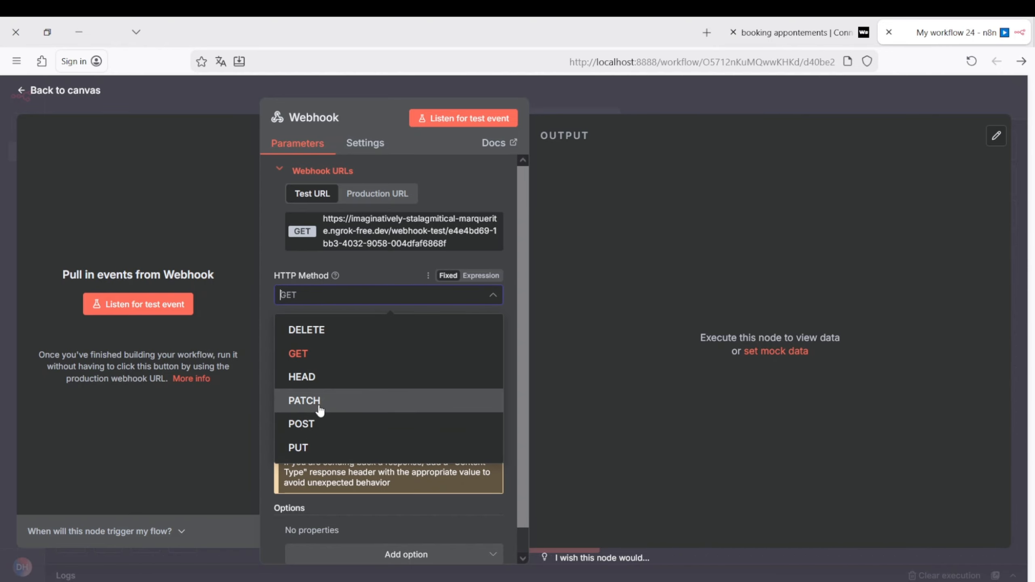
pyautogui.click(316, 427)
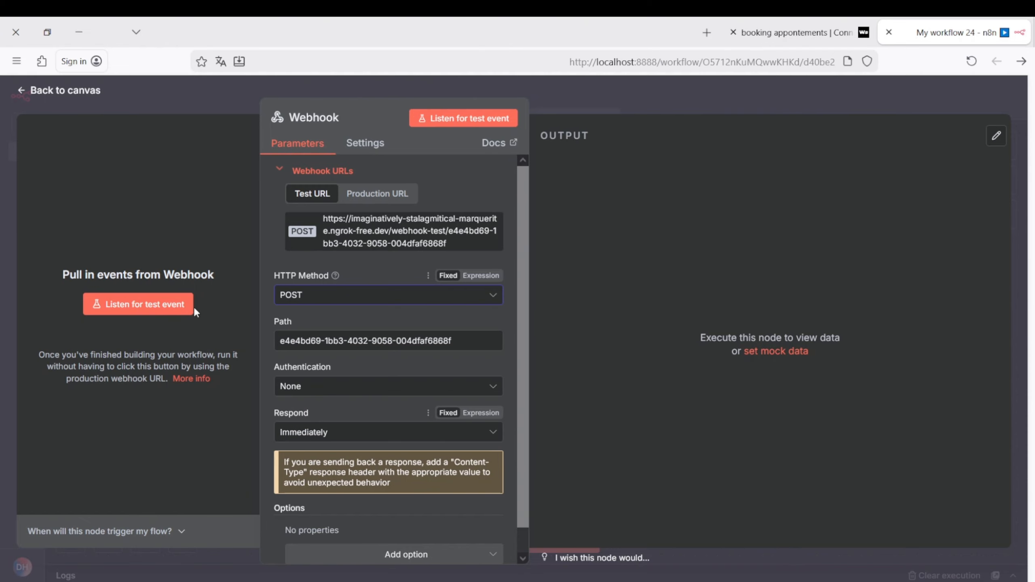
pyautogui.click(42, 90)
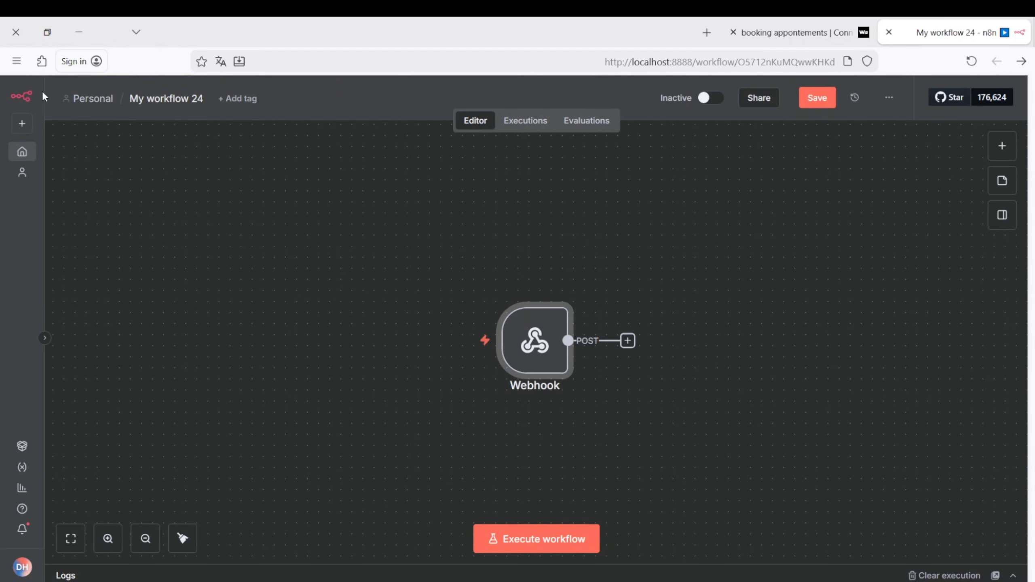
# Run the workflow, send "hi" in the WhatsApp Test chat, and inspect the message data in the Webhook node's output
pyautogui.write('hi')
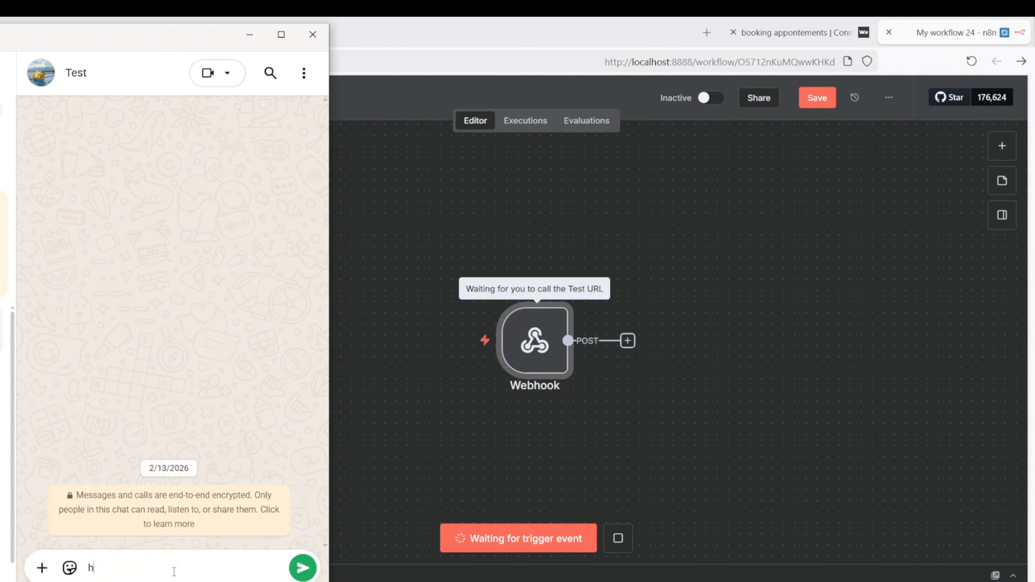
pyautogui.press('Return')
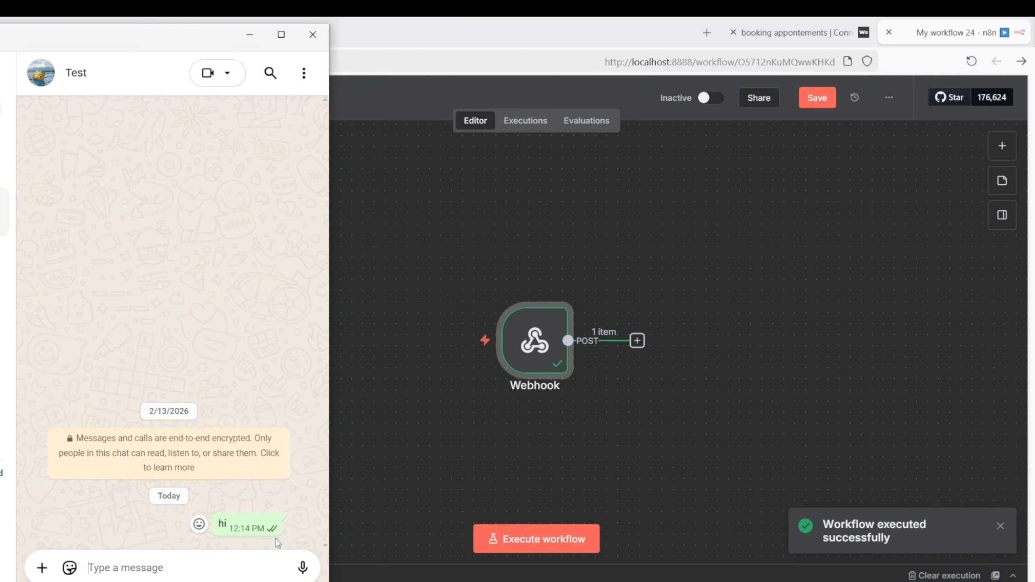
pyautogui.click(529, 341)
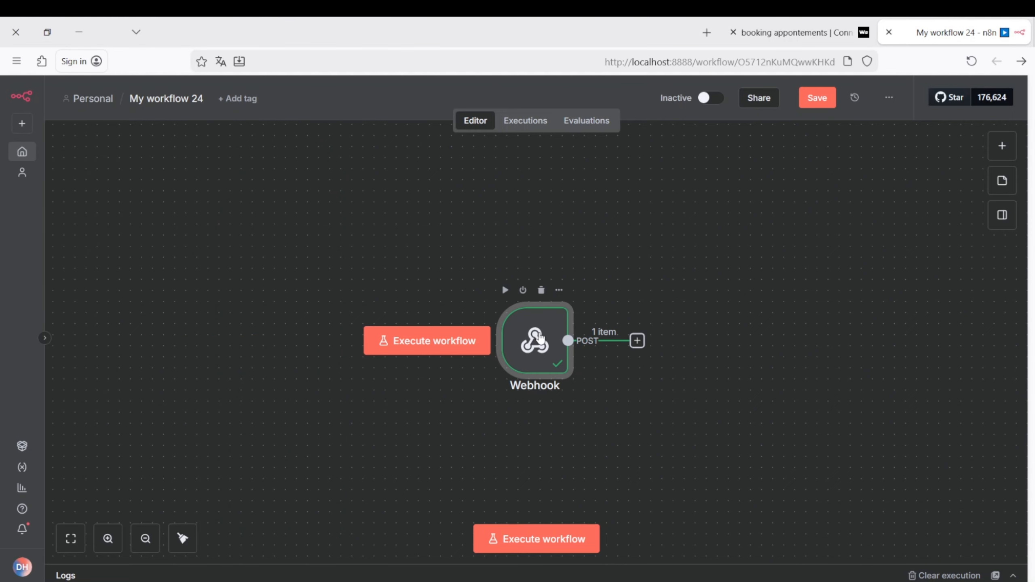
pyautogui.doubleClick(529, 341)
pyautogui.scroll(-5, 644, 345)
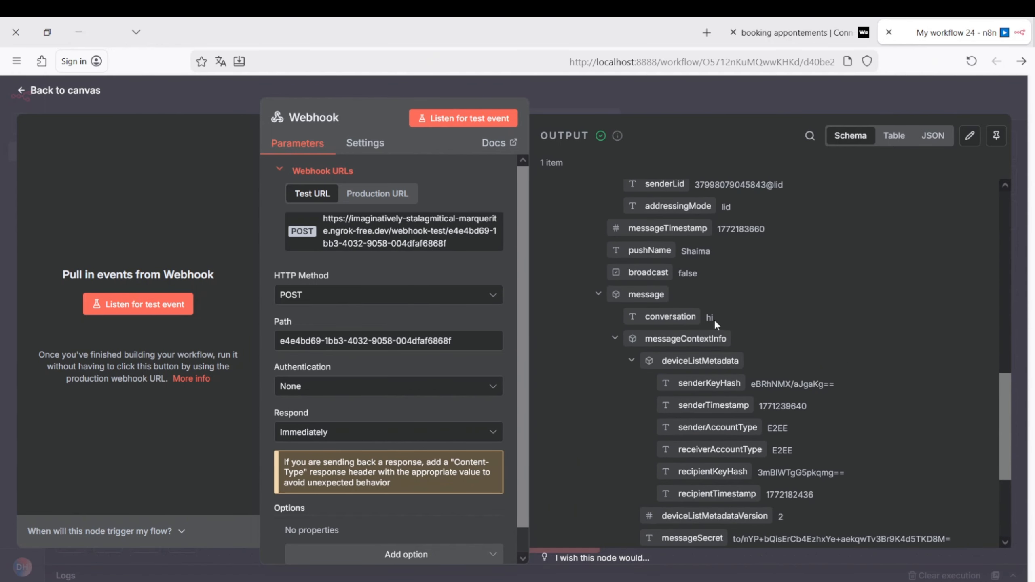
pyautogui.click(48, 92)
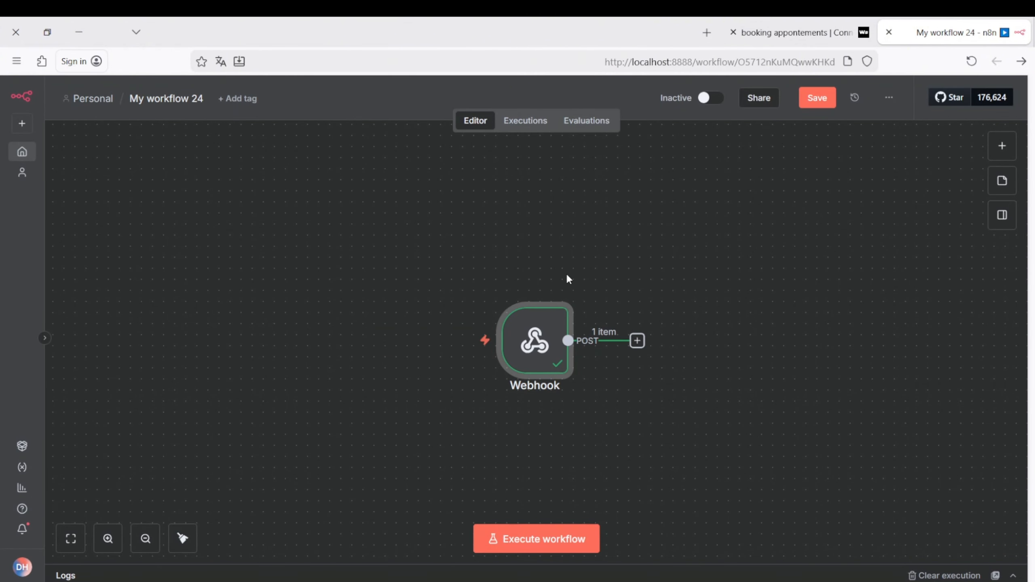
# Add an AI Agent node after the Webhook and set its source for the user prompt to Define below
pyautogui.click(636, 341)
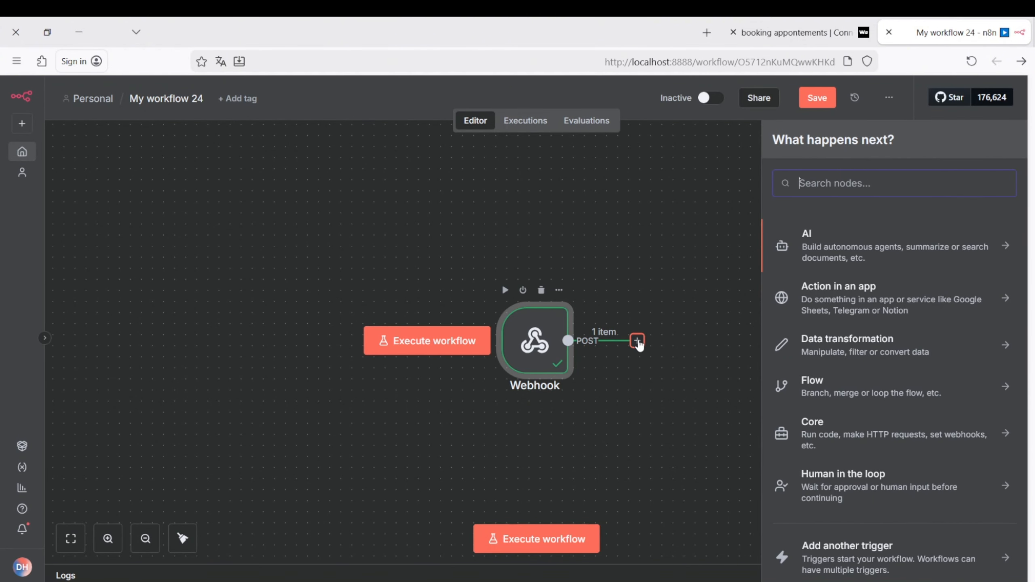
pyautogui.click(818, 253)
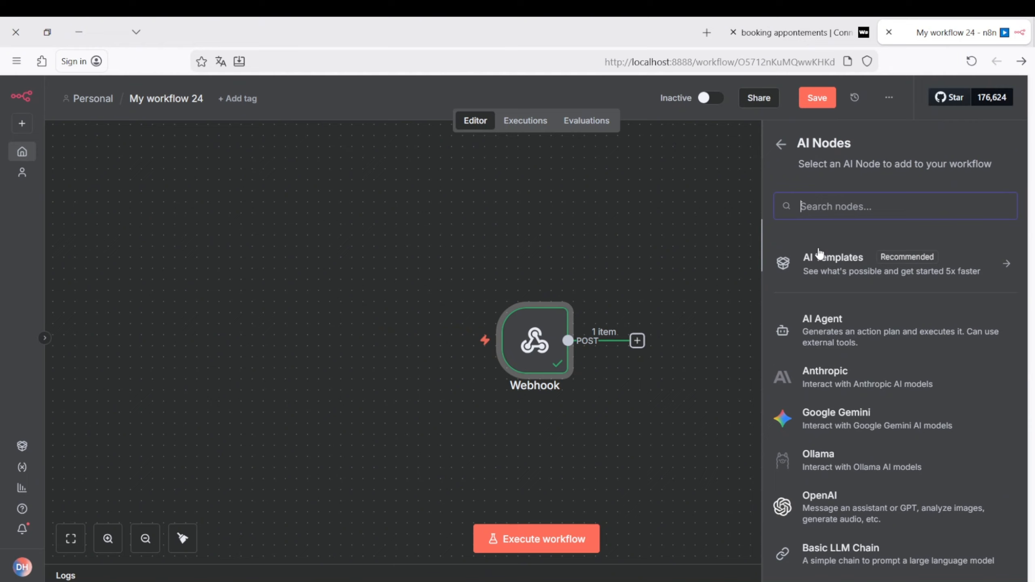
pyautogui.click(820, 324)
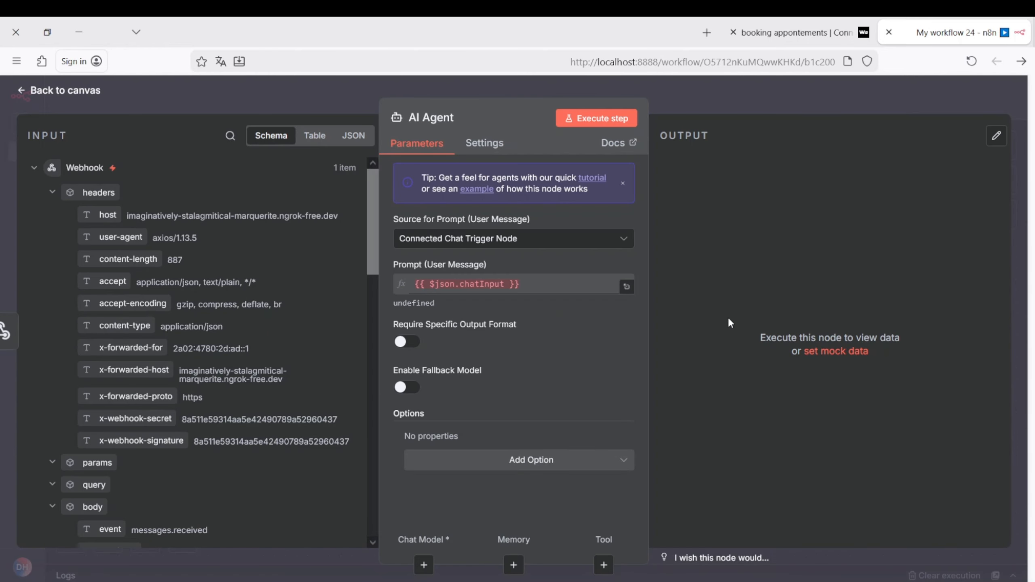
pyautogui.click(538, 238)
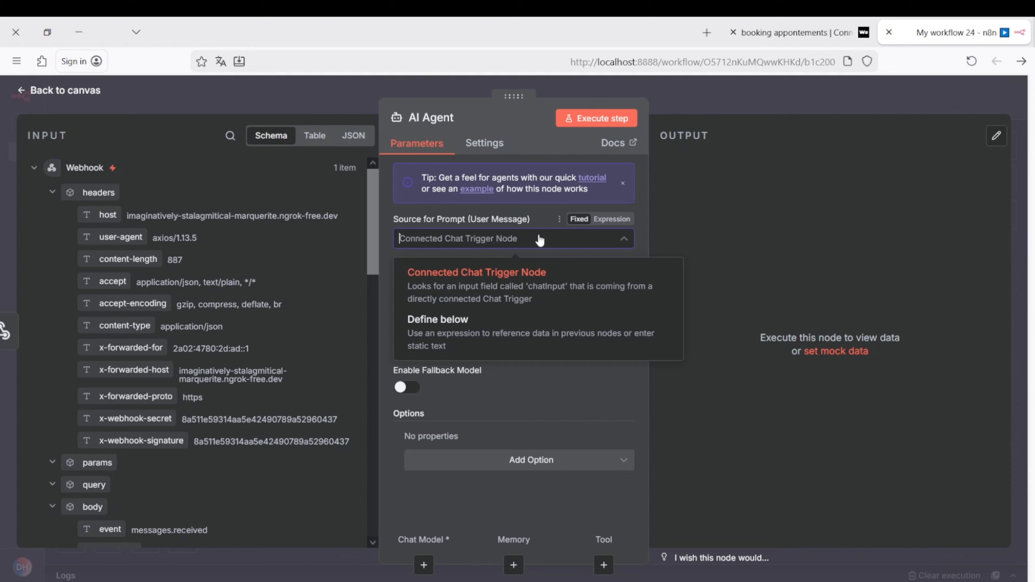
pyautogui.click(441, 333)
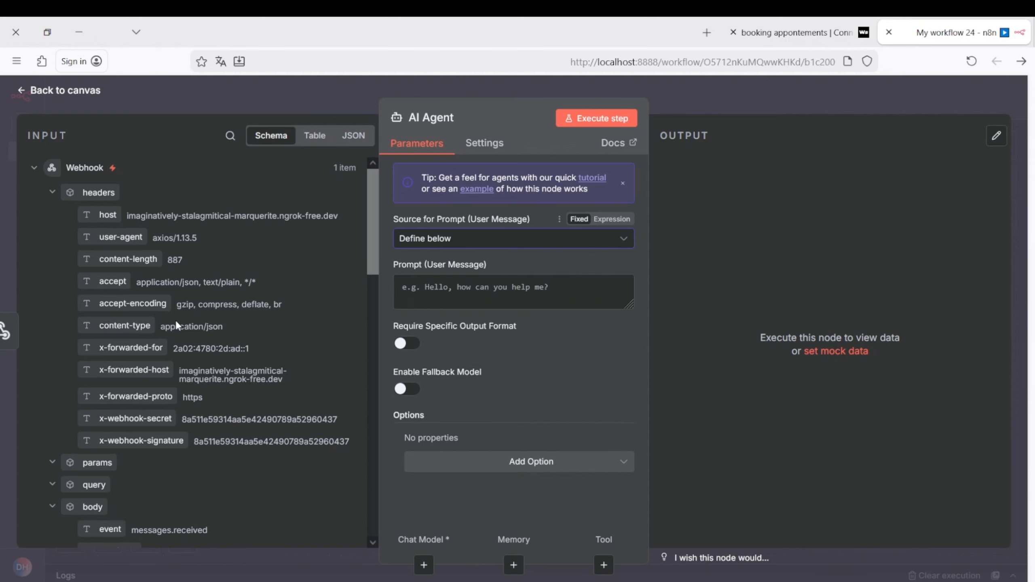
# Map the webhook's conversation field into the AI Agent's user message prompt as {{ $json.body.data.messages.message.conversation }}
pyautogui.scroll(-8, 176, 321)
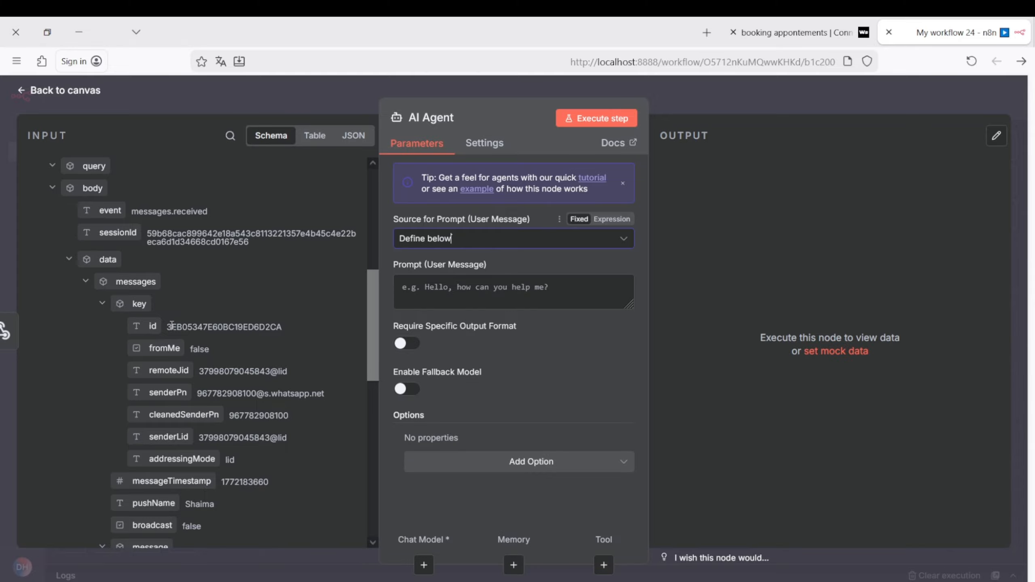
pyautogui.scroll(-4, 171, 325)
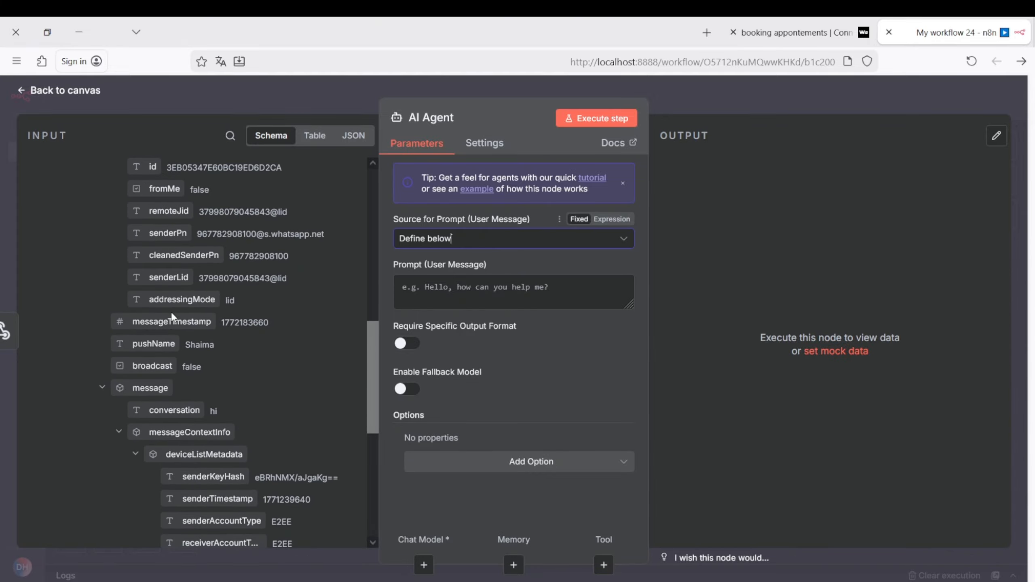
pyautogui.scroll(-4, 172, 313)
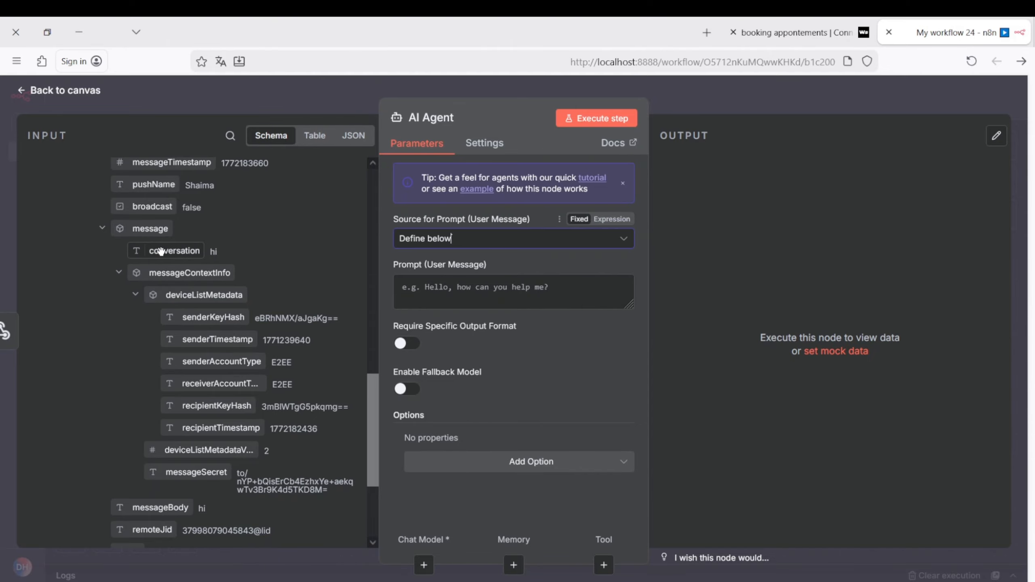
pyautogui.moveTo(161, 250); pyautogui.dragTo(427, 294)
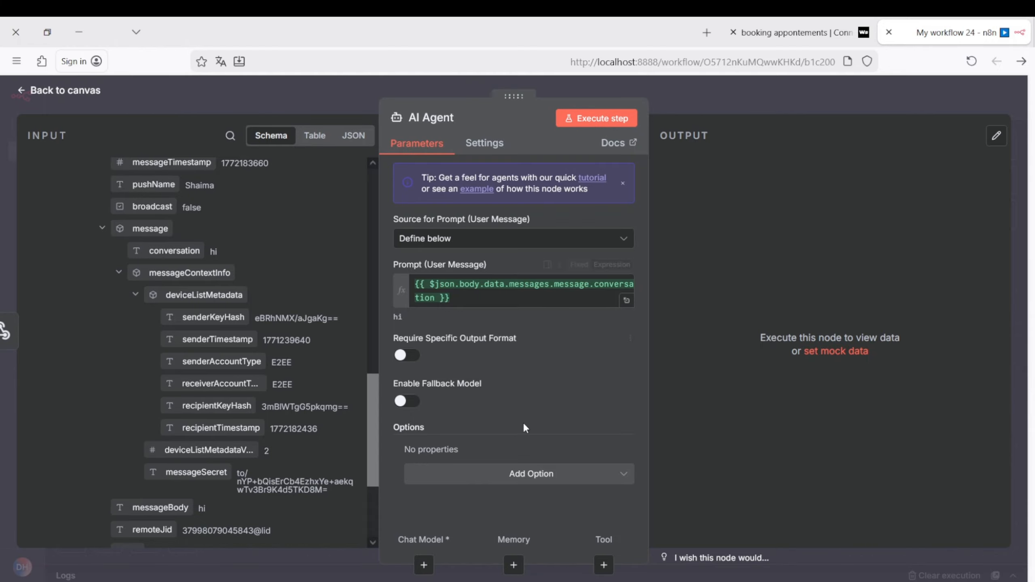
# Attach an OpenAI Chat Model to the AI Agent using the OpenAi account 2 credential and return to the canvas
pyautogui.click(424, 565)
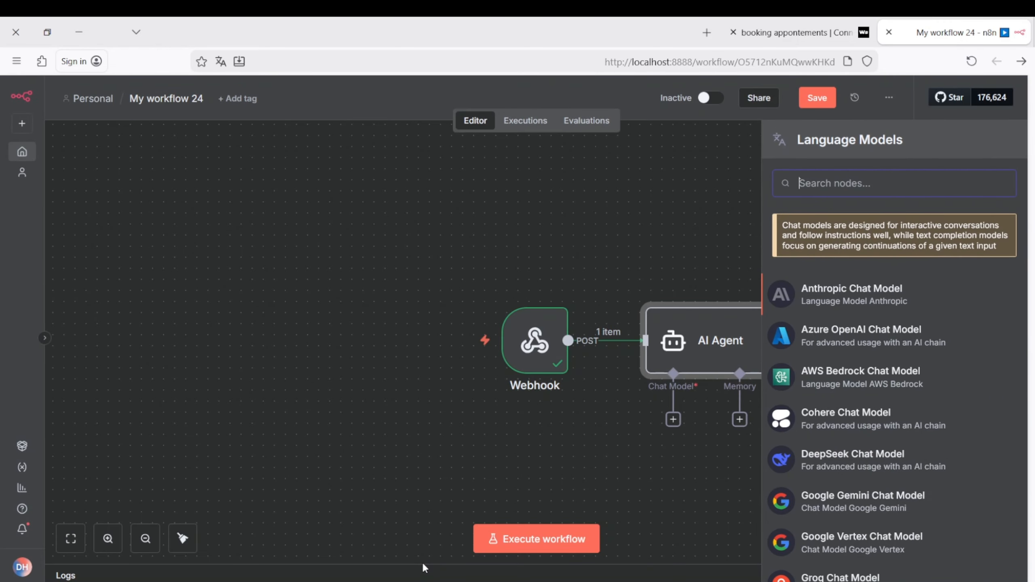
pyautogui.scroll(-4, 833, 430)
pyautogui.scroll(-3, 833, 430)
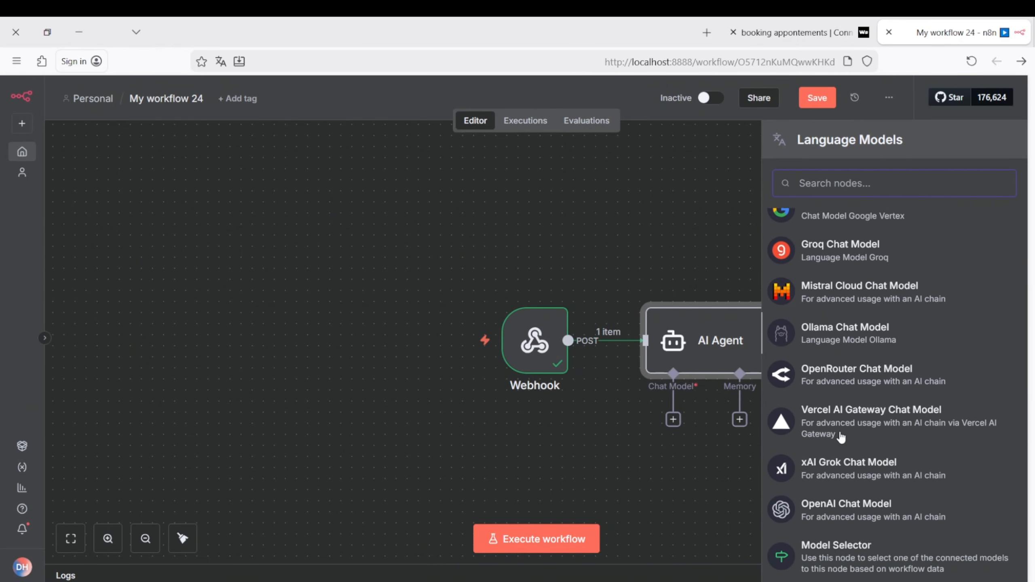
pyautogui.click(831, 480)
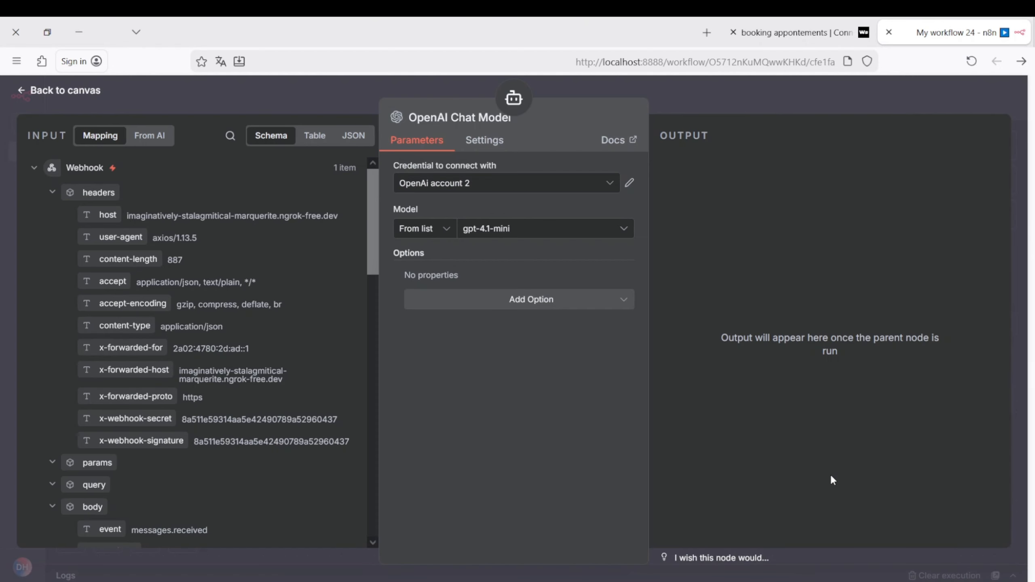
pyautogui.click(505, 184)
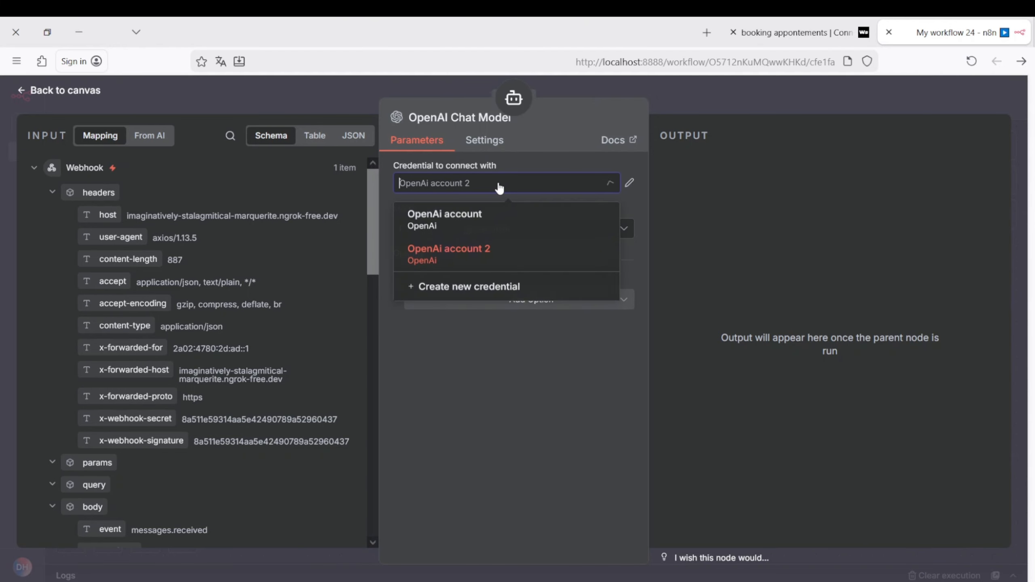
pyautogui.click(479, 257)
pyautogui.click(78, 90)
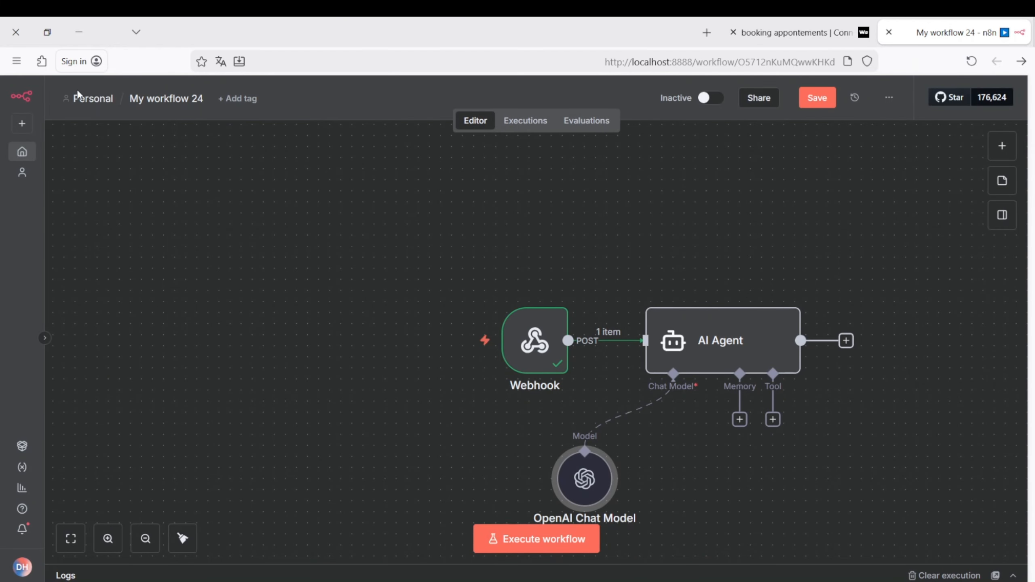
# Attach a Simple Memory to the AI Agent, set its session ID to Define below, and map the webhook's remoteJid as the key
pyautogui.click(740, 420)
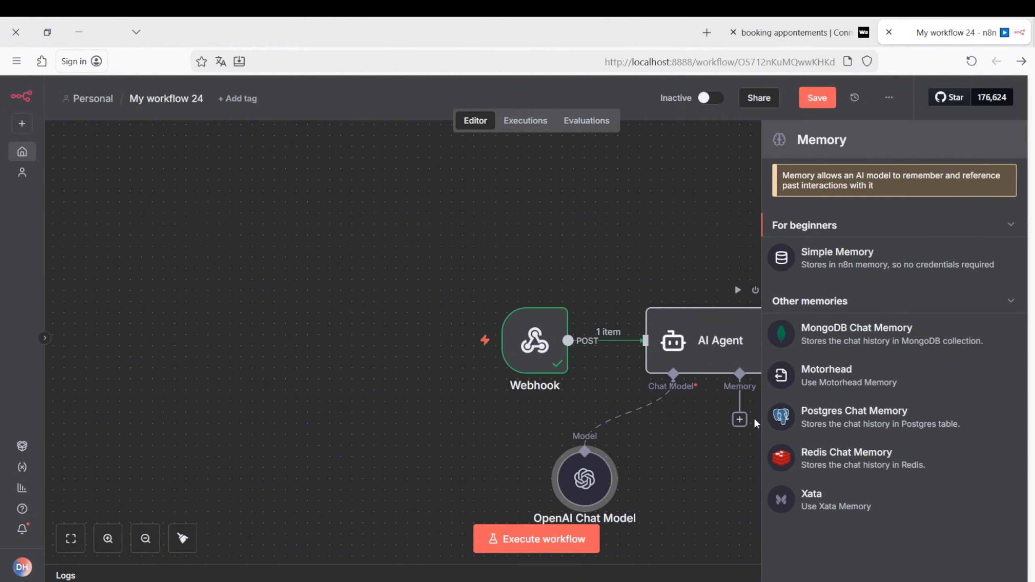
pyautogui.click(841, 254)
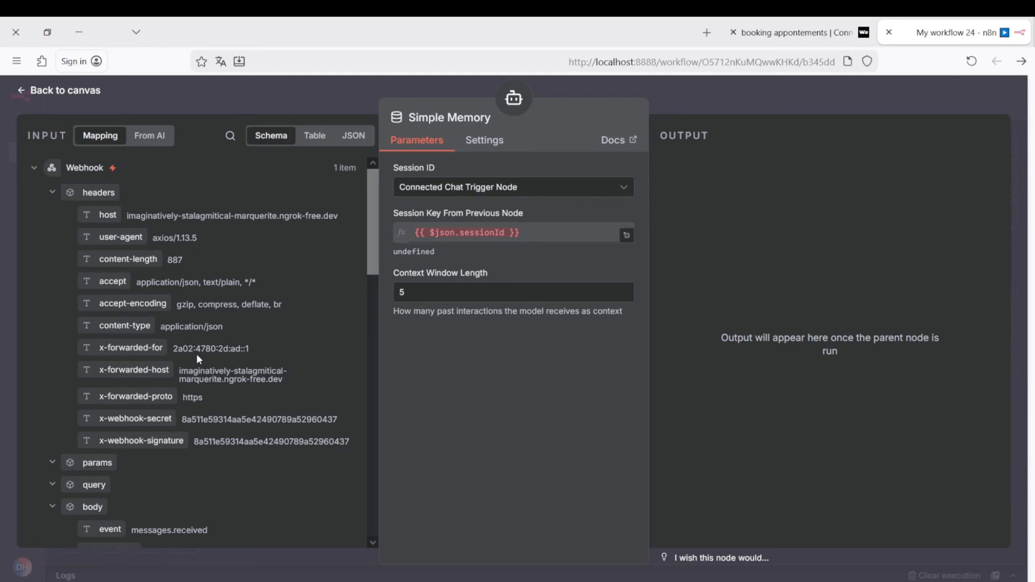
pyautogui.click(449, 191)
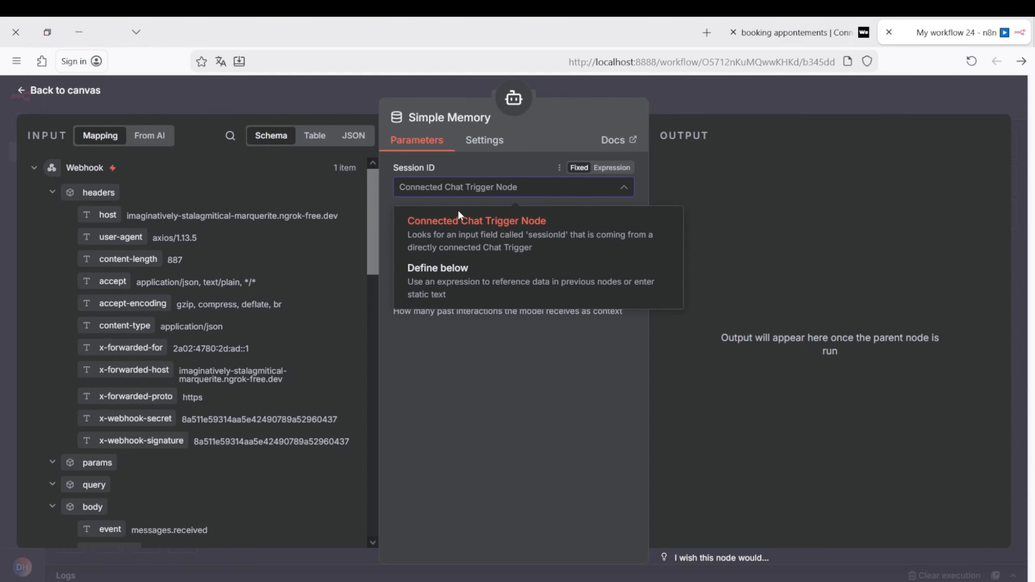
pyautogui.click(439, 270)
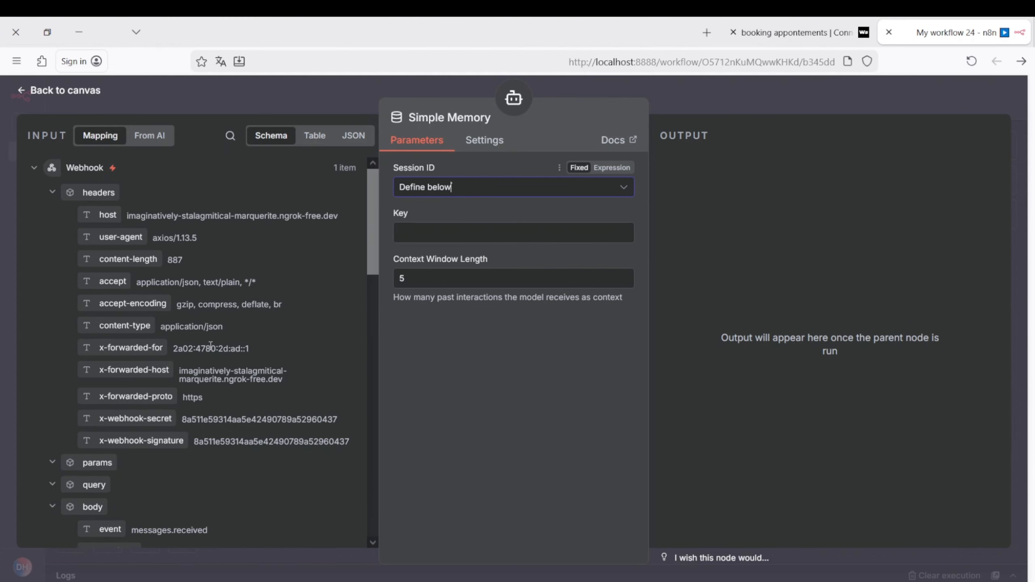
pyautogui.scroll(-15, 198, 351)
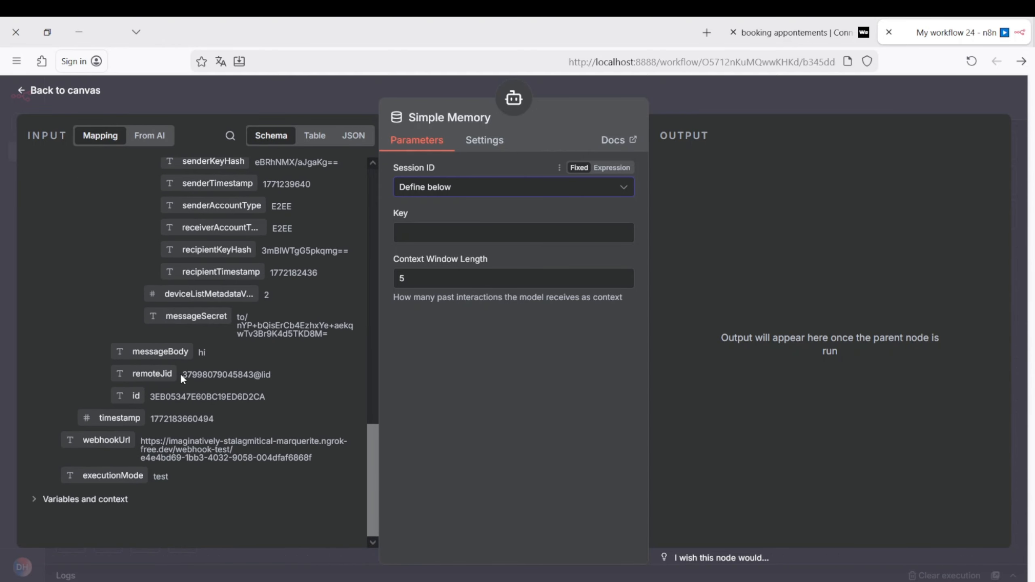
pyautogui.moveTo(152, 374); pyautogui.dragTo(423, 236)
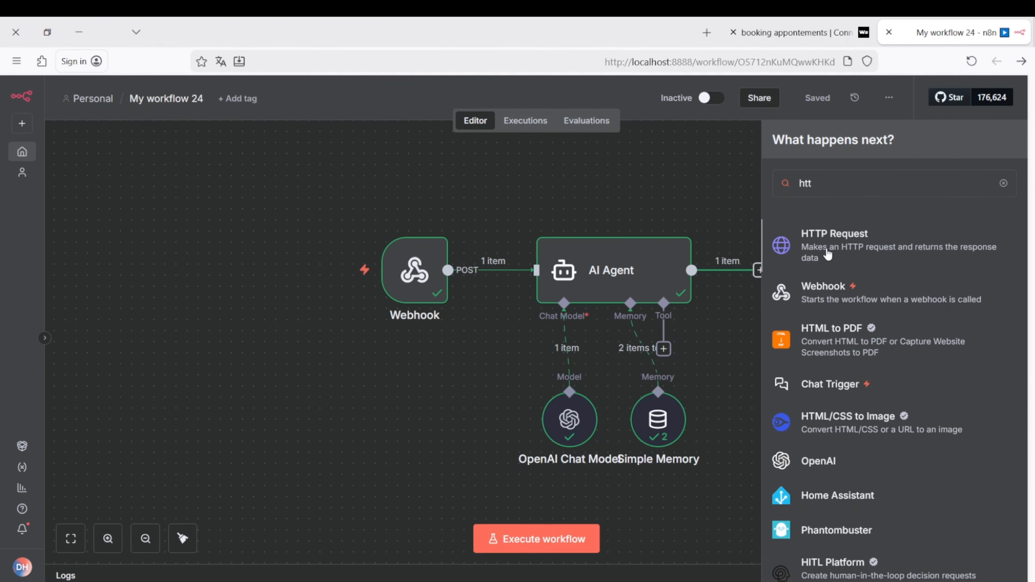
# Add an HTTP Request node after the AI Agent and set its method to POST
pyautogui.click(827, 254)
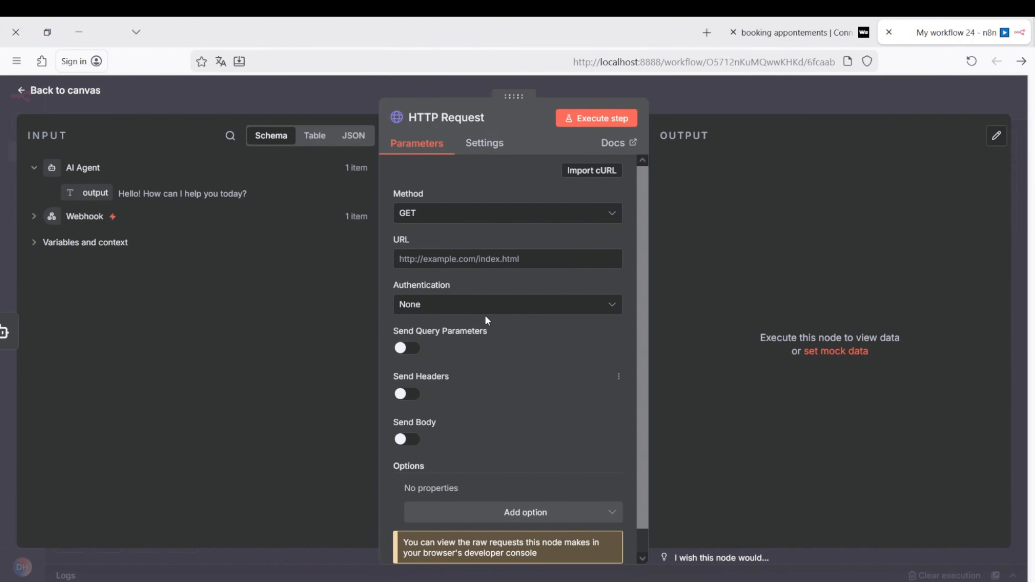
pyautogui.click(466, 220)
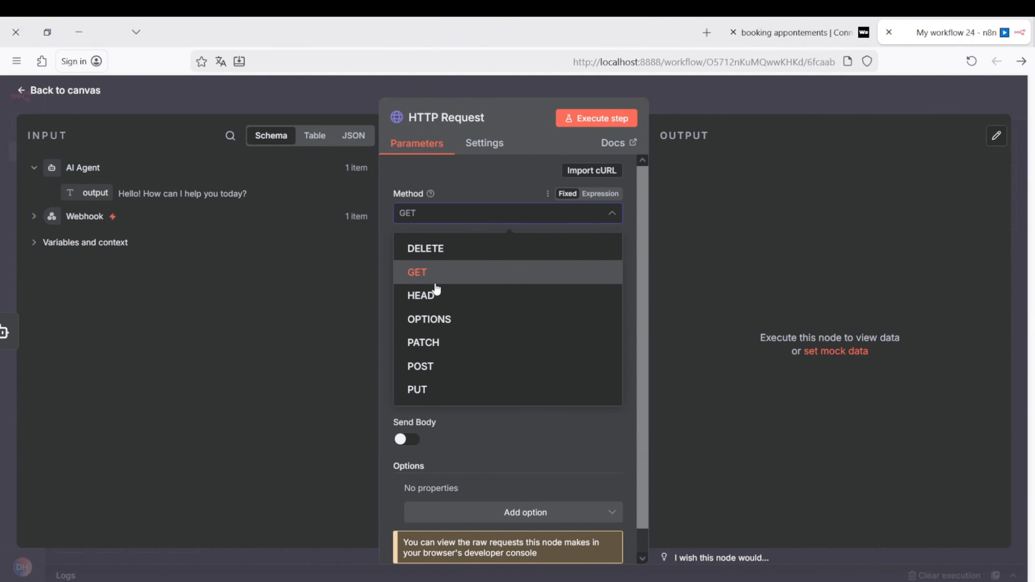
pyautogui.click(418, 366)
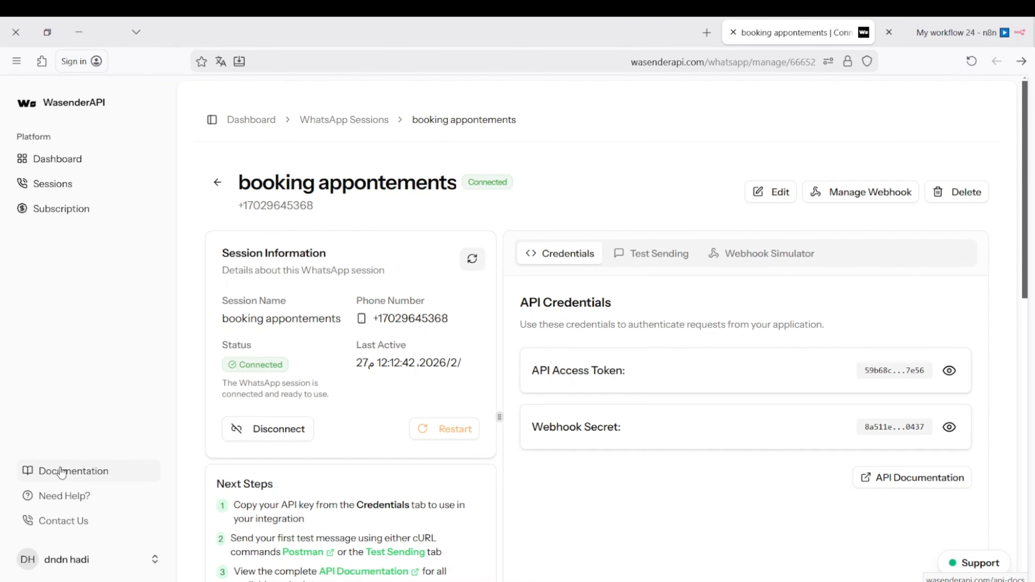
# In the WasenderApi documentation, find the Send Text Message page and copy the endpoint URL from its Bash example
pyautogui.click(61, 472)
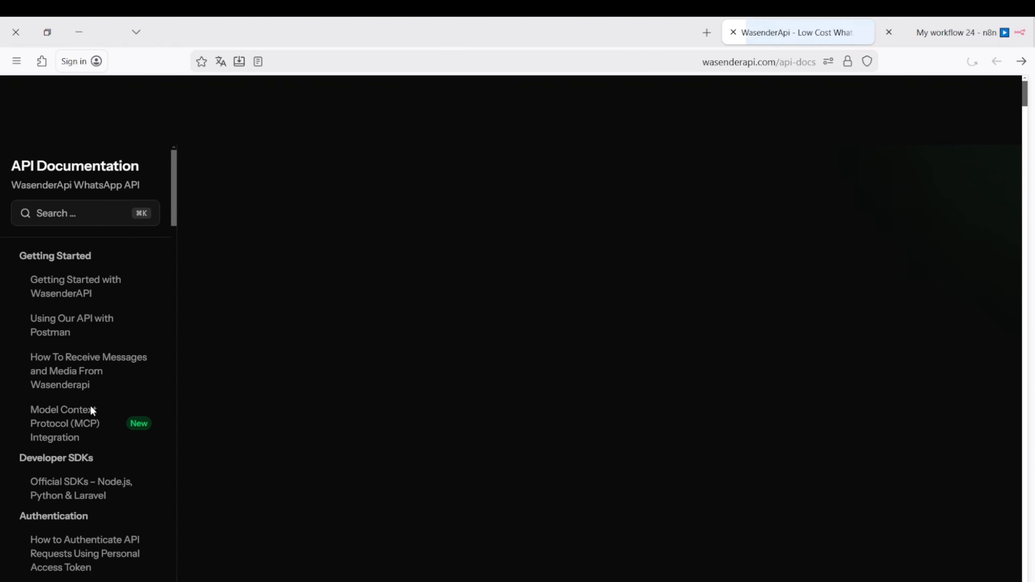
pyautogui.scroll(-6, 78, 396)
pyautogui.scroll(-5, 77, 398)
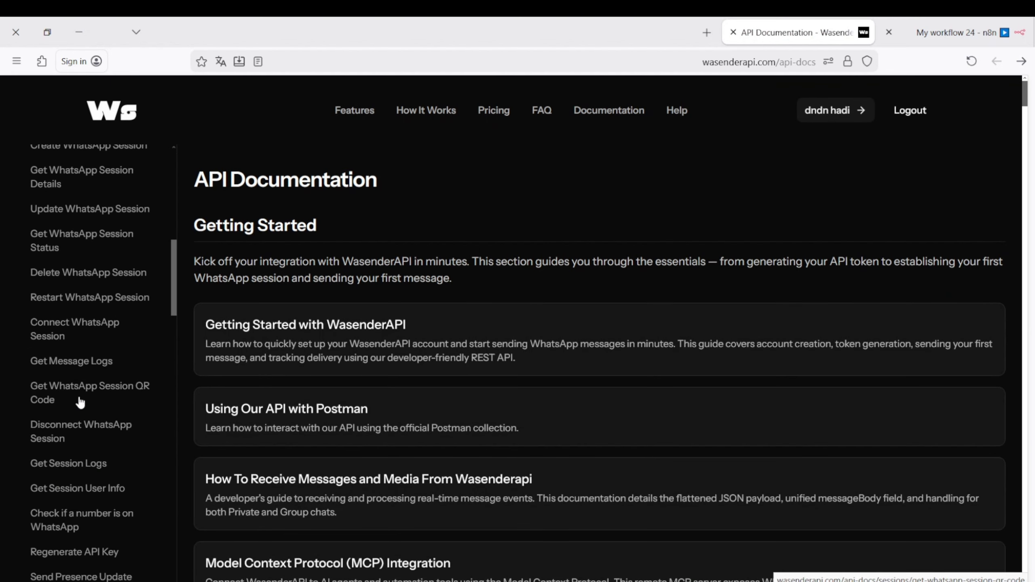
pyautogui.scroll(-3, 77, 391)
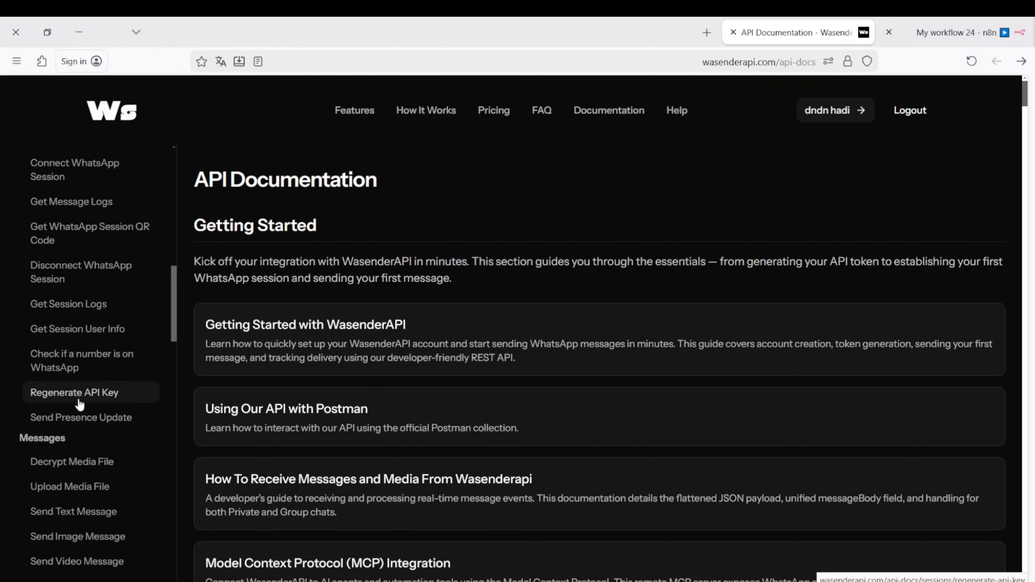
pyautogui.click(78, 512)
pyautogui.scroll(-6, 448, 399)
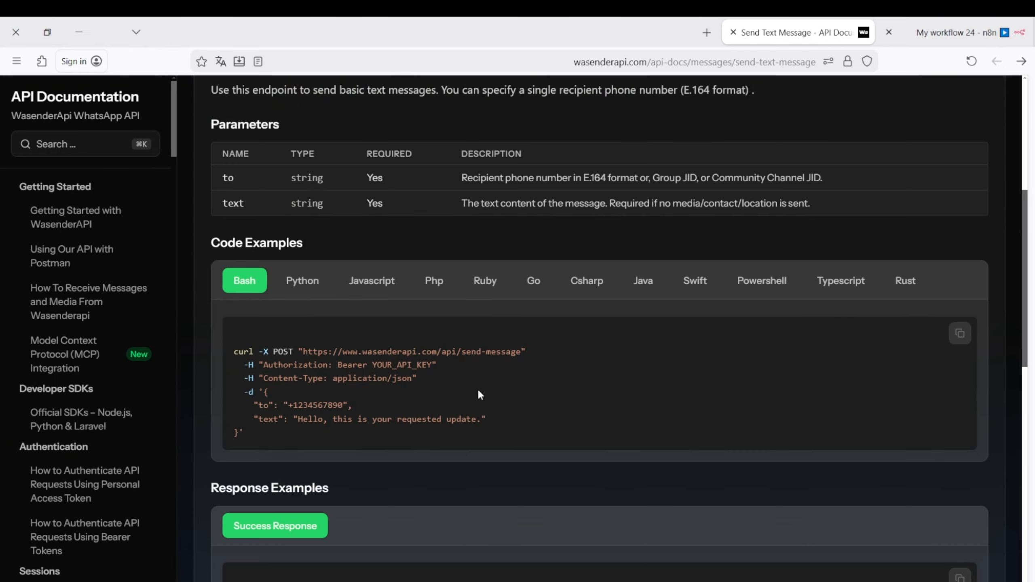
pyautogui.moveTo(520, 354); pyautogui.dragTo(307, 354)
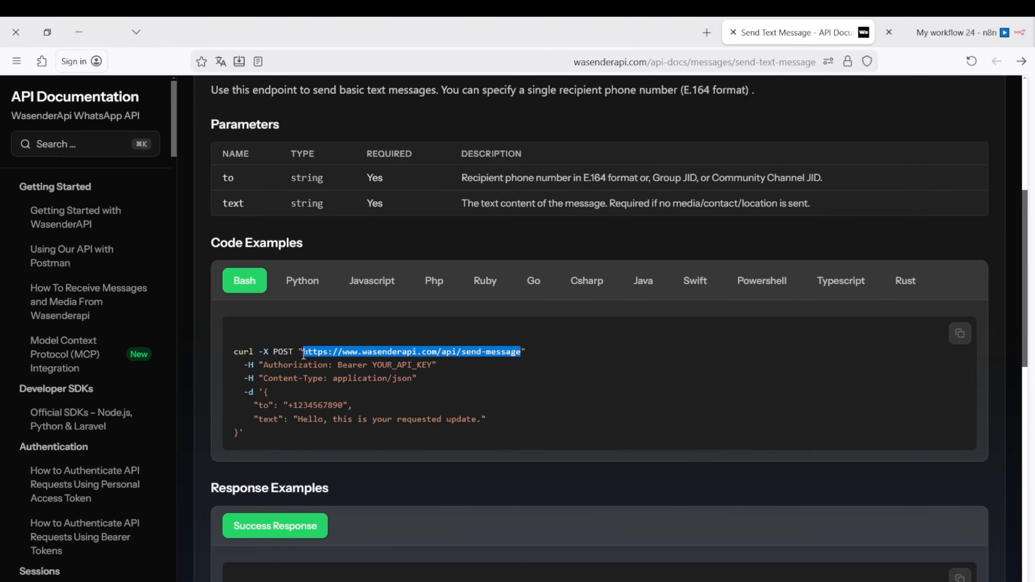
pyautogui.click(924, 35)
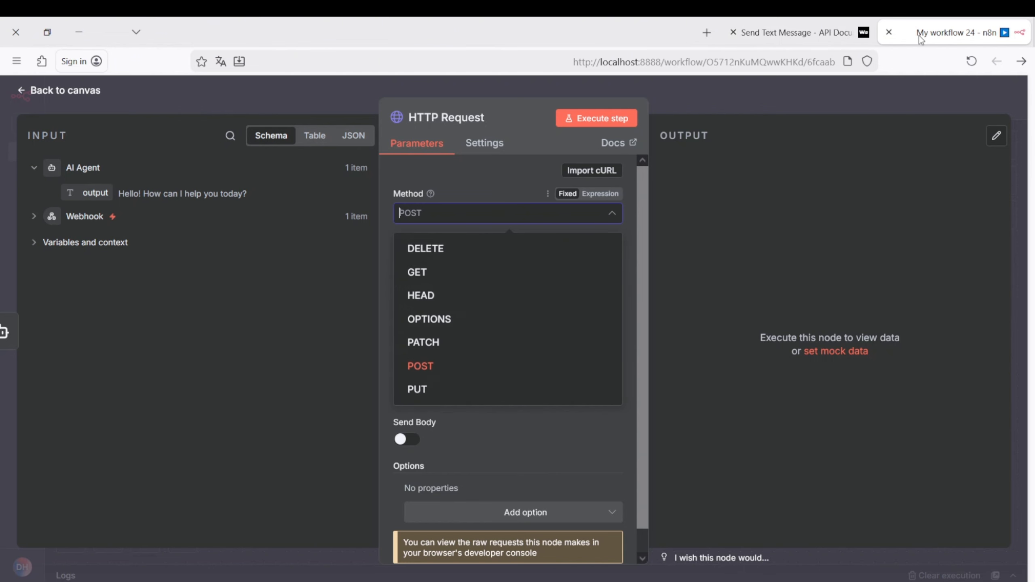
pyautogui.click(426, 367)
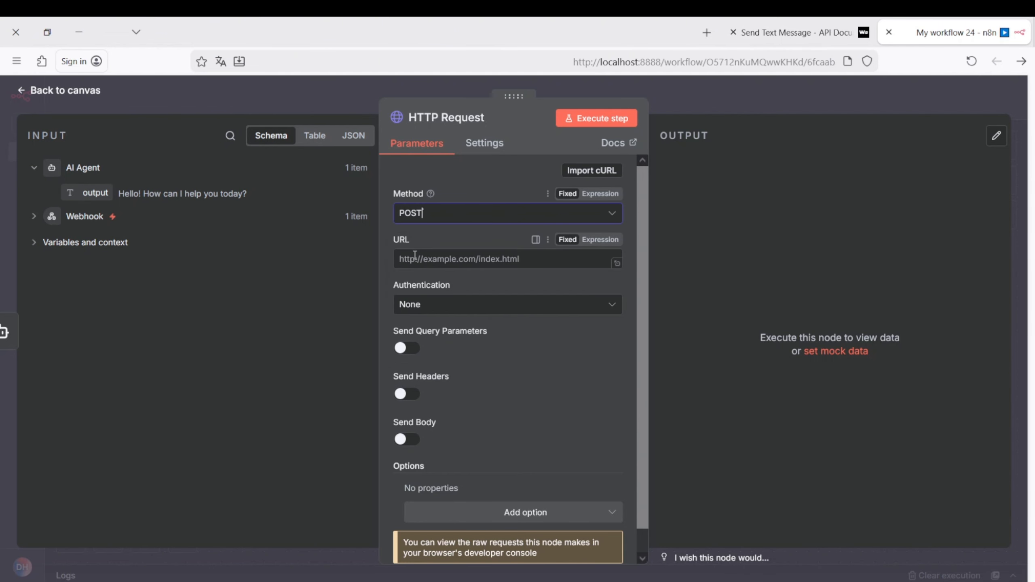
pyautogui.click(415, 255)
pyautogui.write('https://www.wasenderapi.com/api/send-message')
# Set the HTTP Request authentication to Generic Credential Type with Bearer Auth and start creating a new credential
pyautogui.click(424, 310)
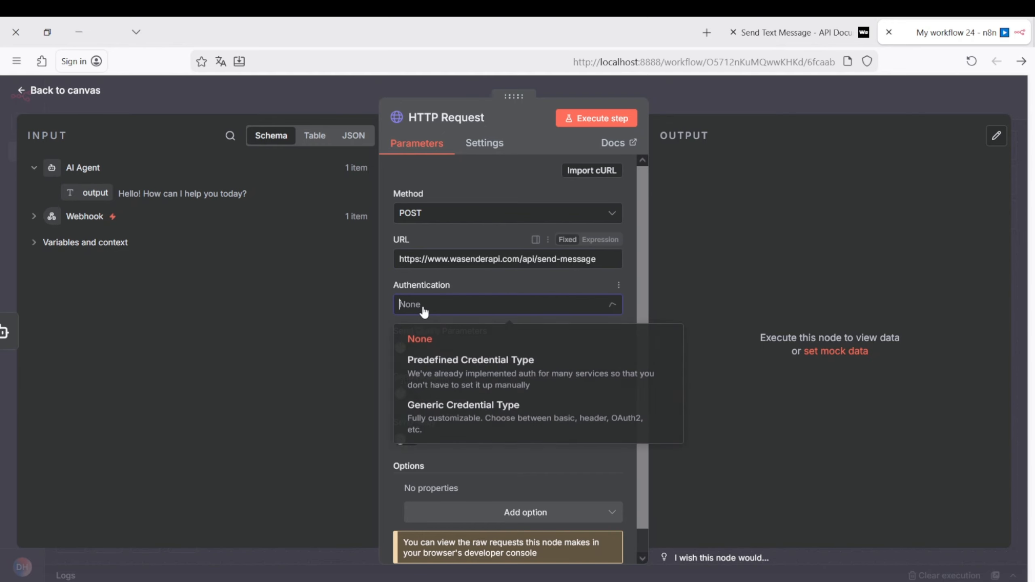
pyautogui.click(430, 412)
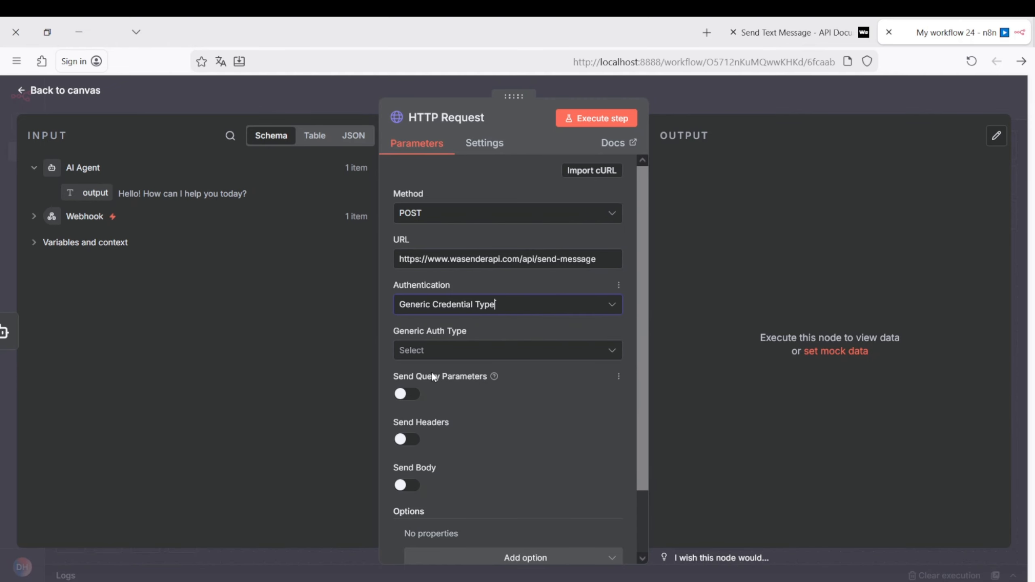
pyautogui.click(432, 353)
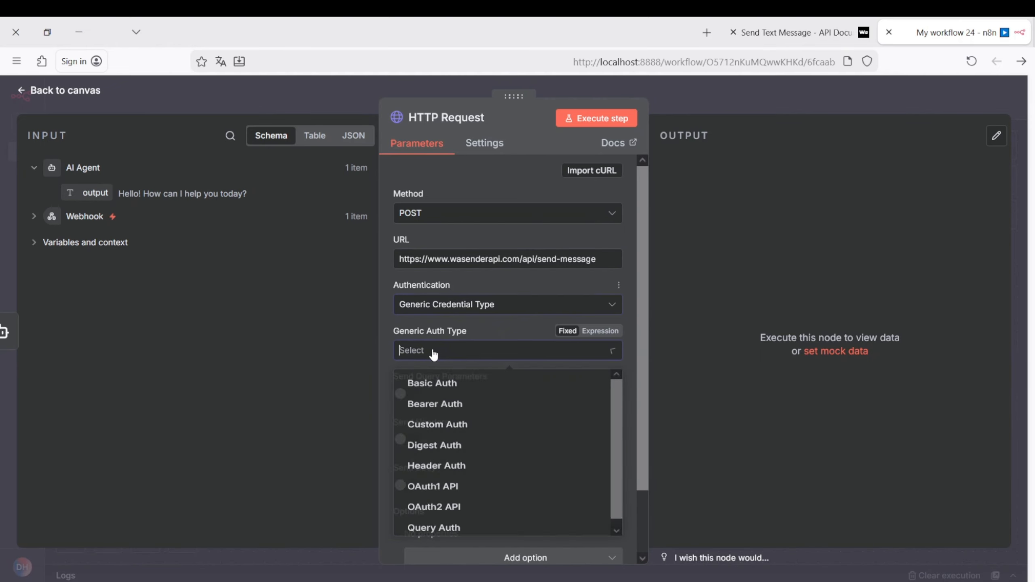
pyautogui.click(432, 409)
pyautogui.click(434, 403)
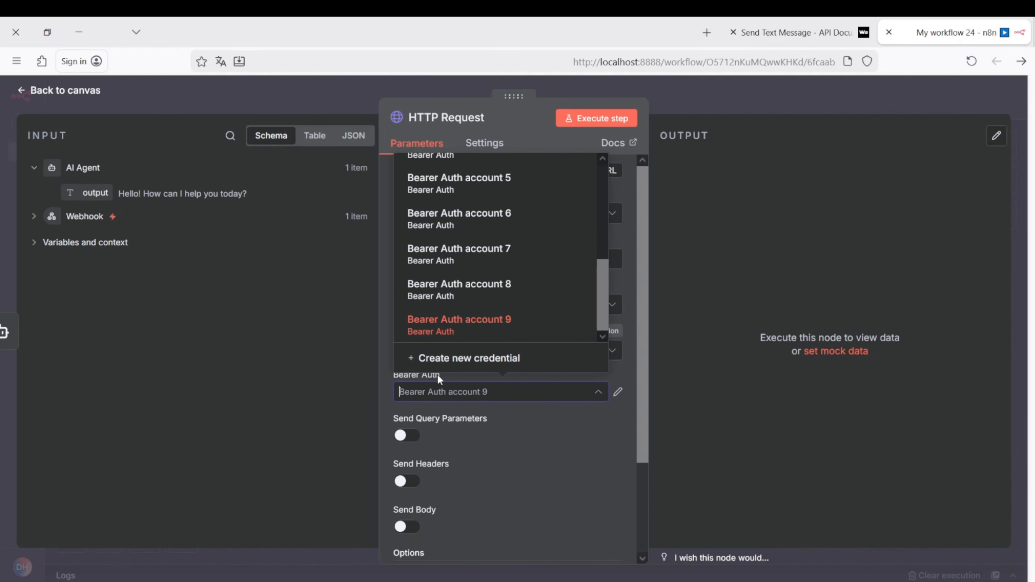
pyautogui.click(444, 359)
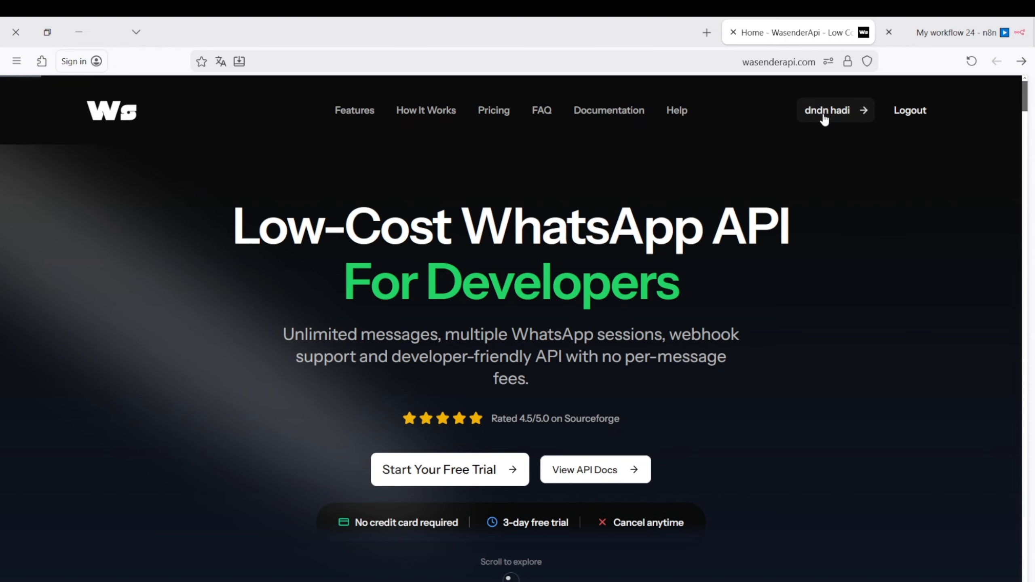
# Copy the API access key of the "booking appontements" session in WasenderApi and return to the new Bearer Auth credential in n8n
pyautogui.click(824, 116)
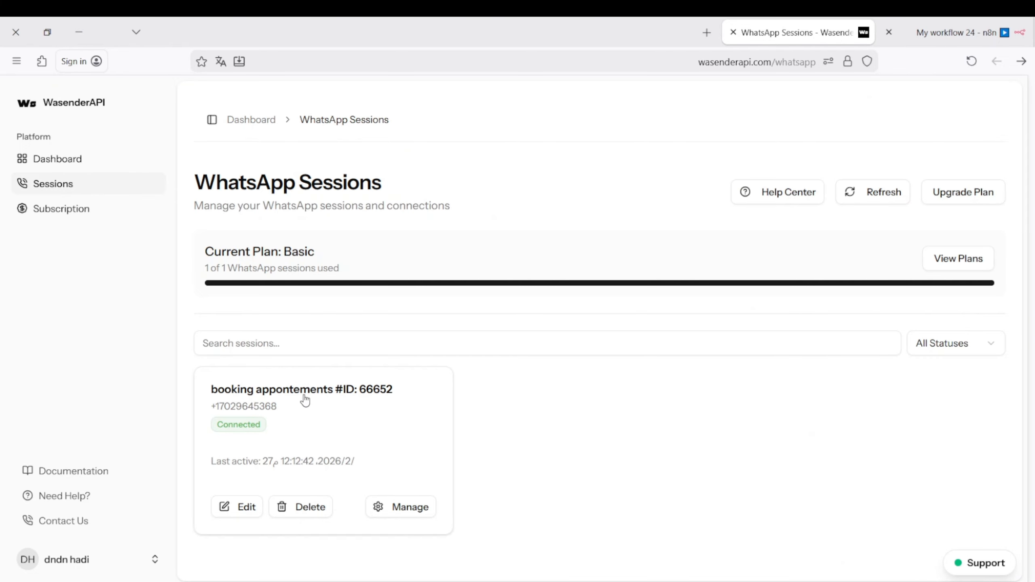
pyautogui.click(304, 398)
pyautogui.scroll(-5, 935, 242)
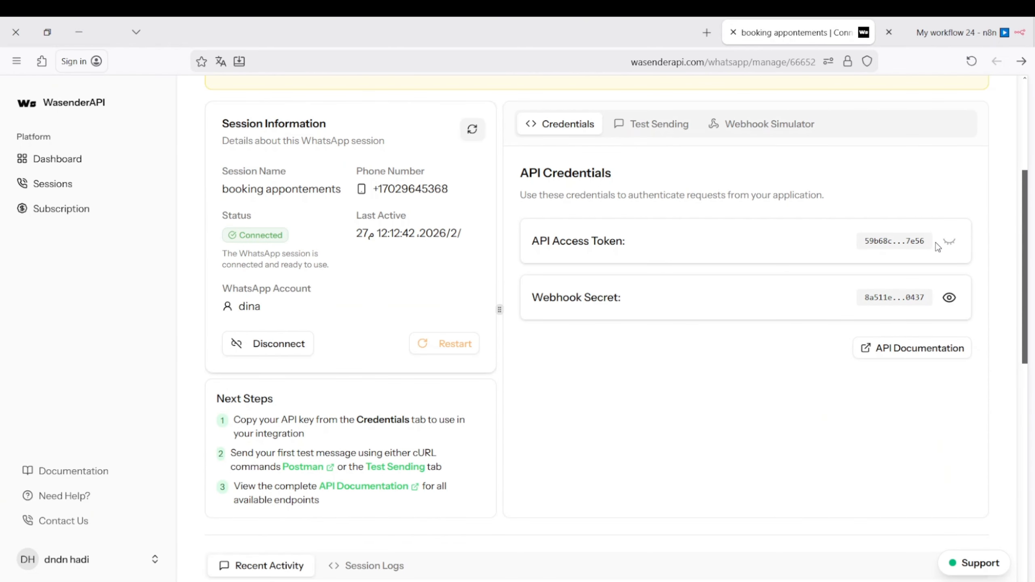
pyautogui.click(948, 243)
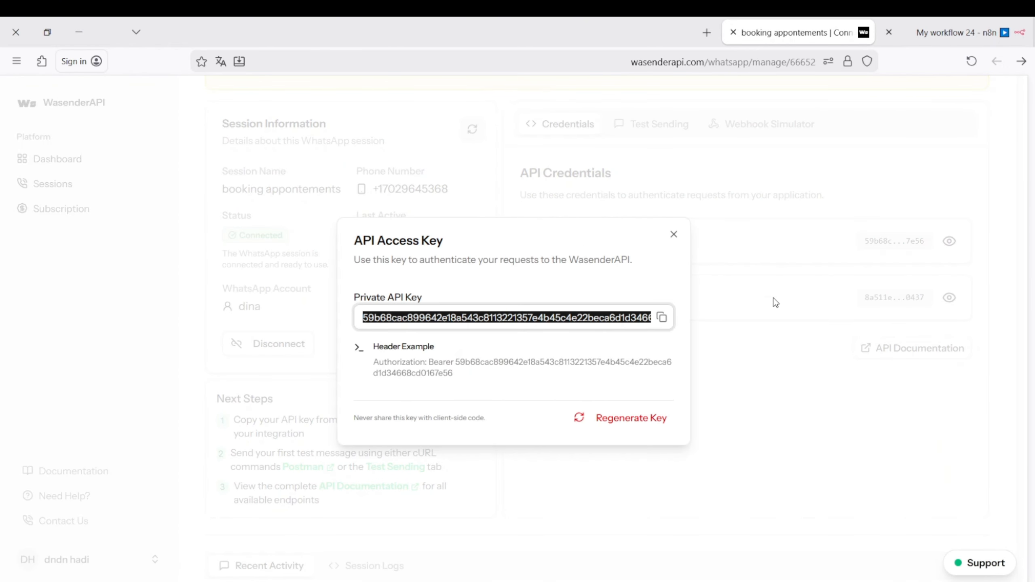
pyautogui.click(662, 318)
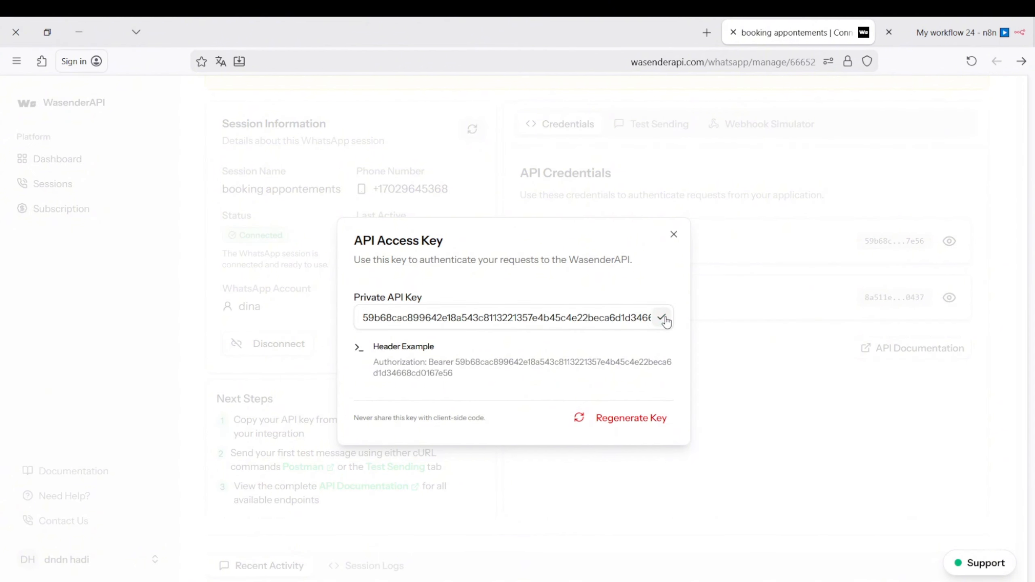
pyautogui.click(958, 33)
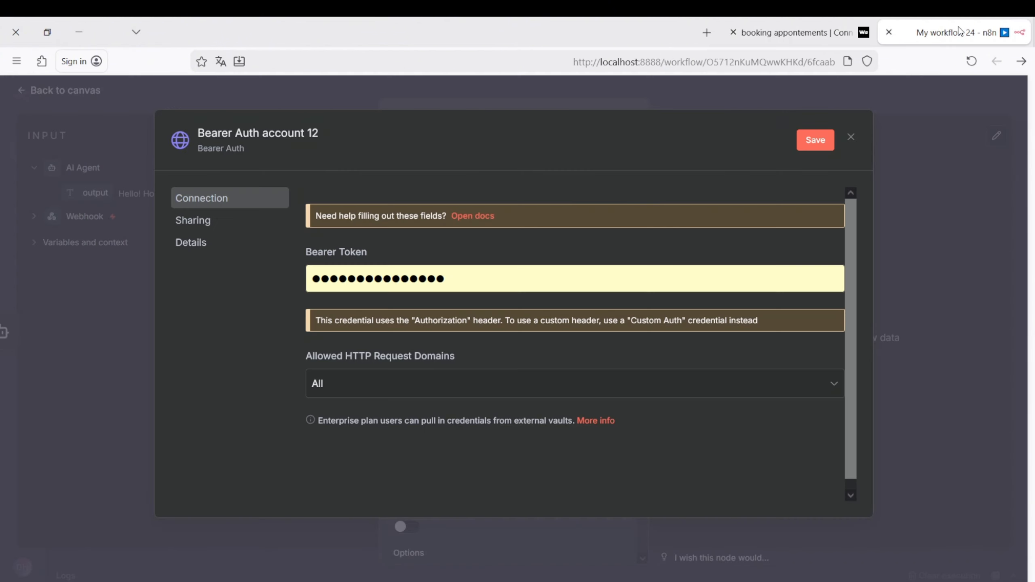
# Replace the bearer token with the copied WasenderApi API key, save the credential, and return to the HTTP Request settings
pyautogui.moveTo(449, 276); pyautogui.dragTo(235, 280)
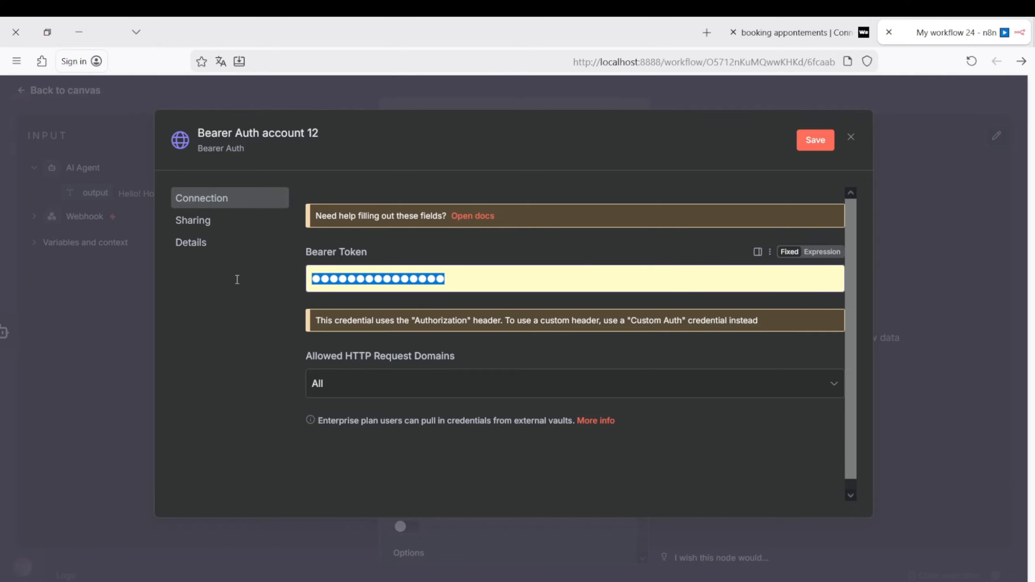
pyautogui.hotkey('ctrl', 'v')
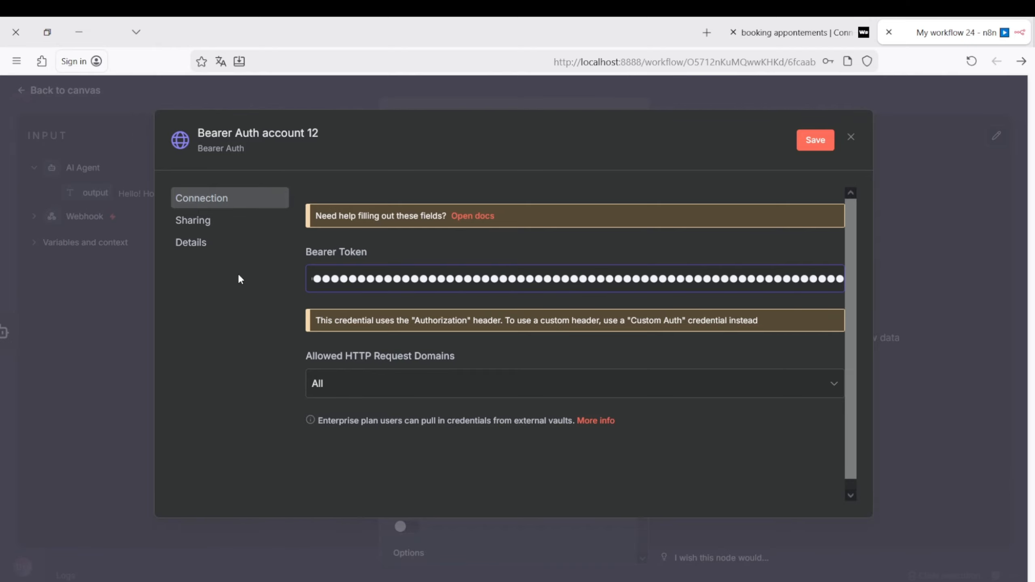
pyautogui.click(824, 143)
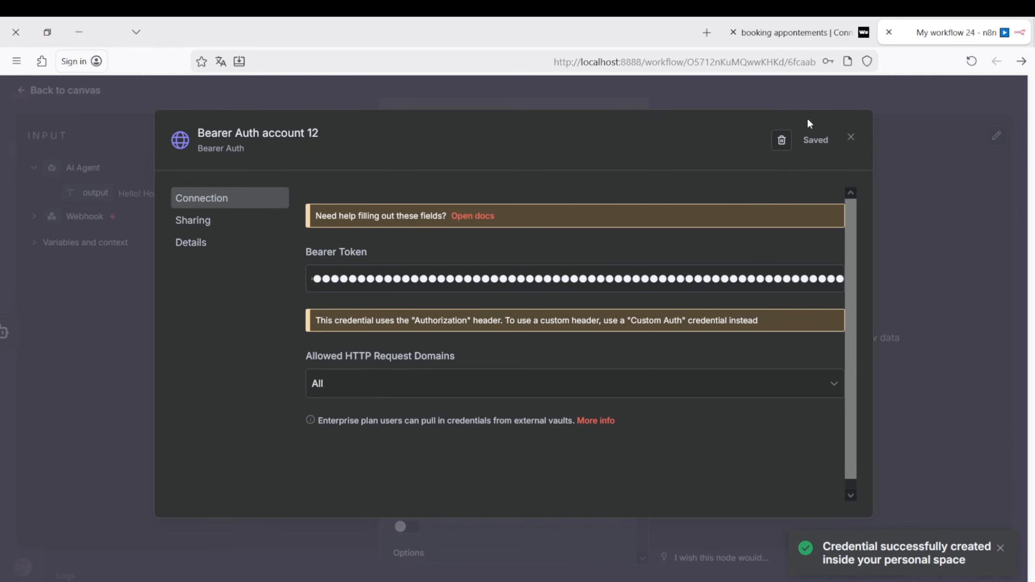
pyautogui.click(851, 139)
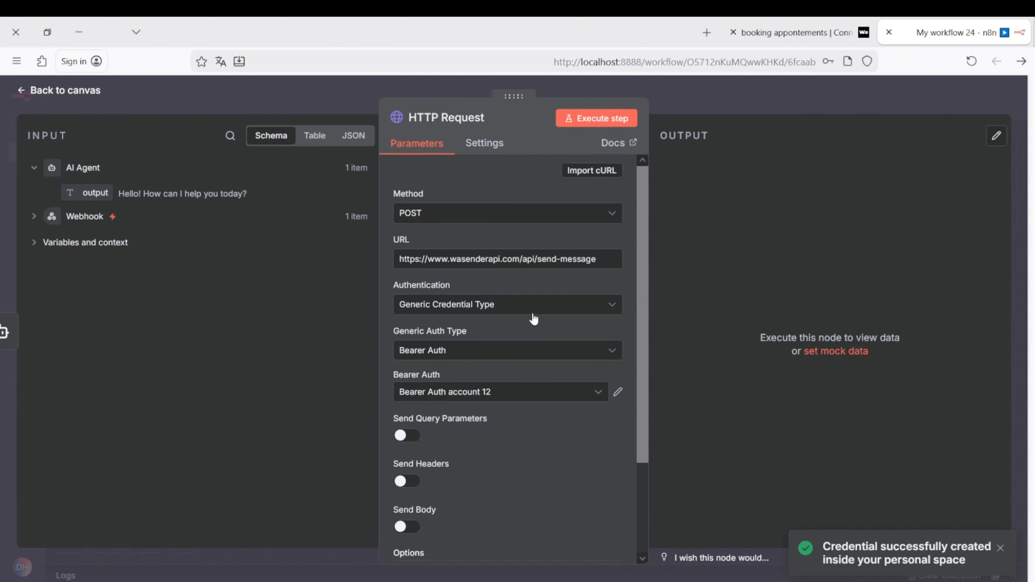
# Enable Send Body on the HTTP Request and add a body parameter named "to" mapped to the Webhook's messages.remoteJid field
pyautogui.scroll(-2, 432, 398)
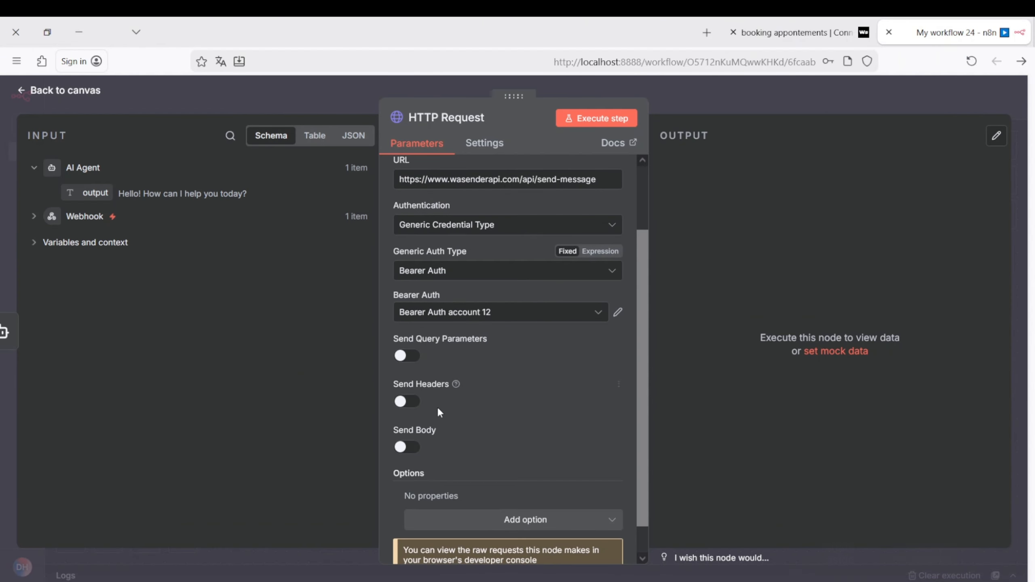
pyautogui.click(415, 451)
pyautogui.scroll(-5, 449, 427)
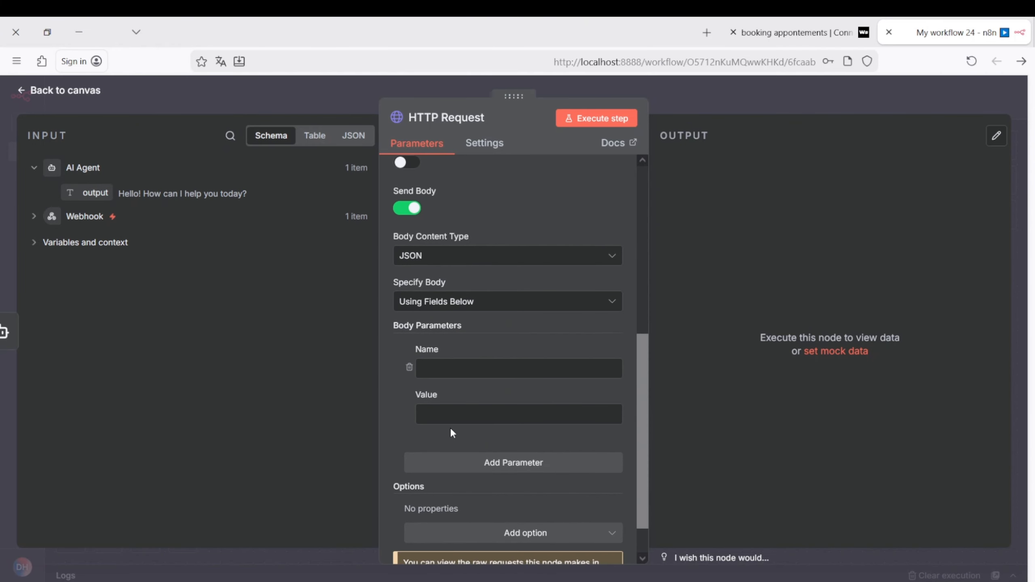
pyautogui.click(448, 366)
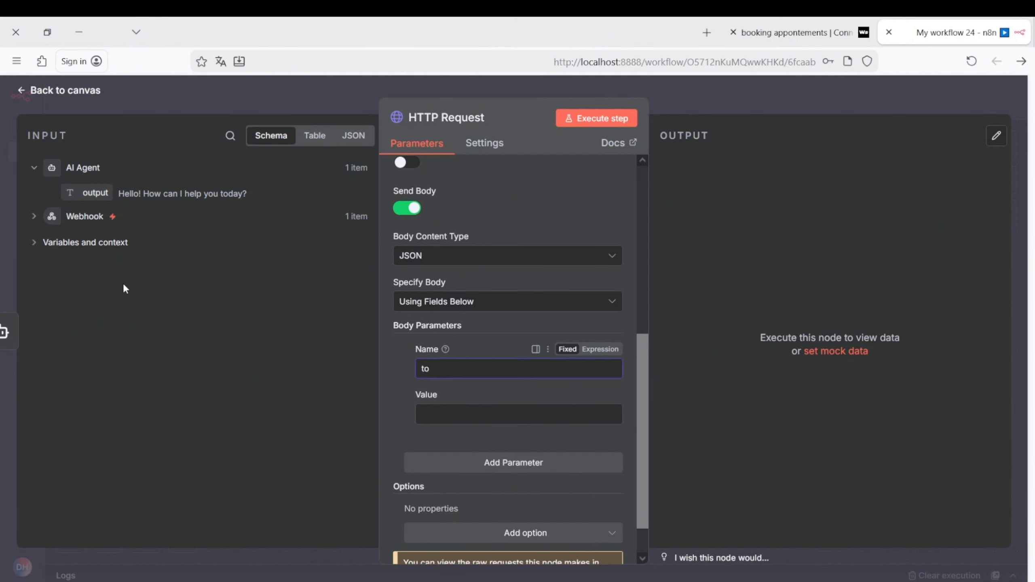
pyautogui.click(34, 216)
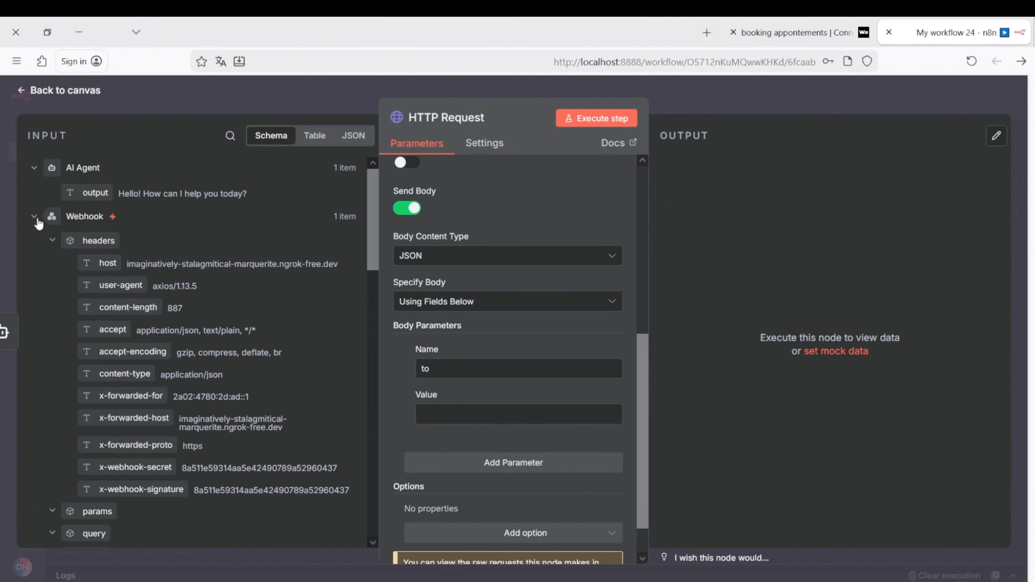
pyautogui.scroll(-10, 147, 359)
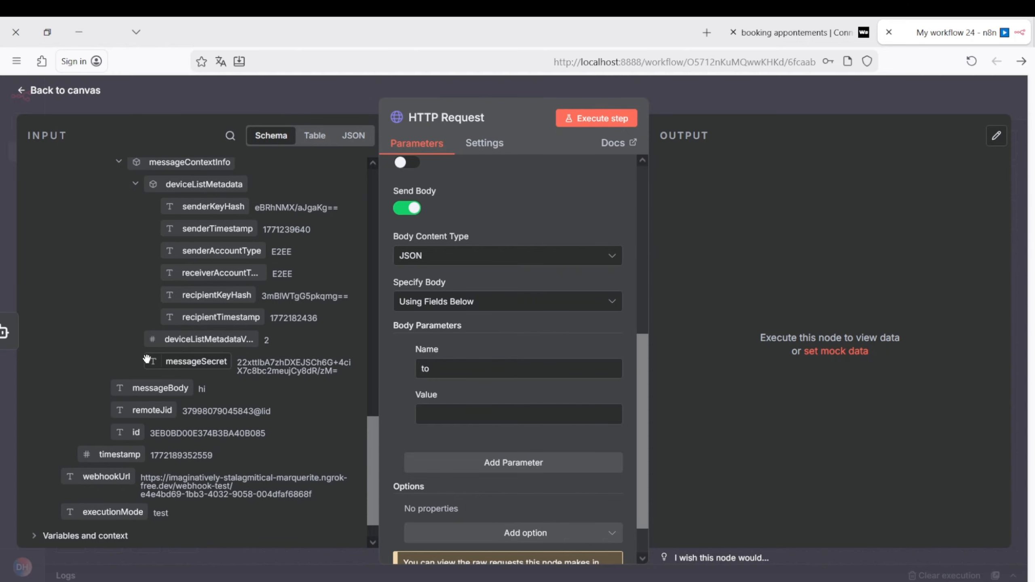
pyautogui.scroll(-2, 147, 367)
pyautogui.moveTo(148, 376); pyautogui.dragTo(424, 420)
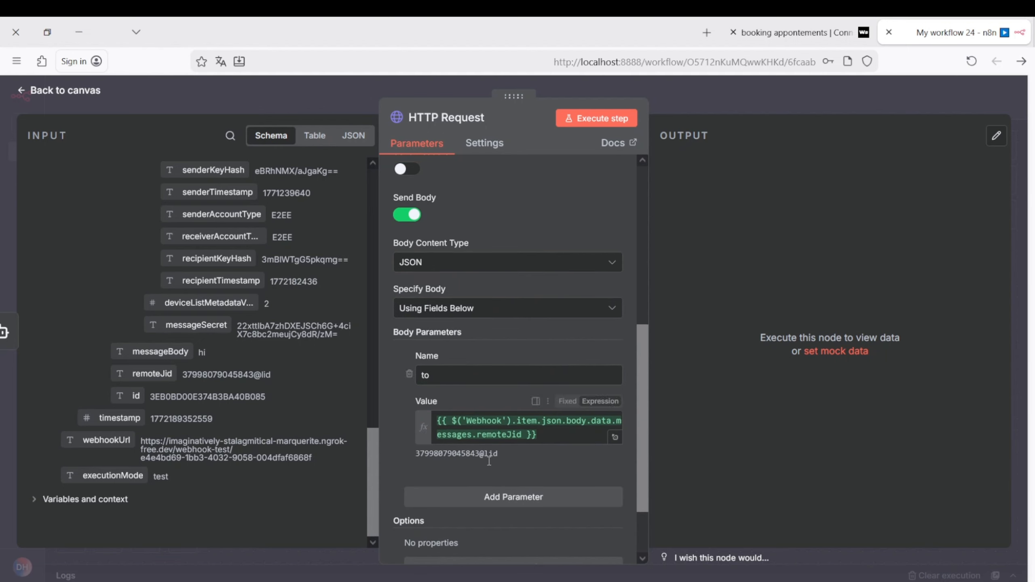
# Add a second body parameter named "text" and map its value to the AI Agent's output field
pyautogui.click(512, 493)
pyautogui.scroll(-5, 463, 504)
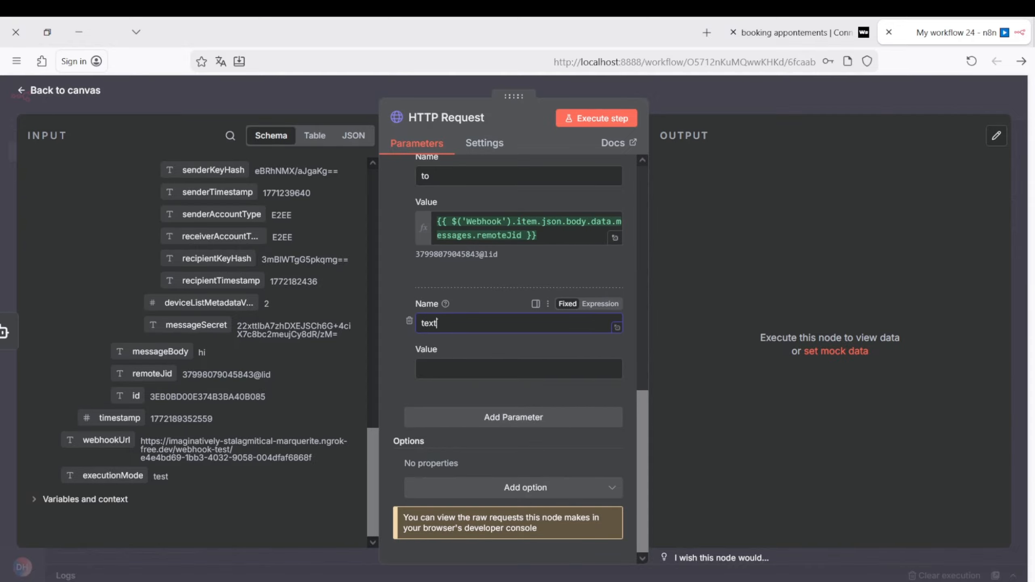
pyautogui.scroll(15, 109, 330)
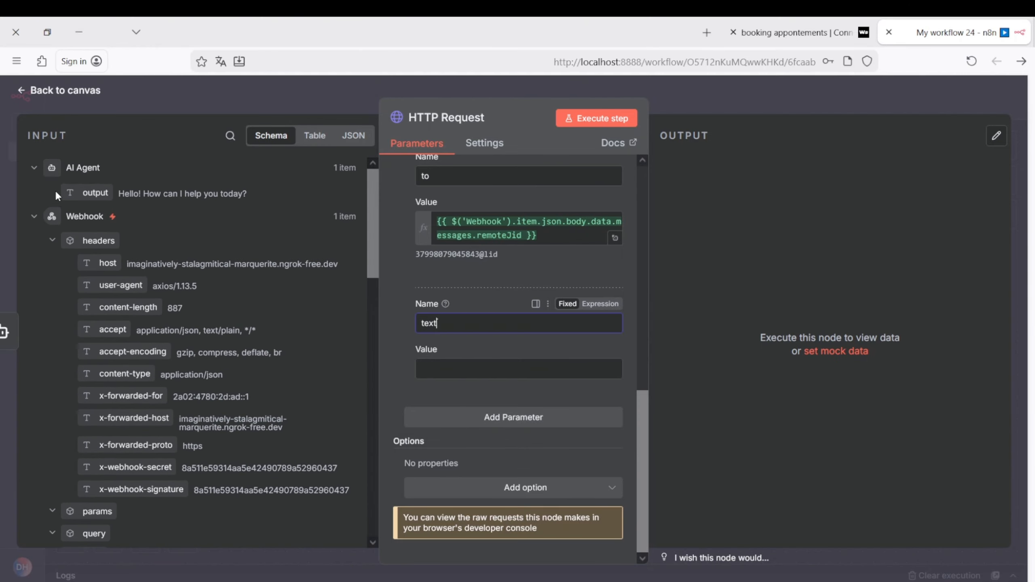
pyautogui.moveTo(95, 192); pyautogui.dragTo(456, 365)
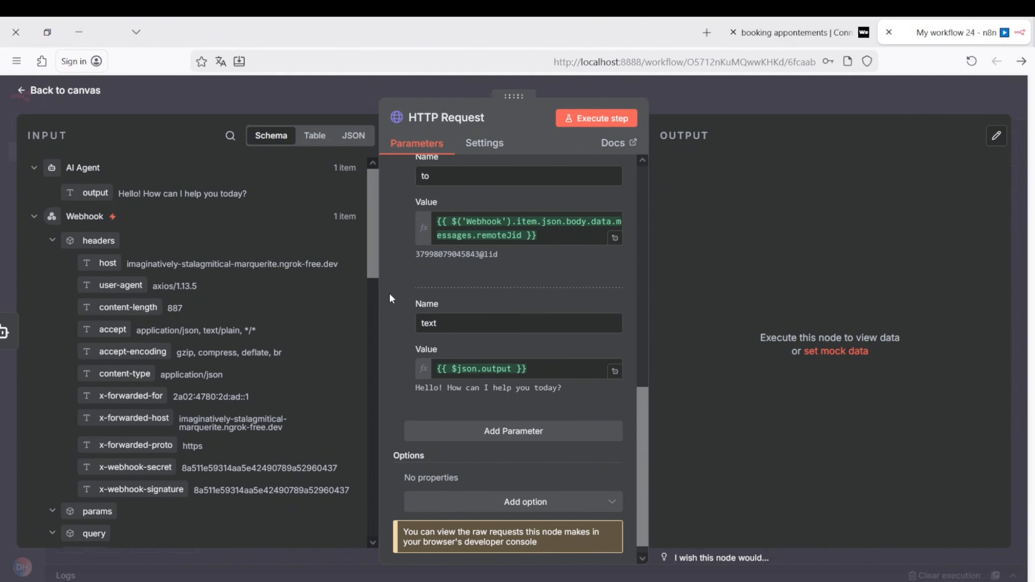
# In the WhatsApp Test chat, send the message "hello" to trigger the waiting workflow
pyautogui.write('hello')
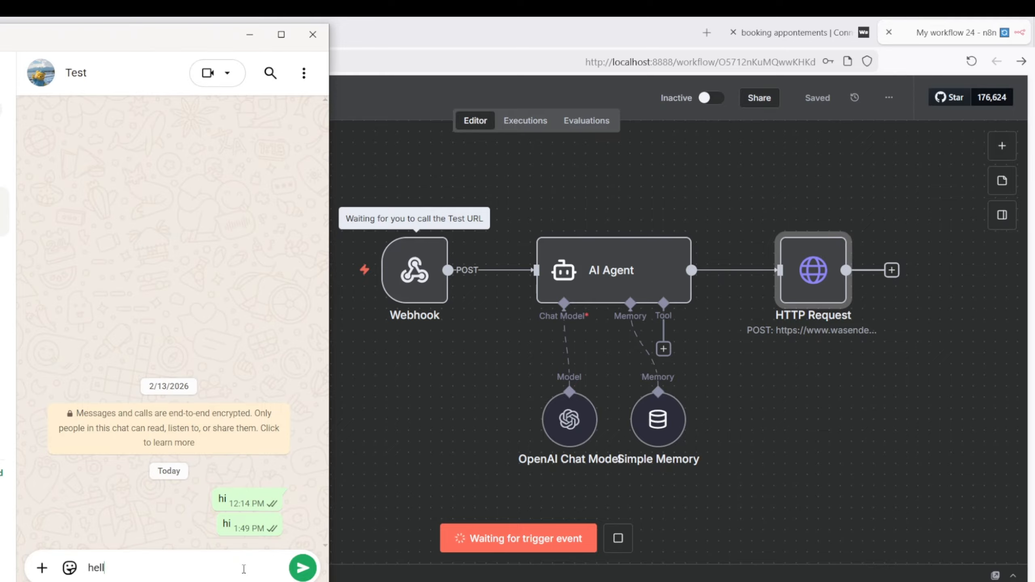
pyautogui.click(303, 568)
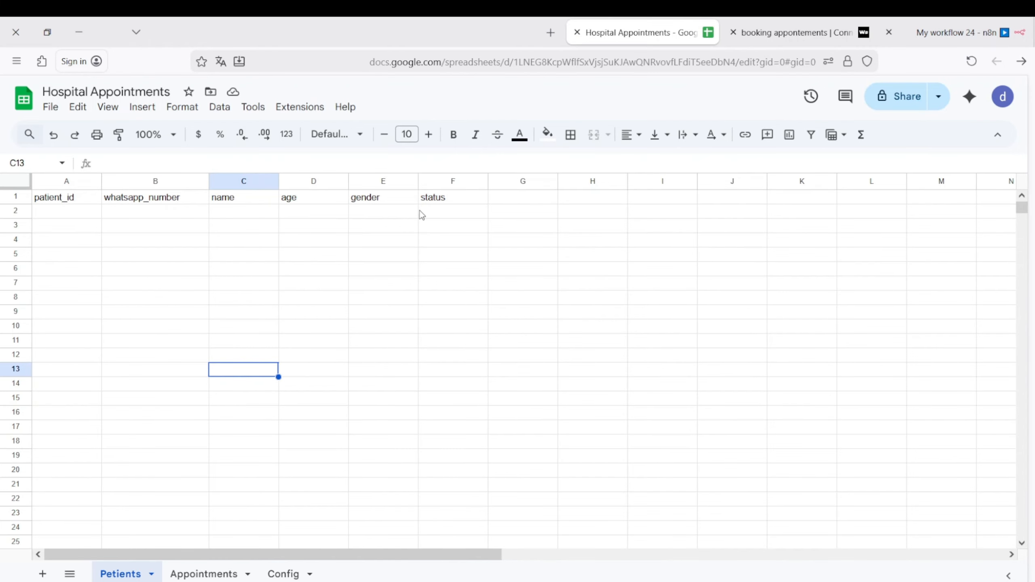
# Review the column layout of the Appointments and Config sheets in the Hospital Appointments spreadsheet
pyautogui.click(203, 573)
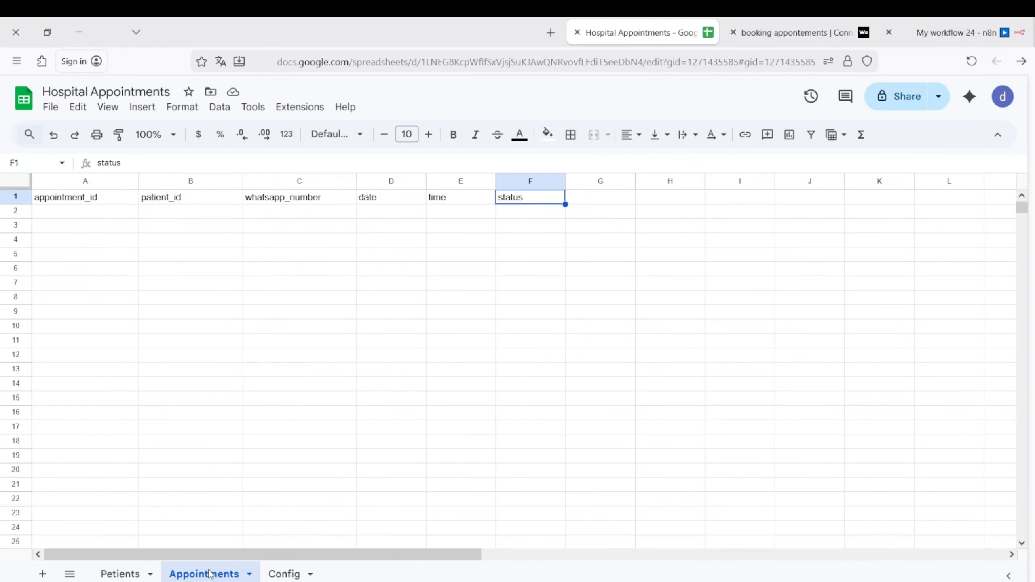
pyautogui.click(283, 575)
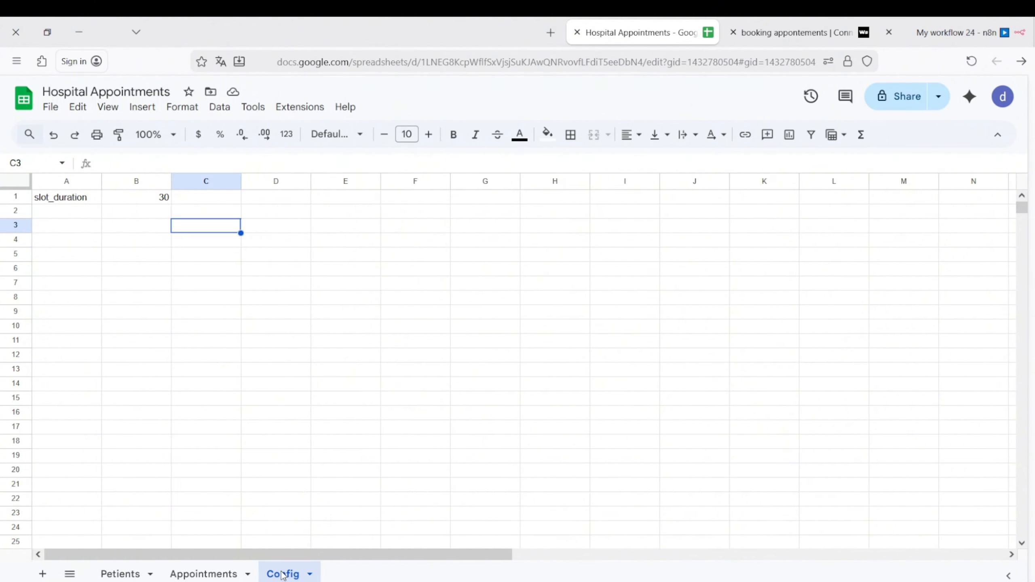
pyautogui.click(54, 210)
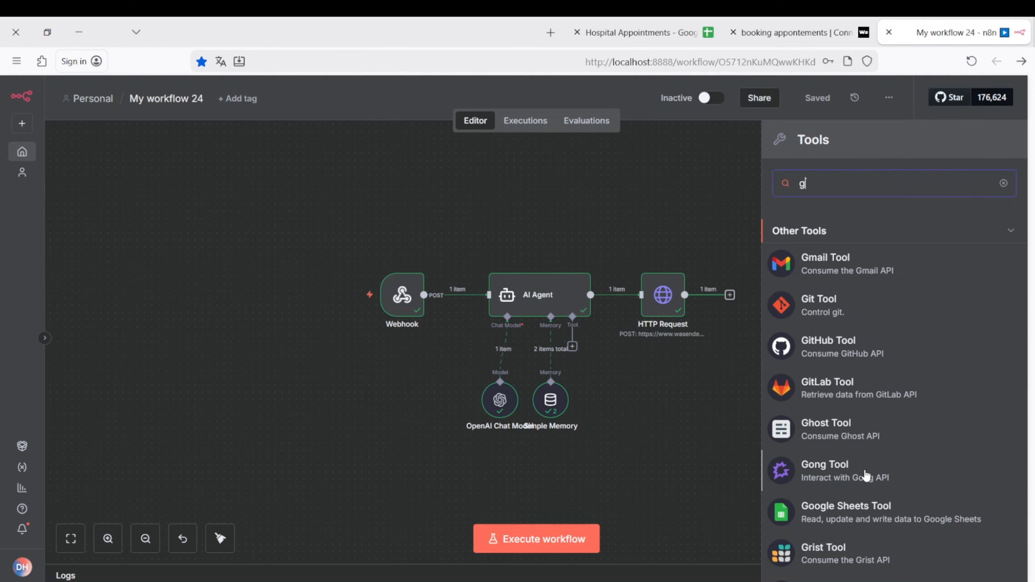
# In n8n, add a Google Sheets Tool to the AI Agent using Google Sheets account 3 and the Get Row(s) operation
pyautogui.click(828, 510)
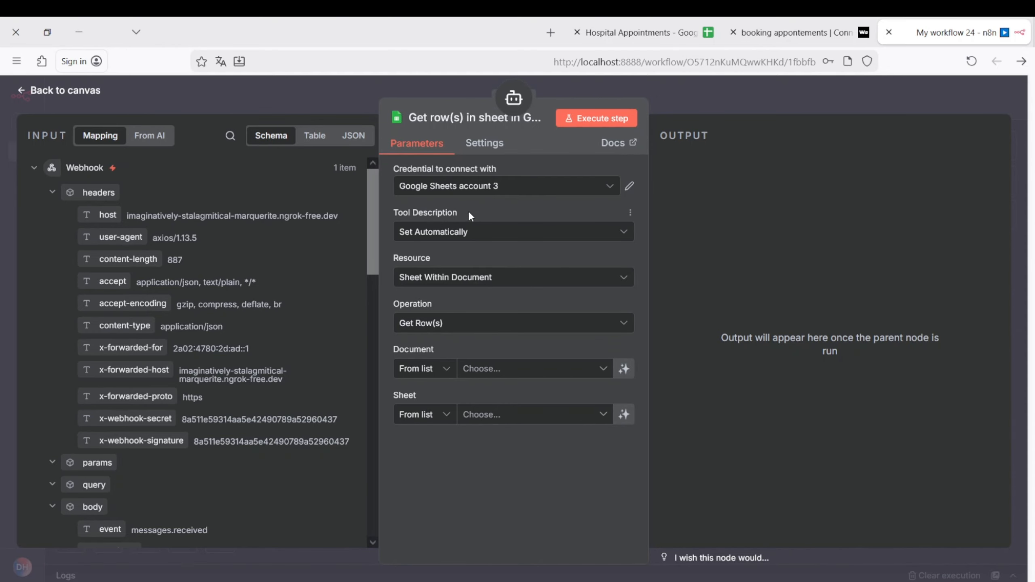
pyautogui.click(469, 189)
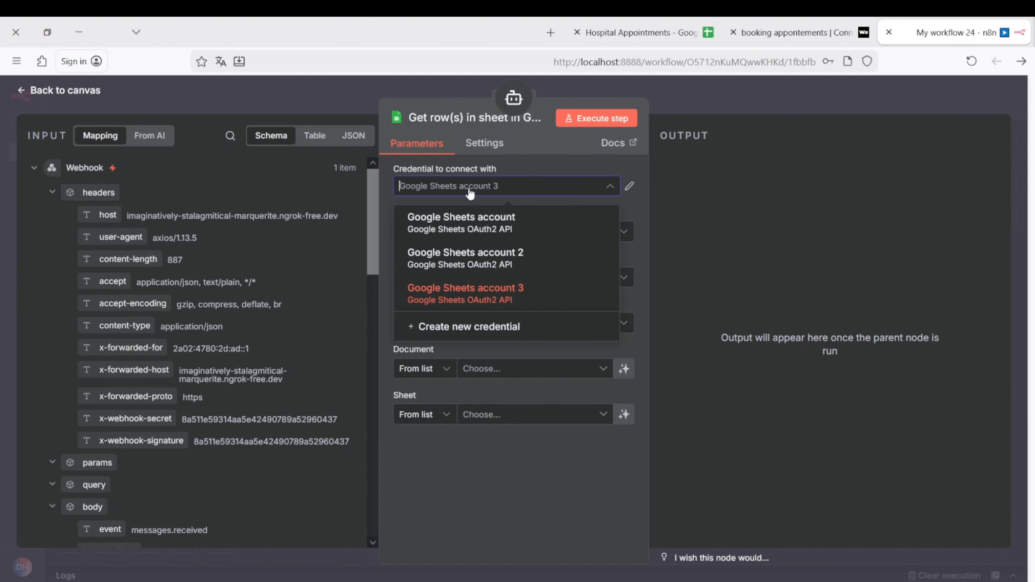
pyautogui.click(460, 293)
pyautogui.click(459, 327)
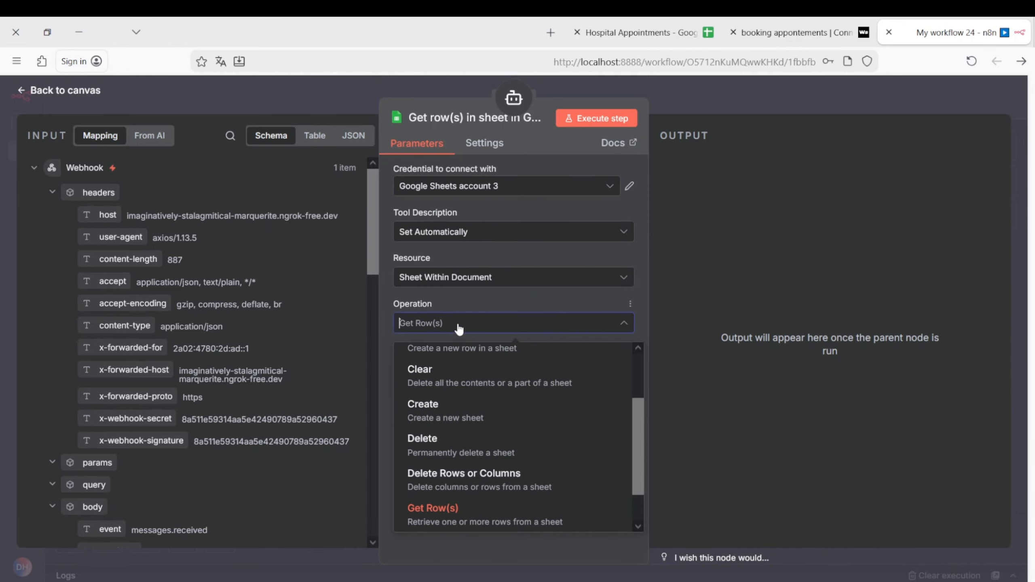
pyautogui.click(425, 515)
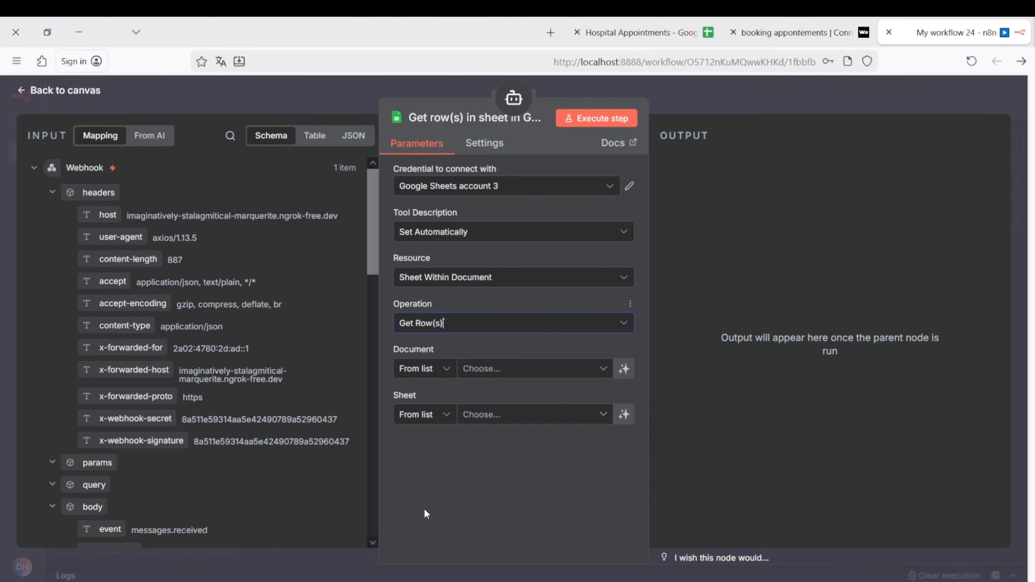
# Point the Google Sheets tool at the Hospital Appointments document and its Petients sheet
pyautogui.click(489, 375)
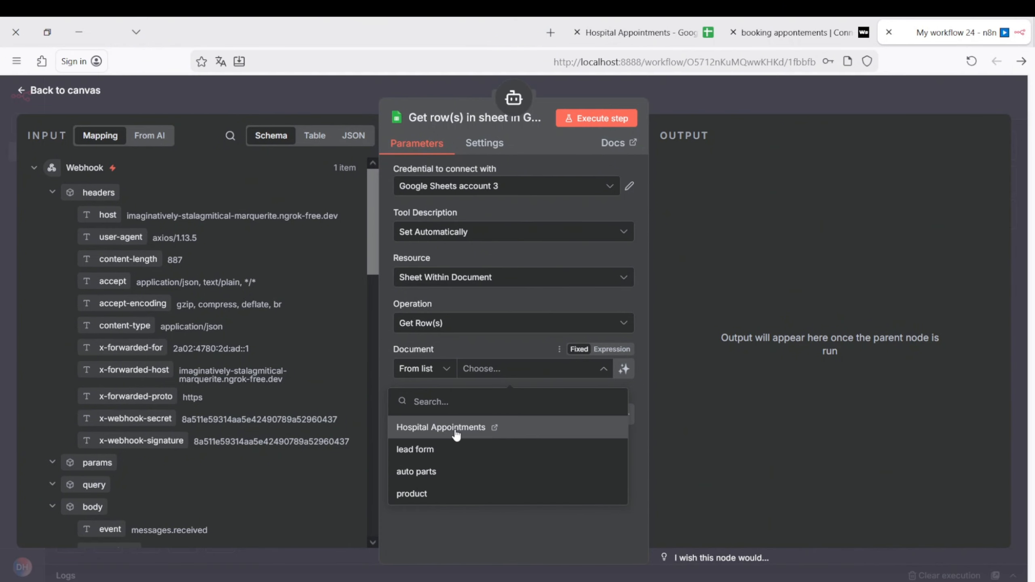
pyautogui.click(456, 432)
pyautogui.click(477, 425)
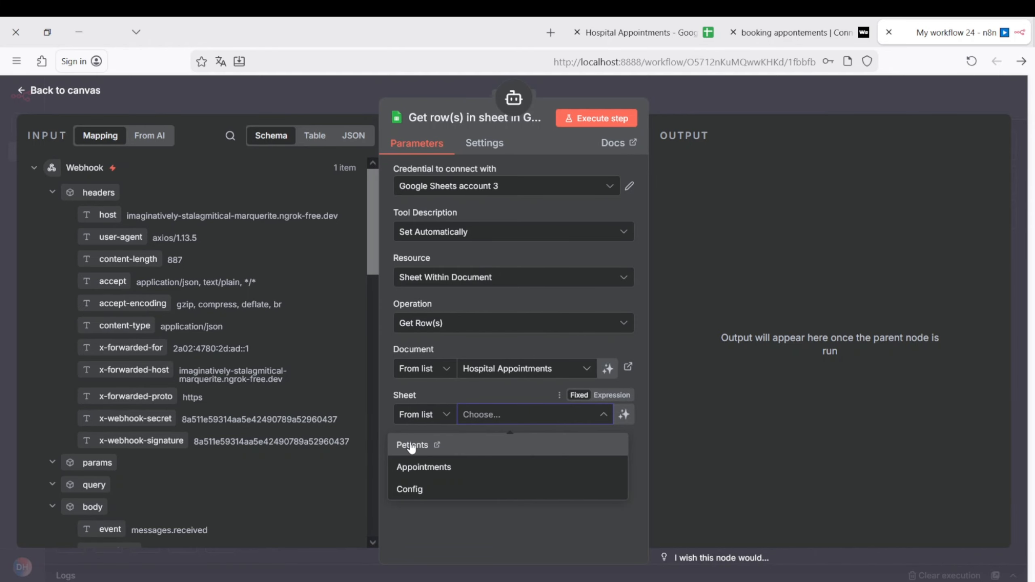
pyautogui.click(409, 443)
# Add a filter matching the whatsapp_number column to the Webhook's messages.remoteJid field, and return to the canvas
pyautogui.scroll(-2, 424, 440)
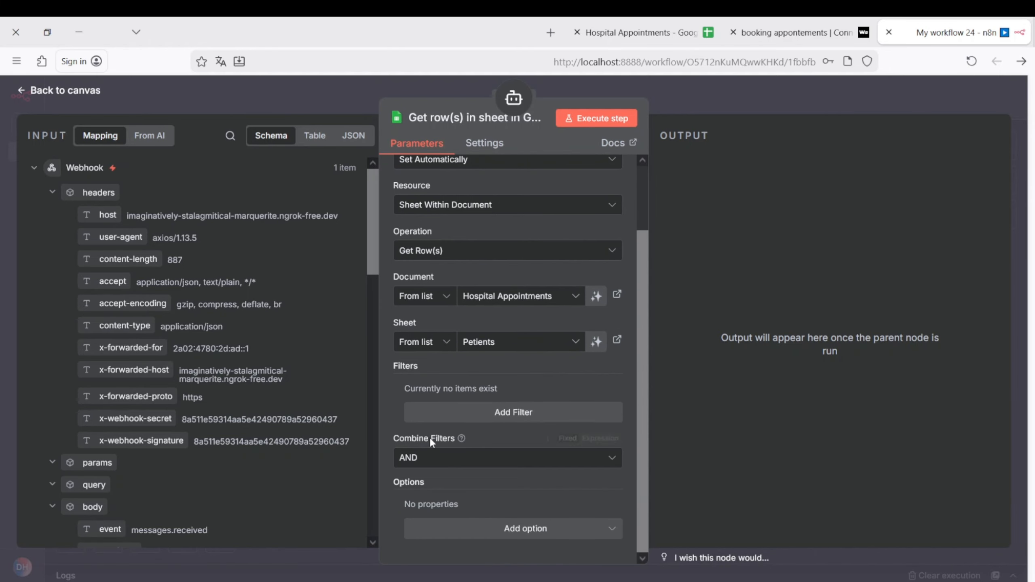
pyautogui.click(493, 420)
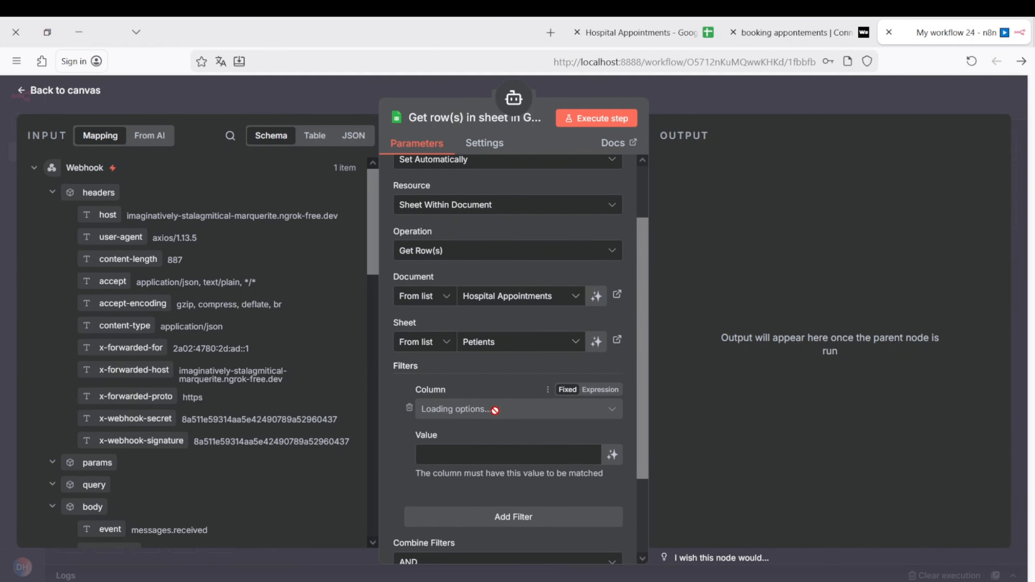
pyautogui.scroll(-2, 493, 425)
pyautogui.click(494, 331)
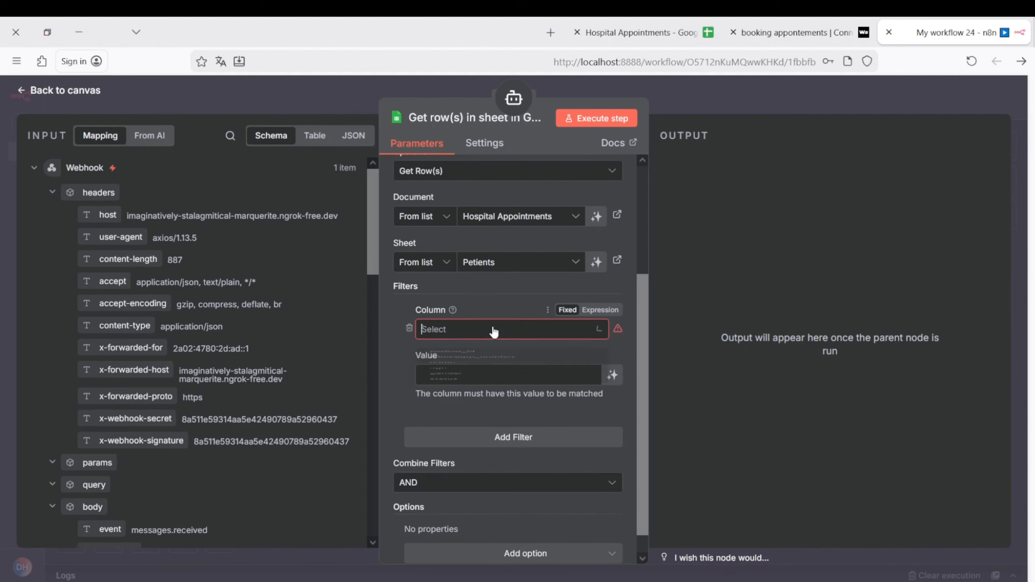
pyautogui.click(462, 389)
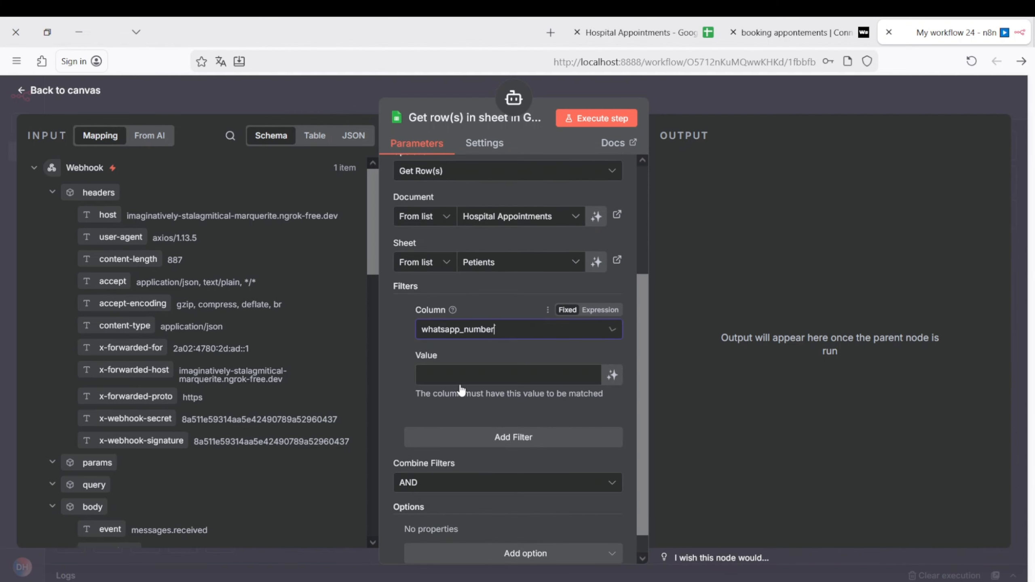
pyautogui.scroll(-15, 252, 385)
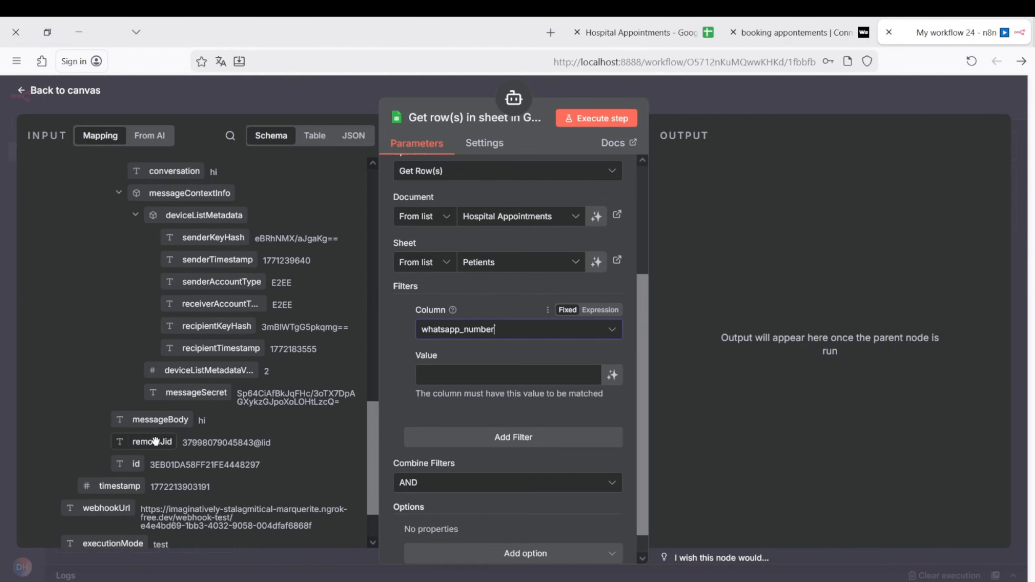
pyautogui.moveTo(155, 441); pyautogui.dragTo(448, 382)
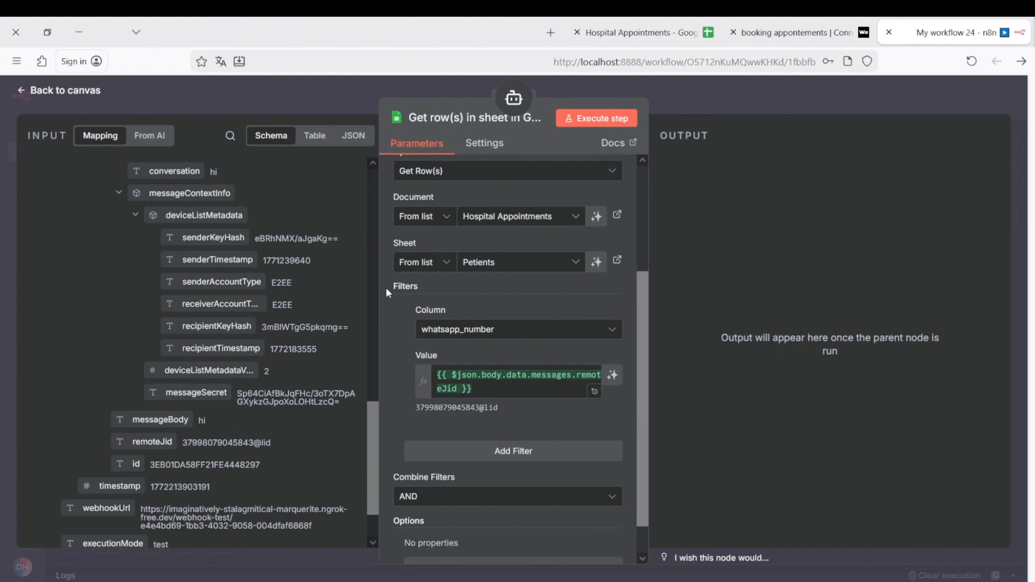
pyautogui.click(48, 92)
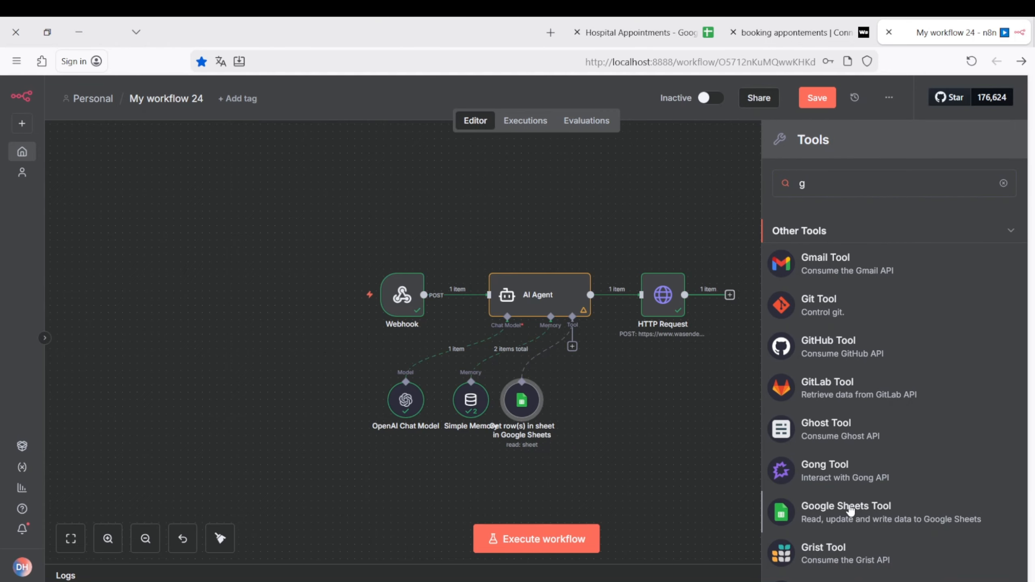
# Add a second Google Sheets Tool to the AI Agent that gets rows from the Config sheet of Hospital Appointments, and return to the canvas
pyautogui.click(849, 509)
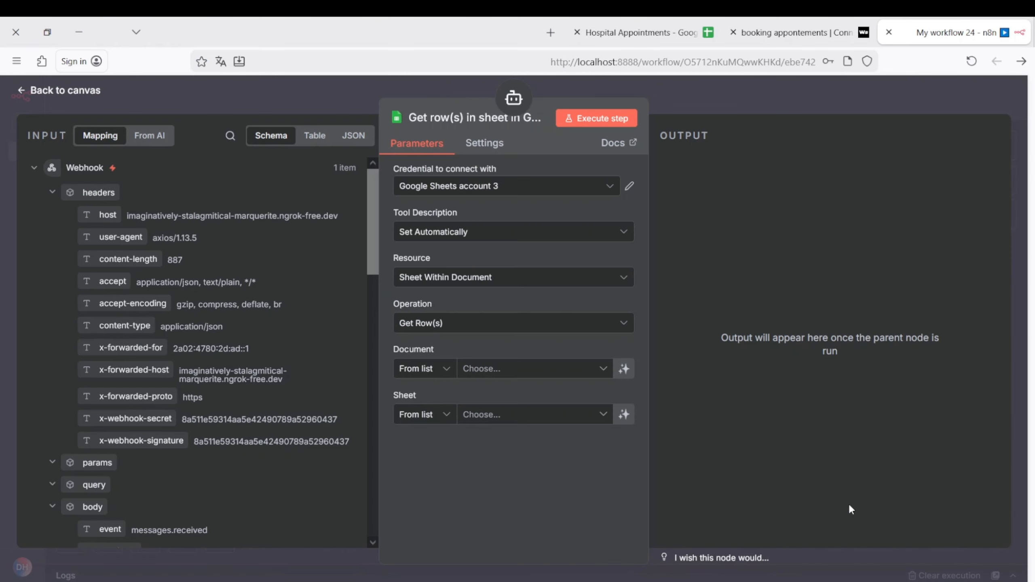
pyautogui.click(467, 190)
pyautogui.click(465, 300)
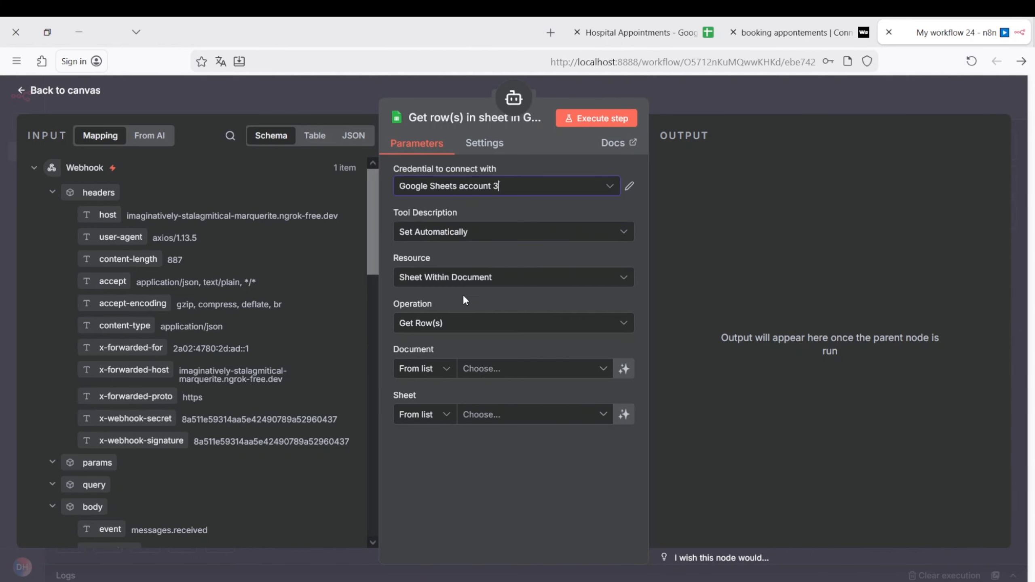
pyautogui.click(473, 369)
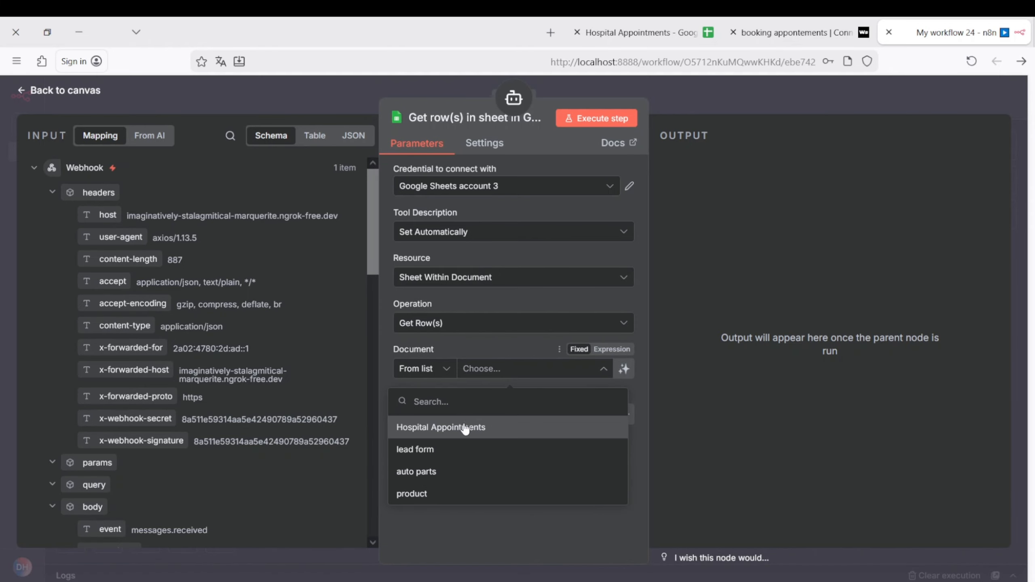
pyautogui.click(464, 428)
pyautogui.click(474, 423)
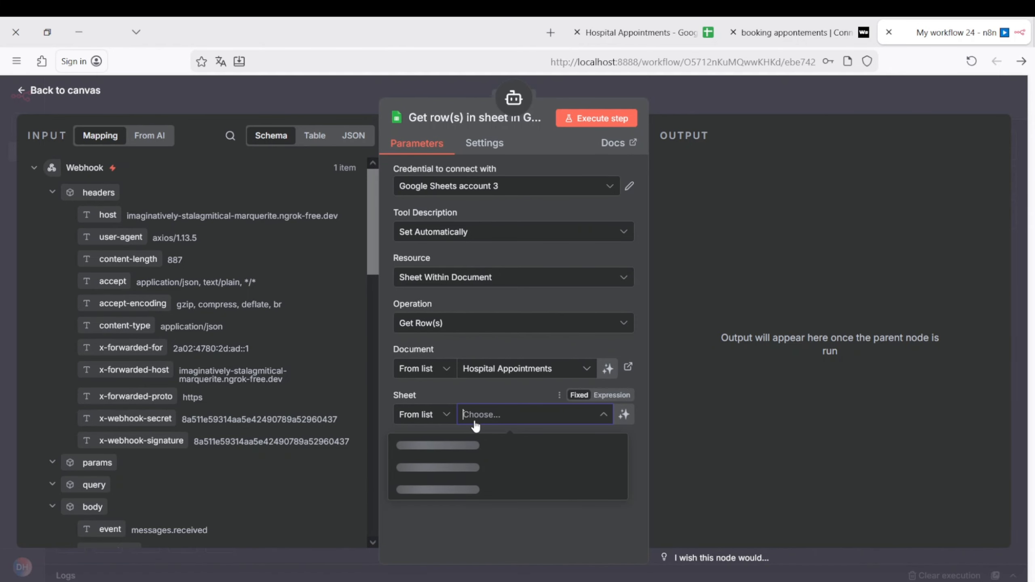
pyautogui.click(431, 489)
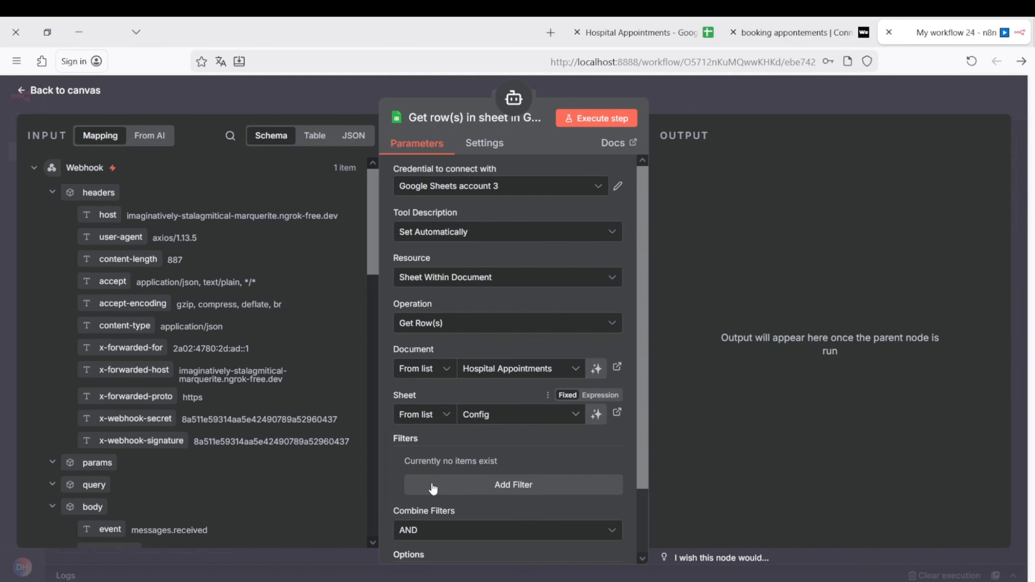
pyautogui.click(36, 99)
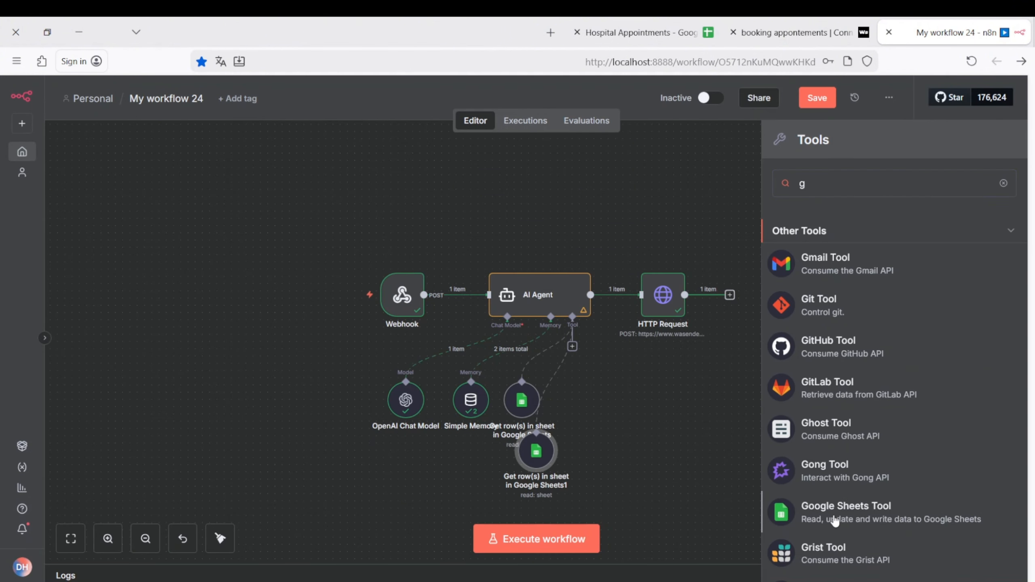
# Add another Google Sheets Tool using the Append Row operation on the Petients sheet of the Hospital Appointments document
pyautogui.click(834, 518)
pyautogui.click(456, 324)
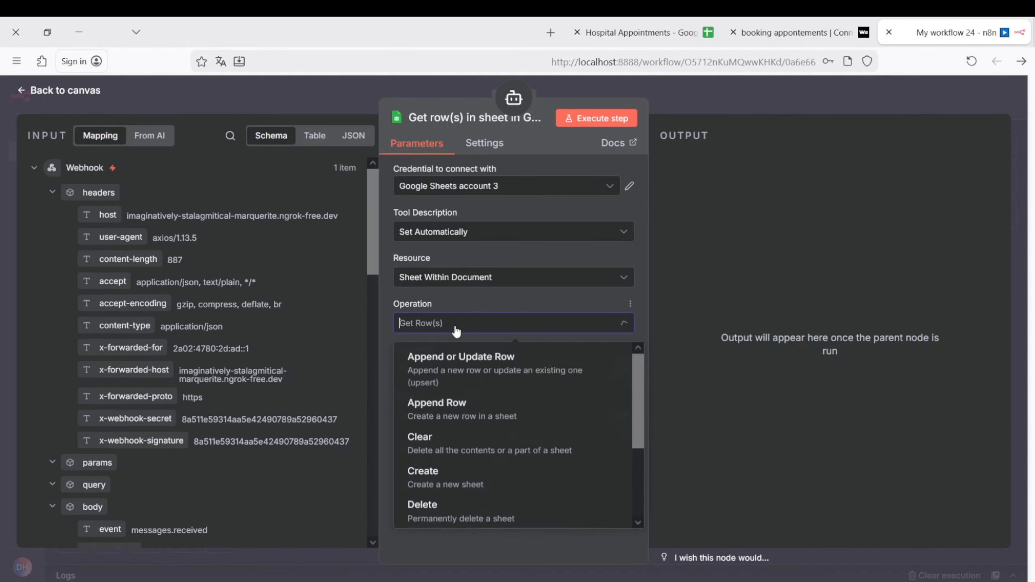
pyautogui.scroll(2, 455, 444)
pyautogui.click(458, 417)
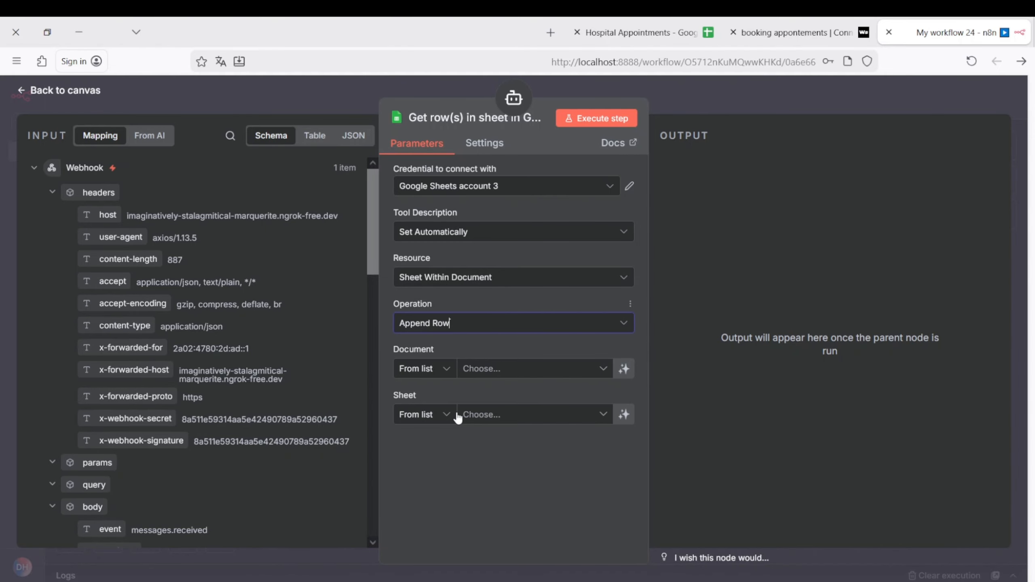
pyautogui.click(474, 369)
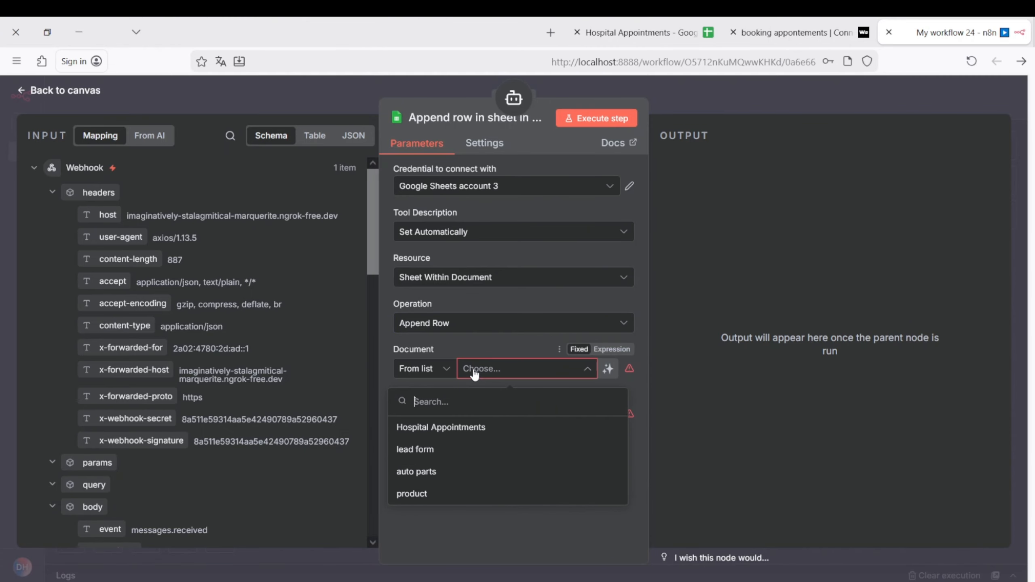
pyautogui.click(455, 428)
pyautogui.click(471, 420)
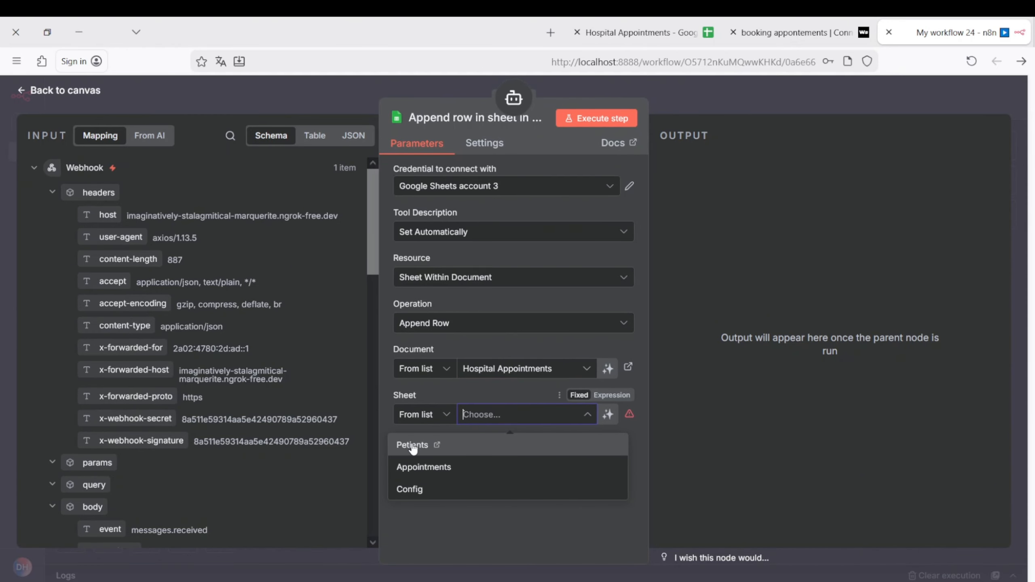
pyautogui.click(413, 446)
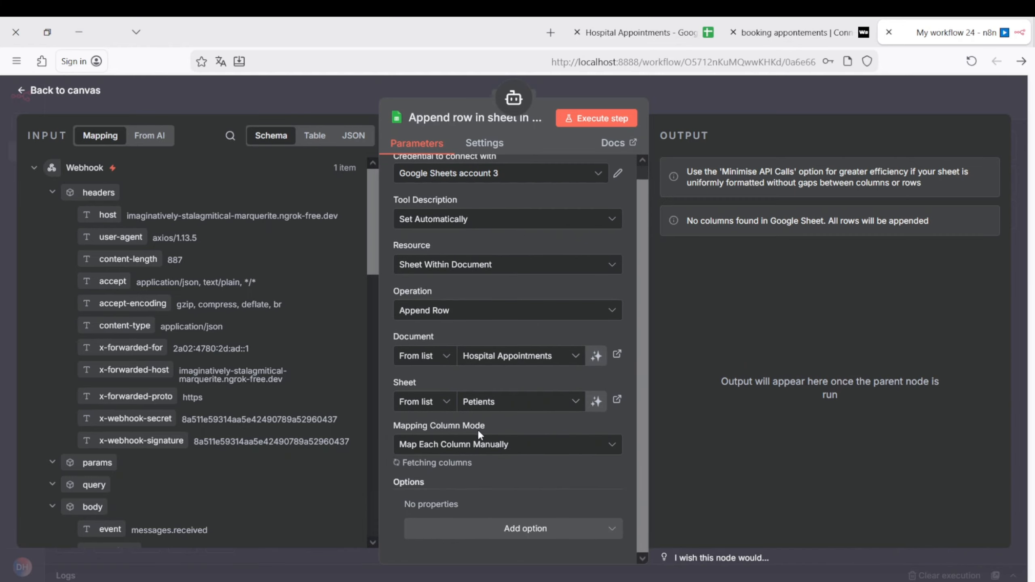
# Set the patient_id value to send to the expression {{ $now.toMillis() }}
pyautogui.scroll(-4, 483, 427)
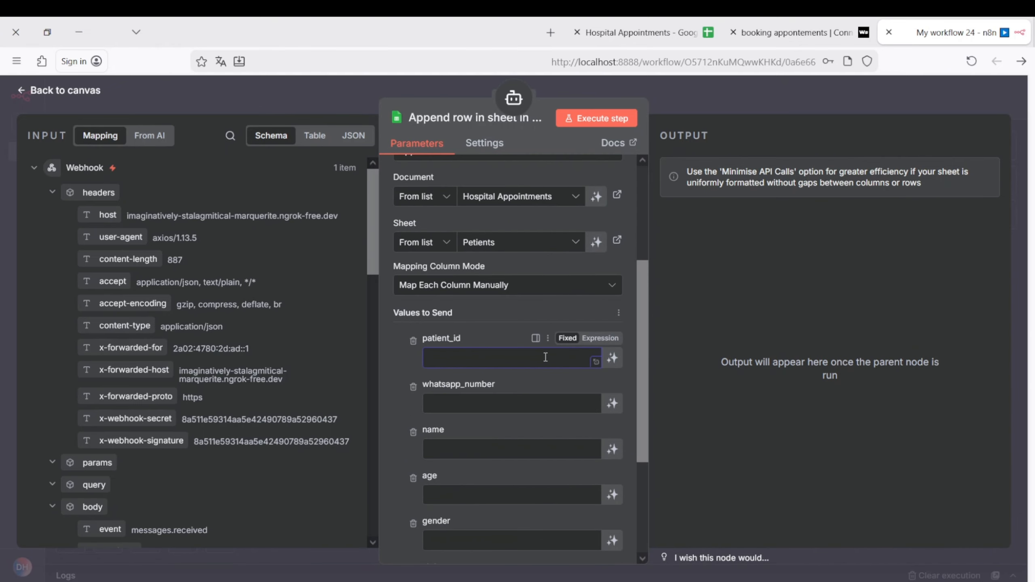
pyautogui.click(594, 341)
pyautogui.write('{{')
pyautogui.click(471, 294)
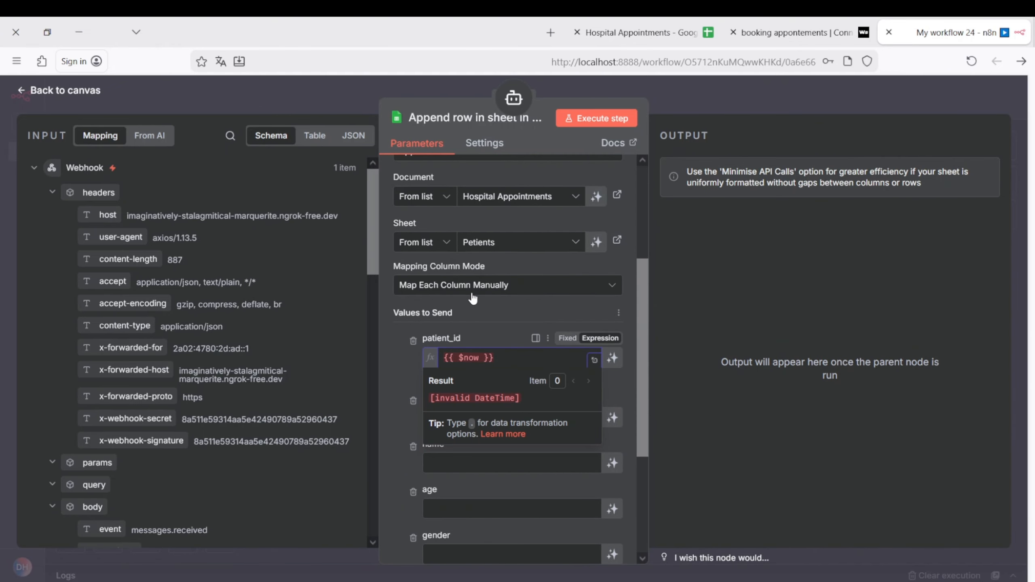
pyautogui.write('.to')
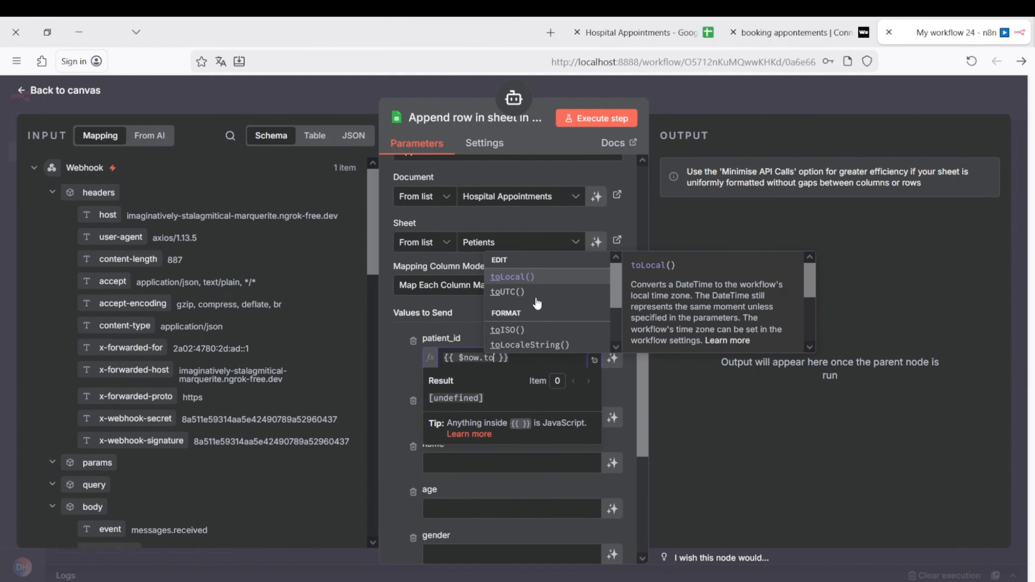
pyautogui.write('Millis()')
# Map the whatsapp_number value to the Webhook's messages.remoteJid field
pyautogui.click(444, 419)
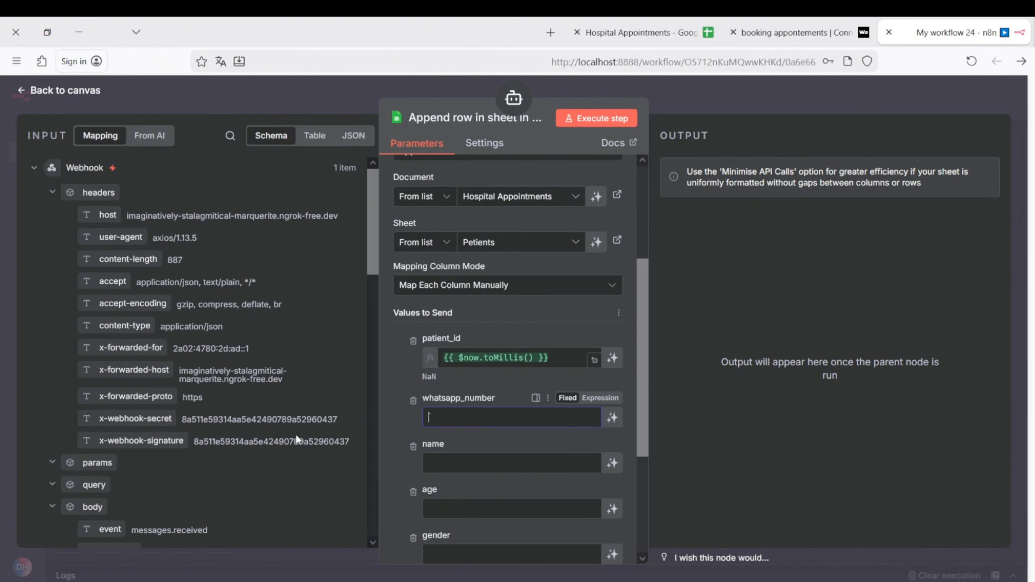
pyautogui.scroll(-15, 159, 432)
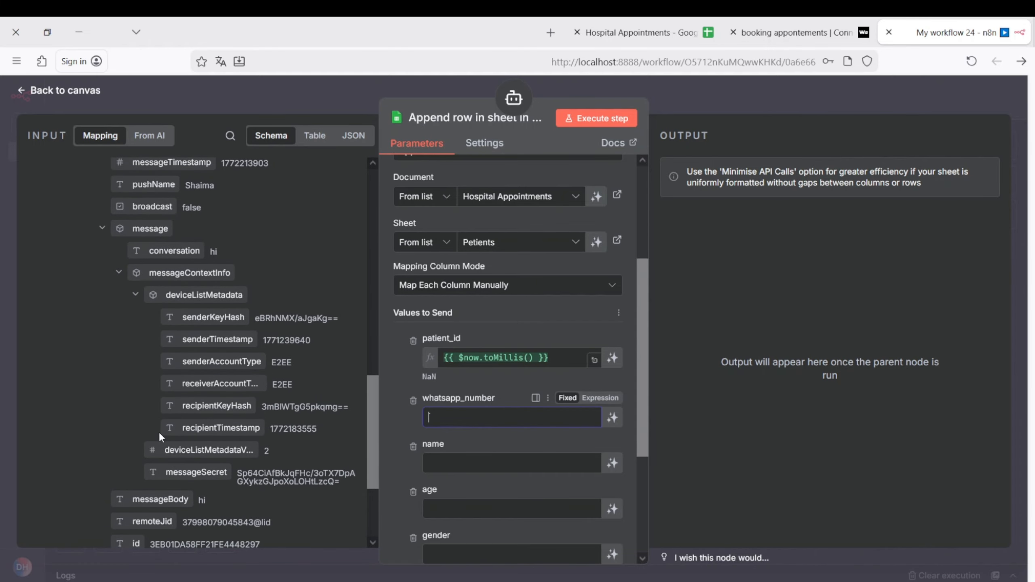
pyautogui.scroll(-4, 160, 436)
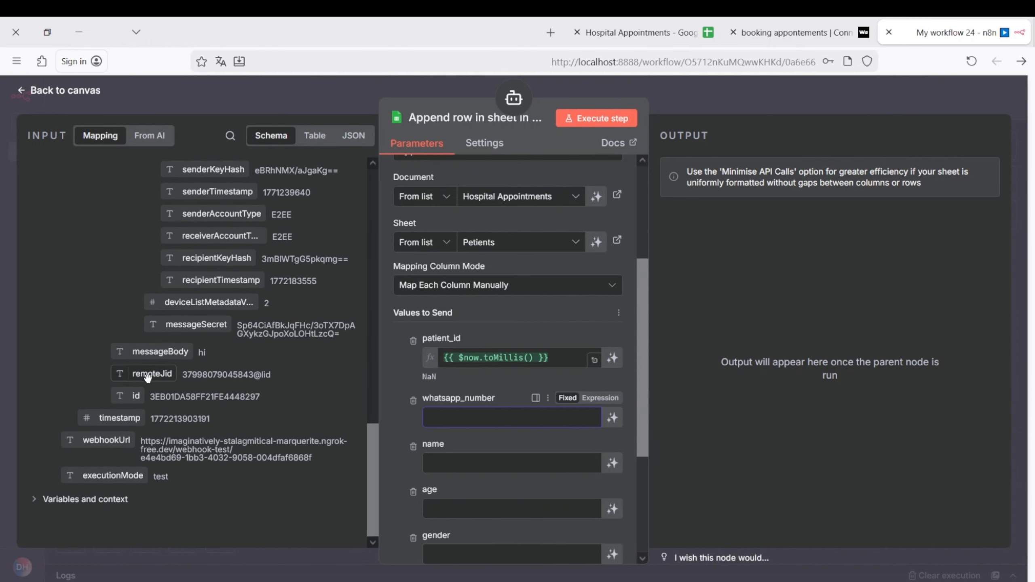
pyautogui.moveTo(187, 381); pyautogui.dragTo(433, 409)
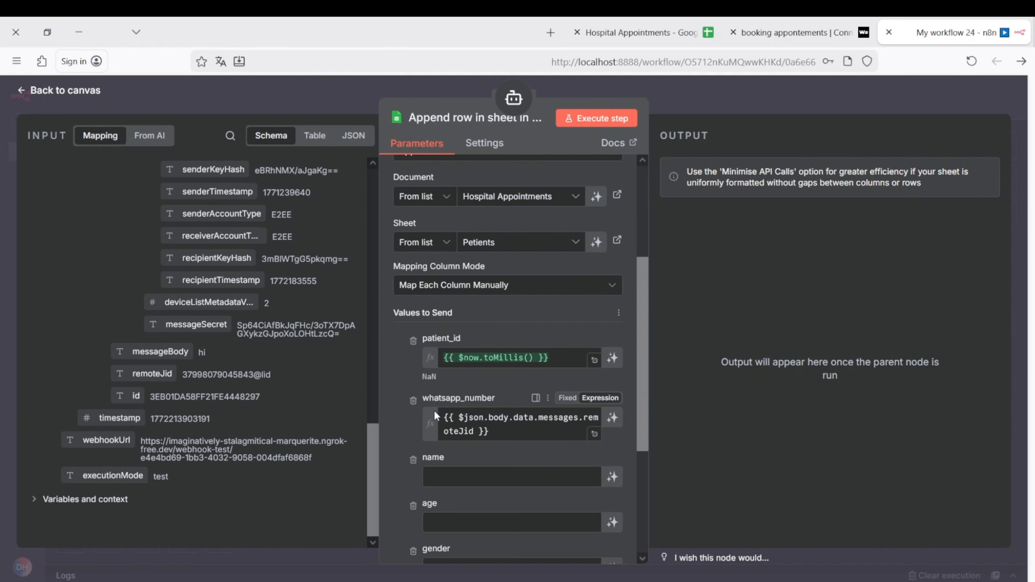
# Let the model define the name, age and gender values, remove the status column from the mapping, and return to the canvas
pyautogui.scroll(-5, 402, 385)
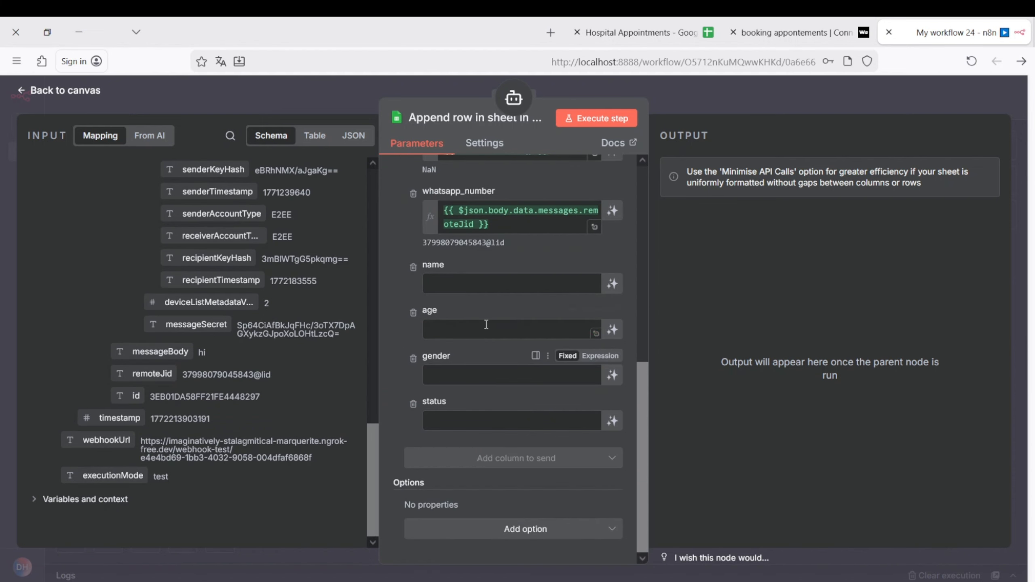
pyautogui.click(612, 284)
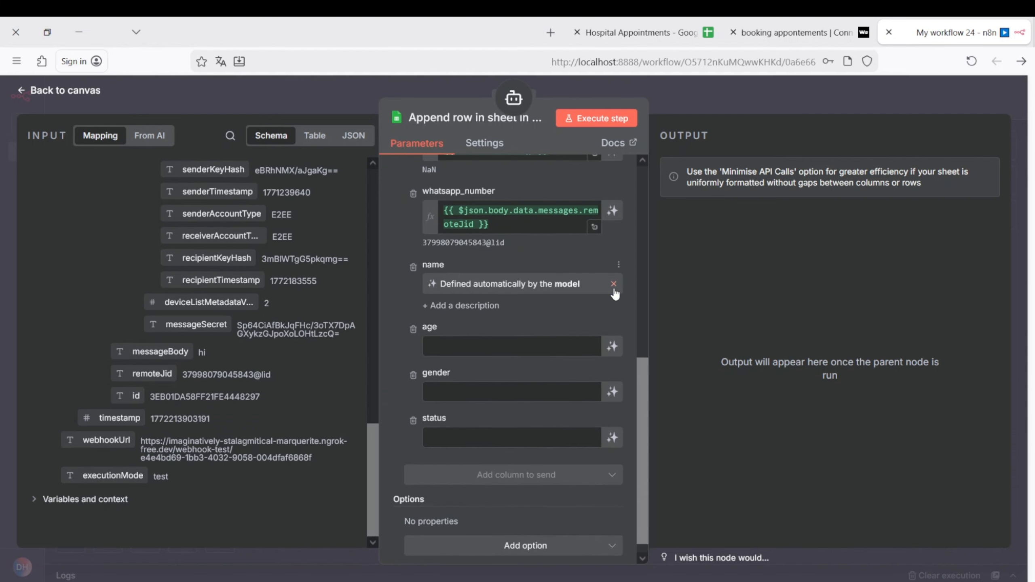
pyautogui.click(612, 346)
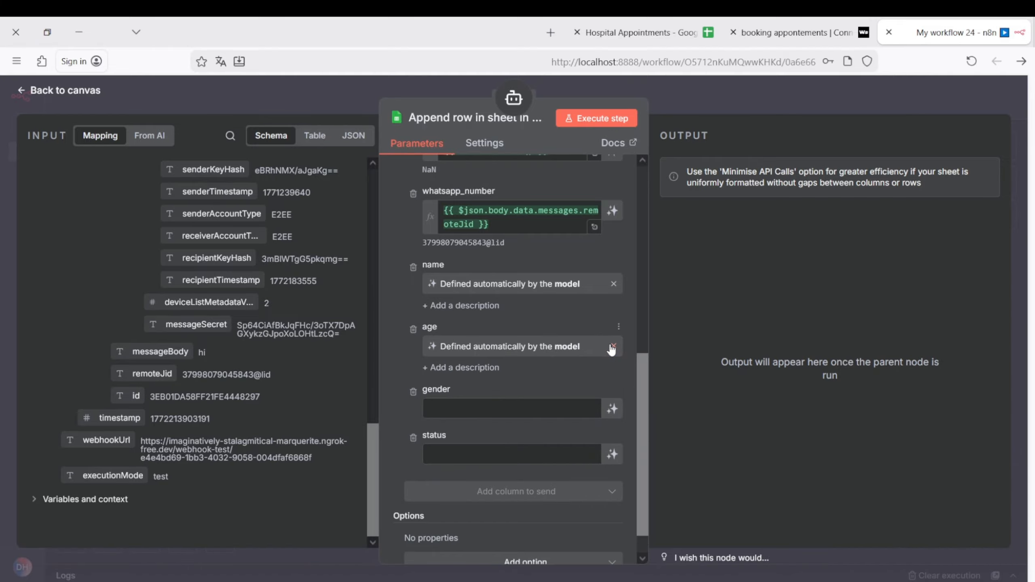
pyautogui.click(612, 409)
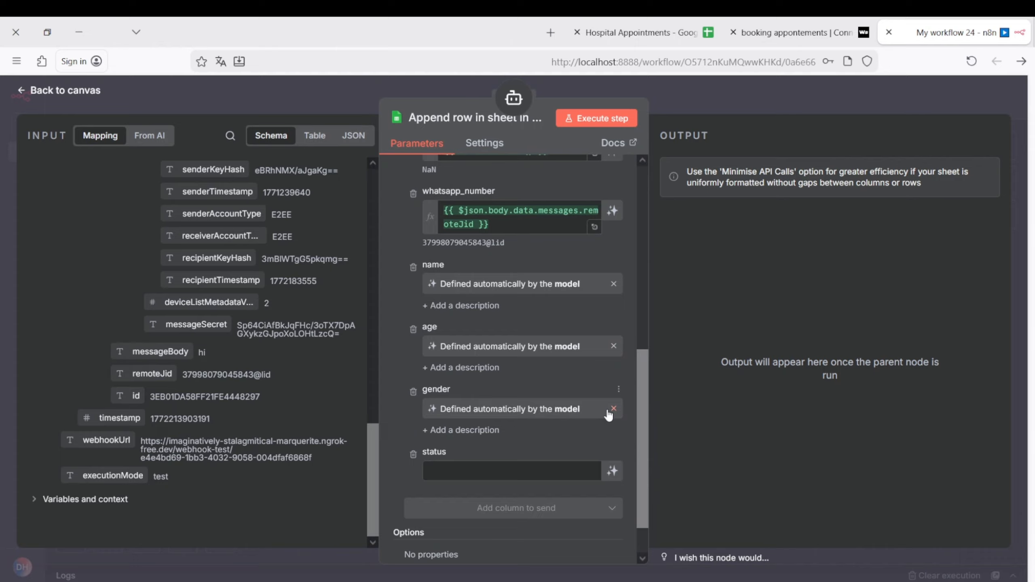
pyautogui.click(413, 454)
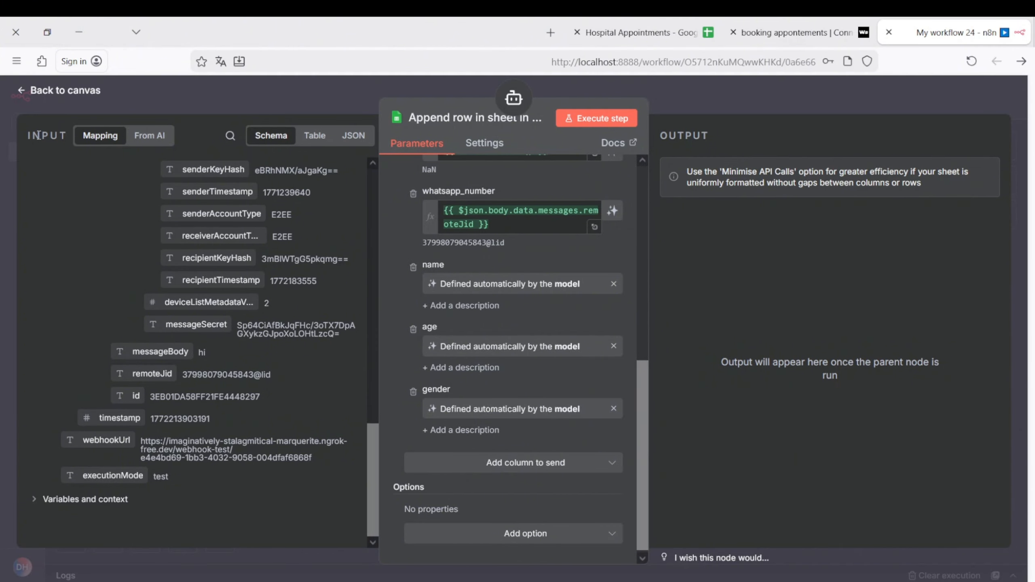
pyautogui.click(25, 92)
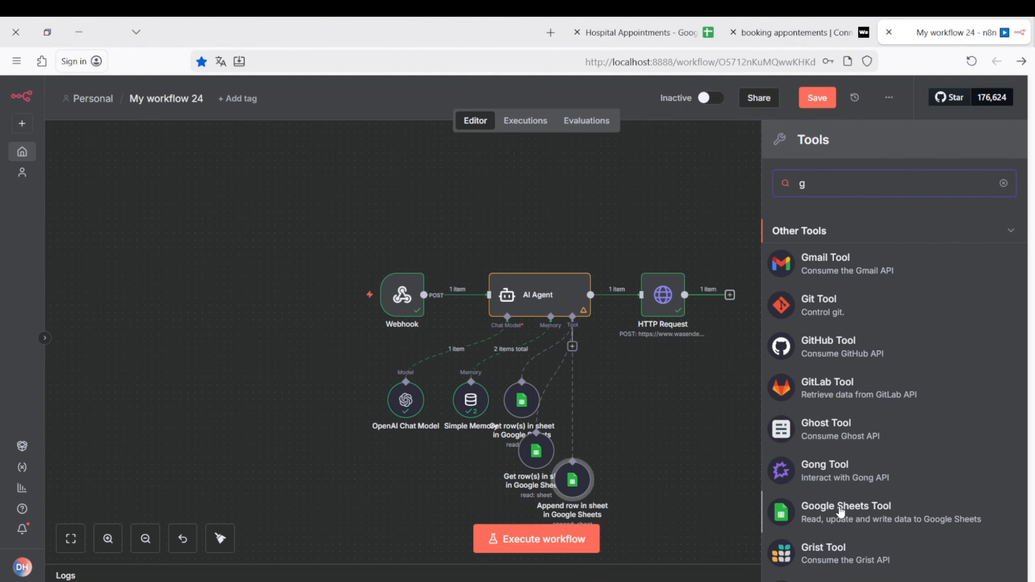
# Add a Google Sheets Tool that gets rows from the Appointments sheet of the Hospital Appointments document
pyautogui.click(833, 514)
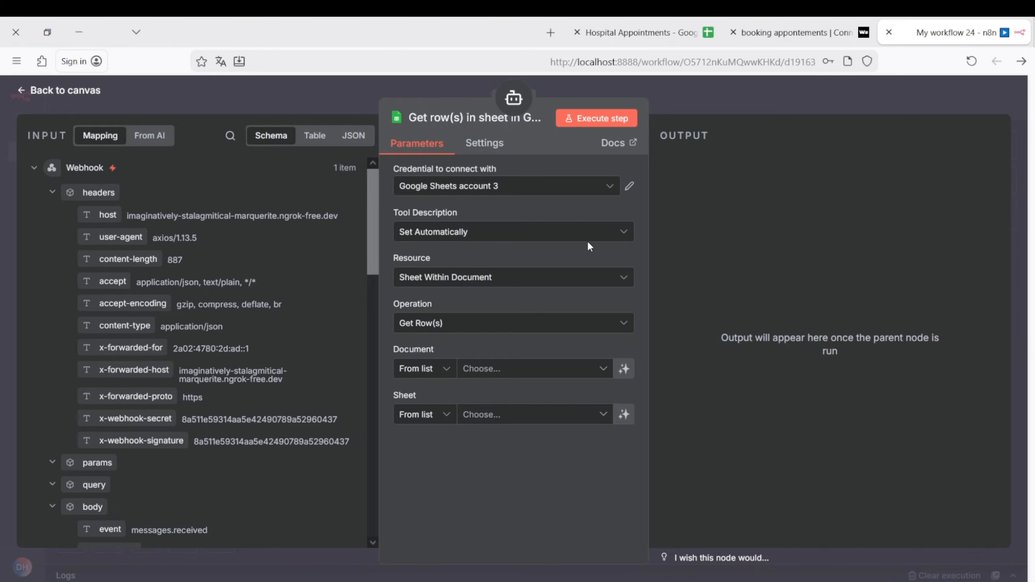
pyautogui.click(490, 371)
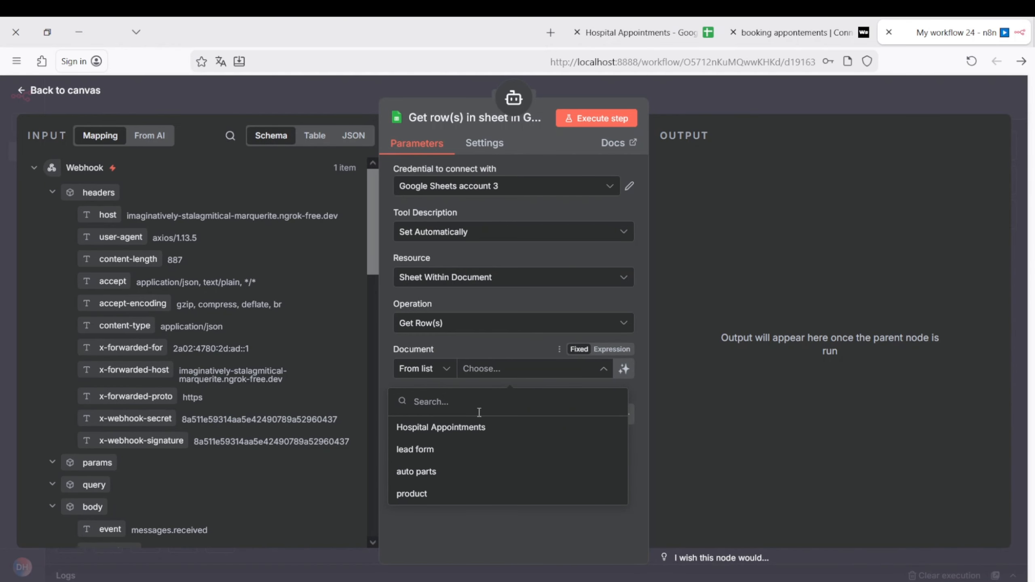
pyautogui.click(477, 428)
pyautogui.click(495, 416)
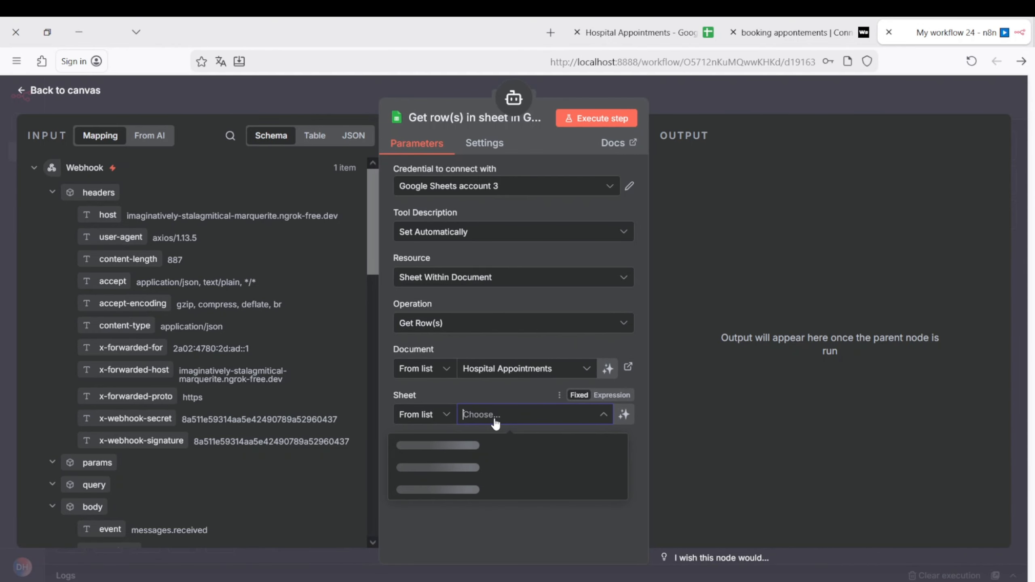
pyautogui.click(438, 466)
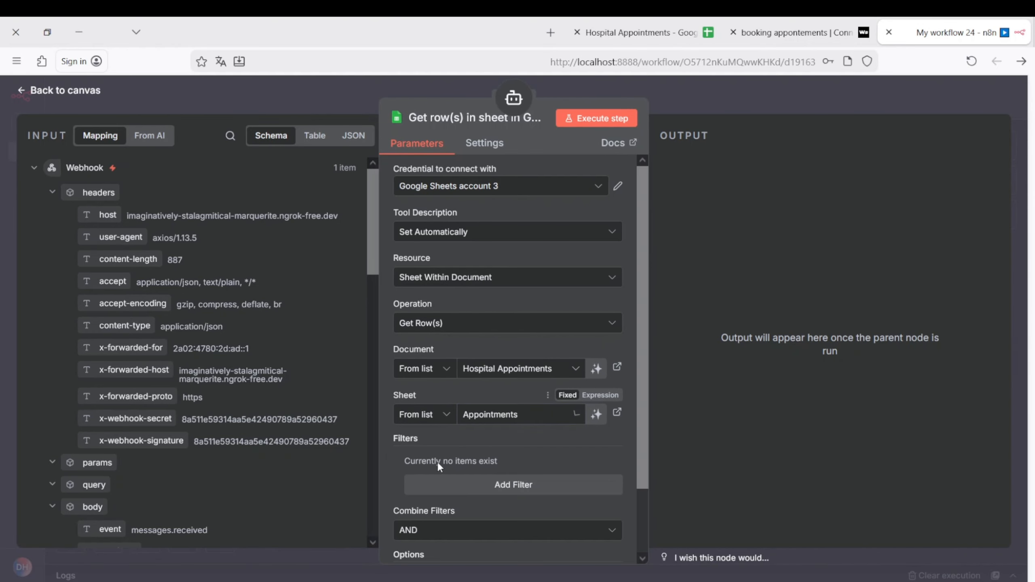
# Filter the Appointments rows by matching whatsapp_number to the Webhook's messages.remoteJid field, and return to the canvas
pyautogui.click(496, 485)
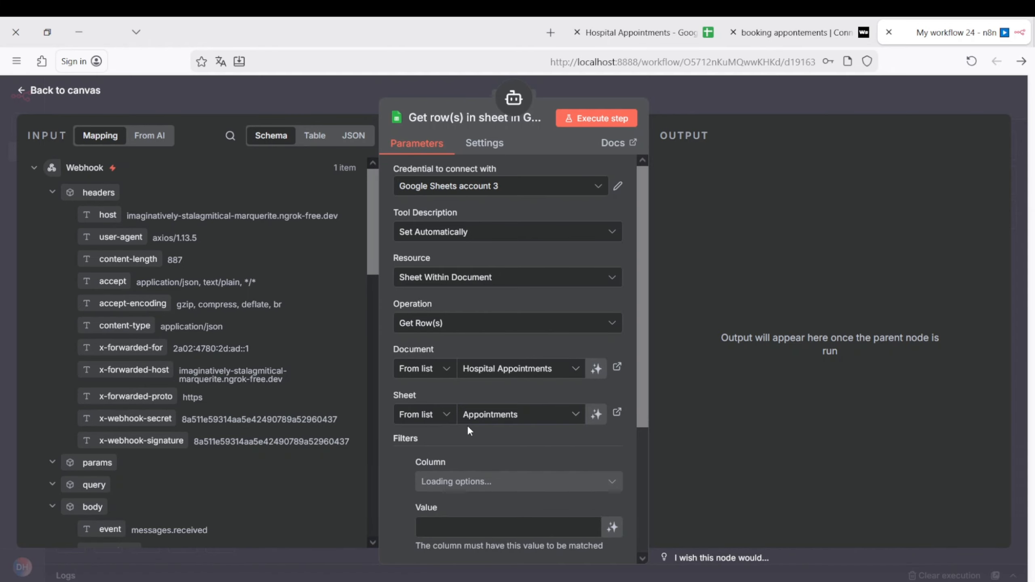
pyautogui.scroll(-2, 469, 424)
pyautogui.click(481, 403)
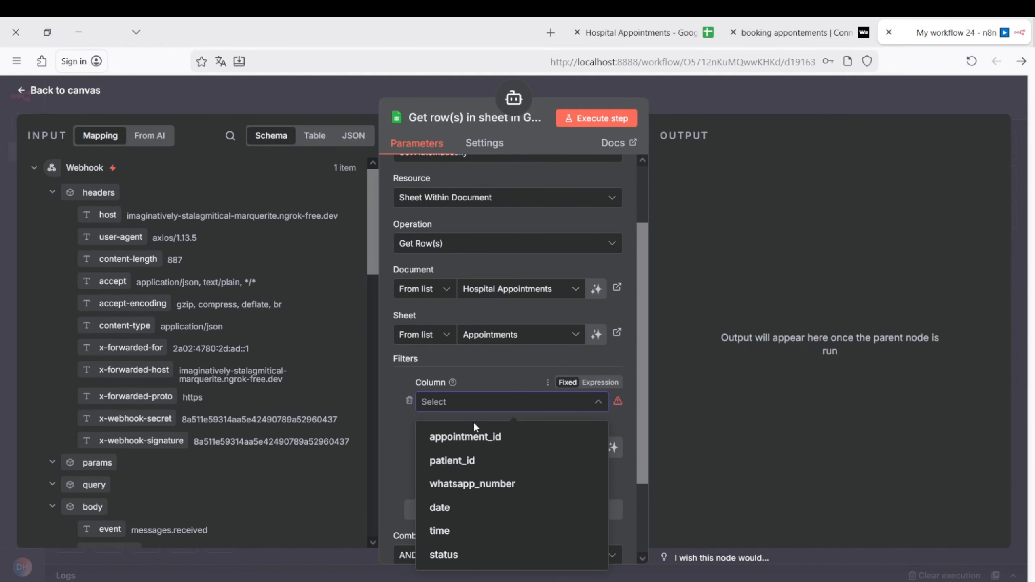
pyautogui.click(463, 485)
pyautogui.scroll(-15, 207, 418)
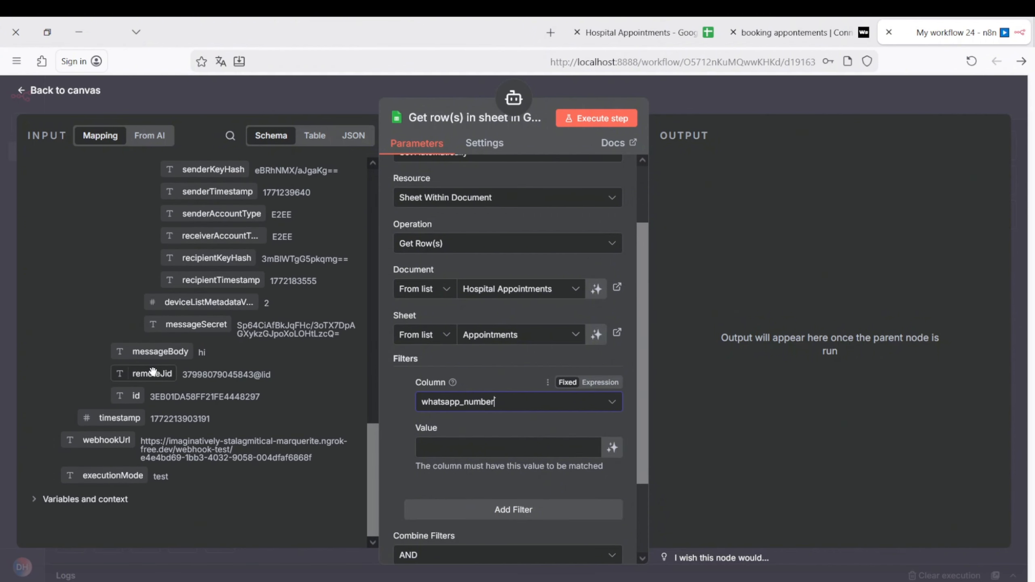
pyautogui.moveTo(152, 374); pyautogui.dragTo(434, 448)
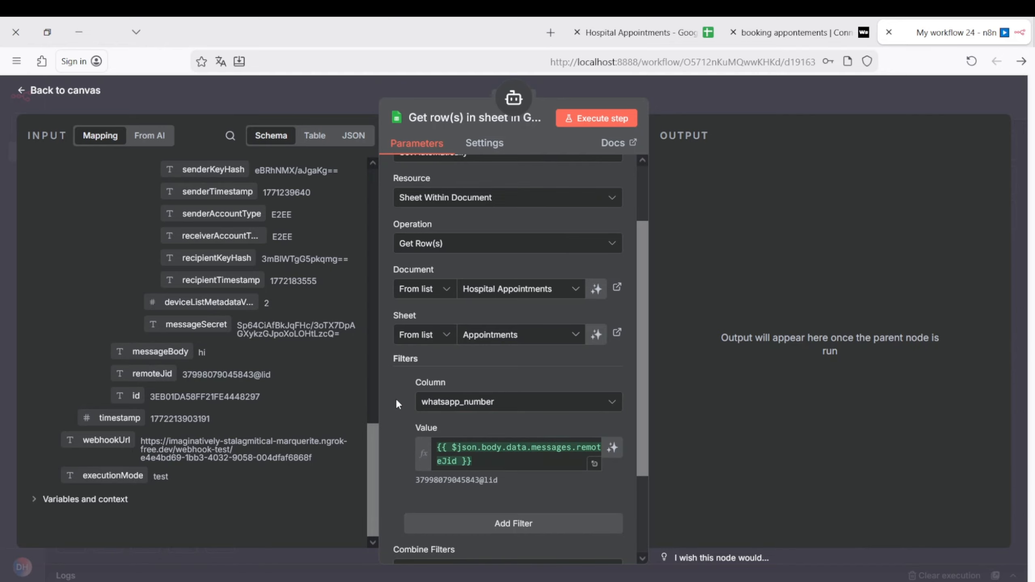
pyautogui.press('Escape')
# Add a Google Sheets Tool to the AI Agent that appends a row to the Appointments sheet of the Hospital Appointments document
pyautogui.click(572, 347)
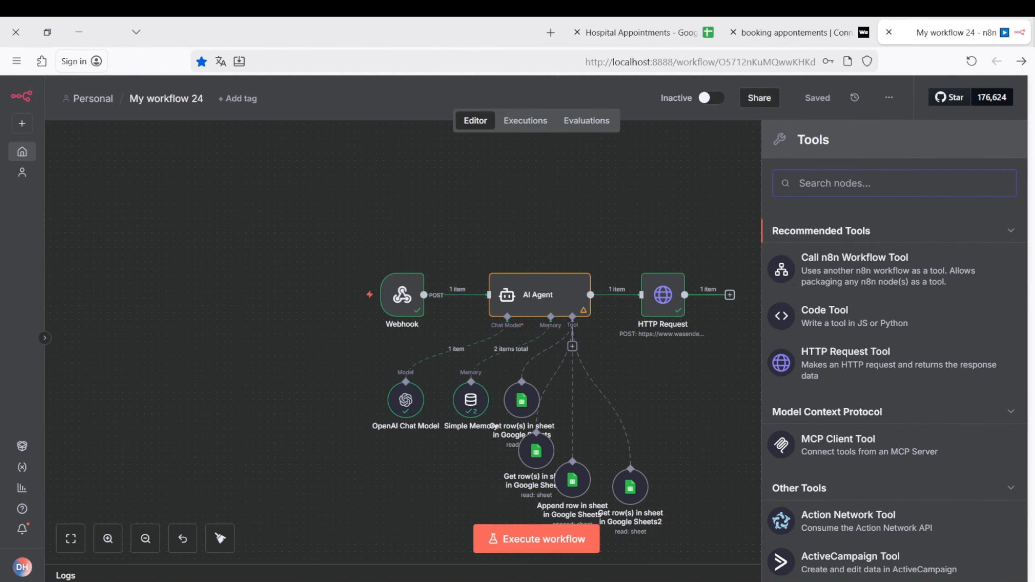
pyautogui.write('g')
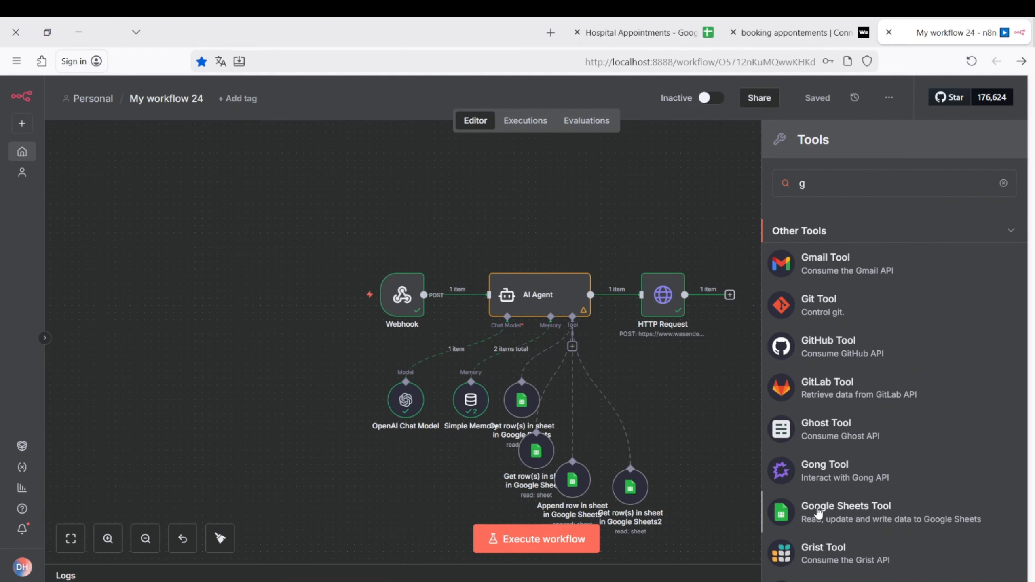
pyautogui.click(818, 513)
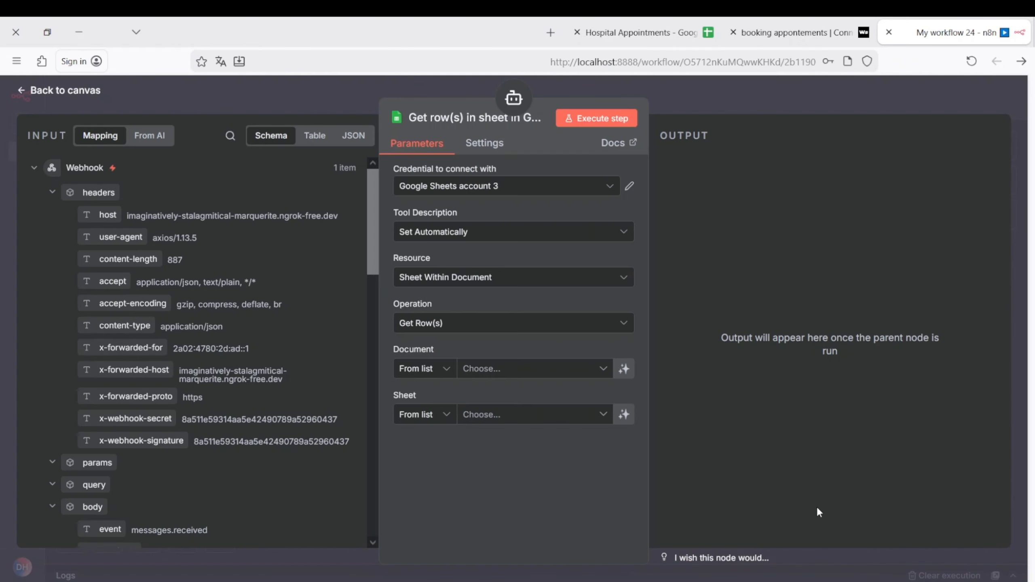
pyautogui.click(492, 325)
pyautogui.scroll(2, 477, 454)
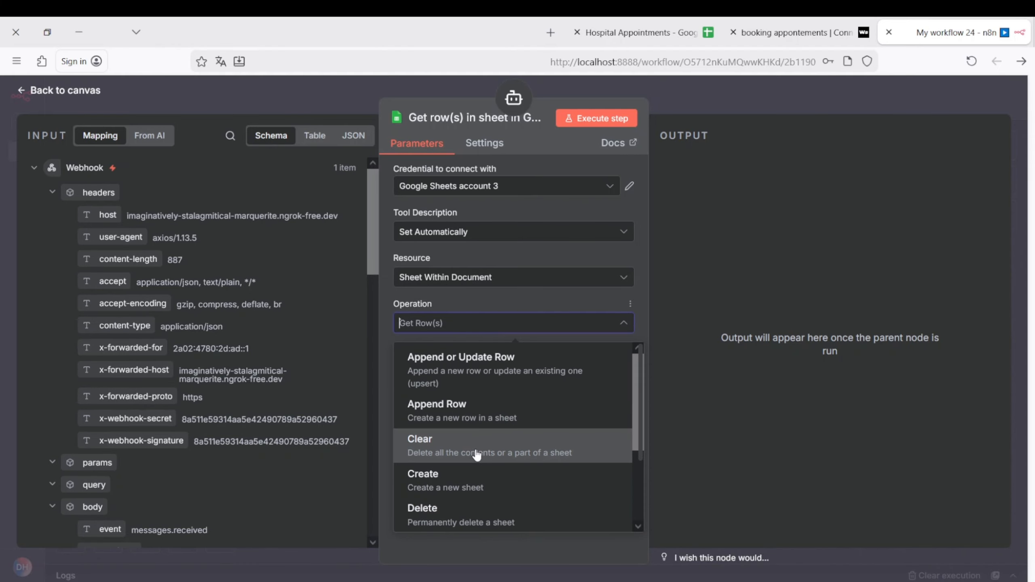
pyautogui.click(474, 413)
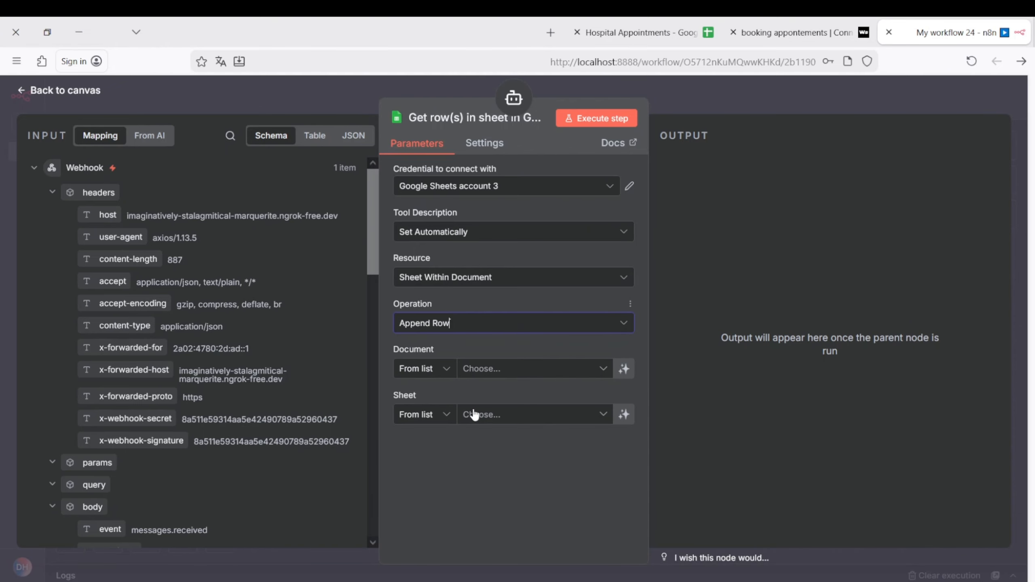
pyautogui.click(493, 372)
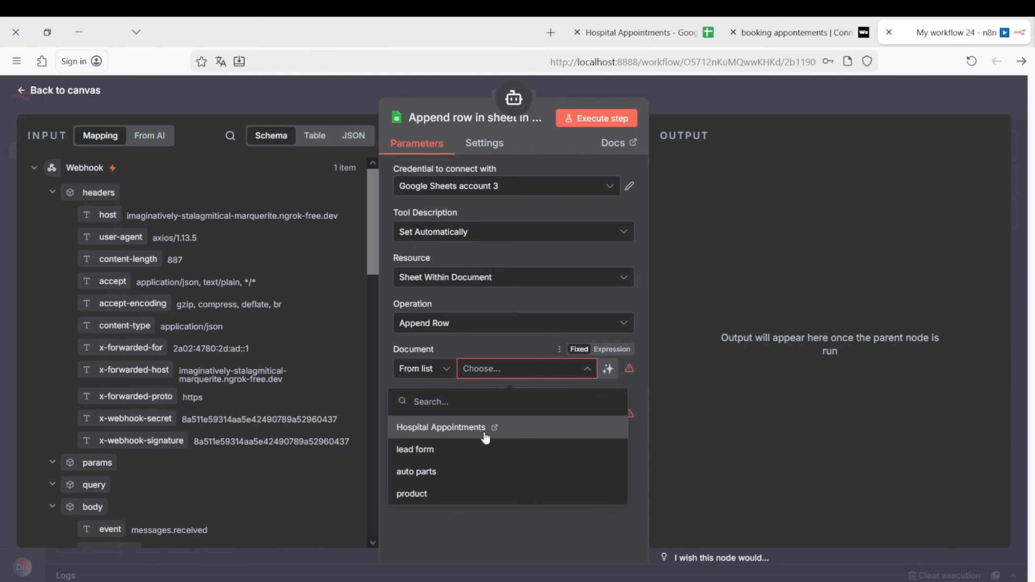
pyautogui.click(487, 428)
pyautogui.click(491, 418)
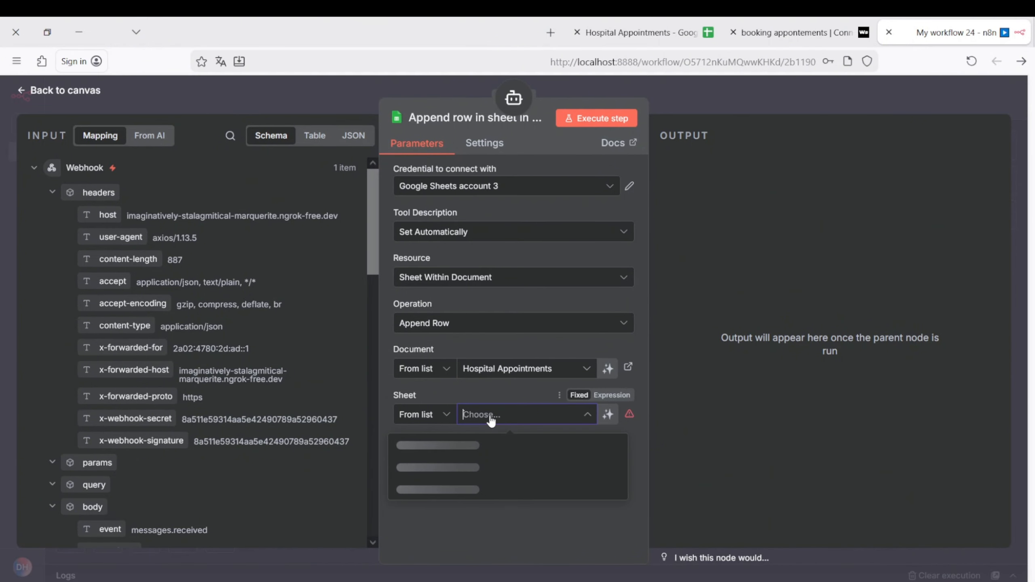
pyautogui.click(449, 468)
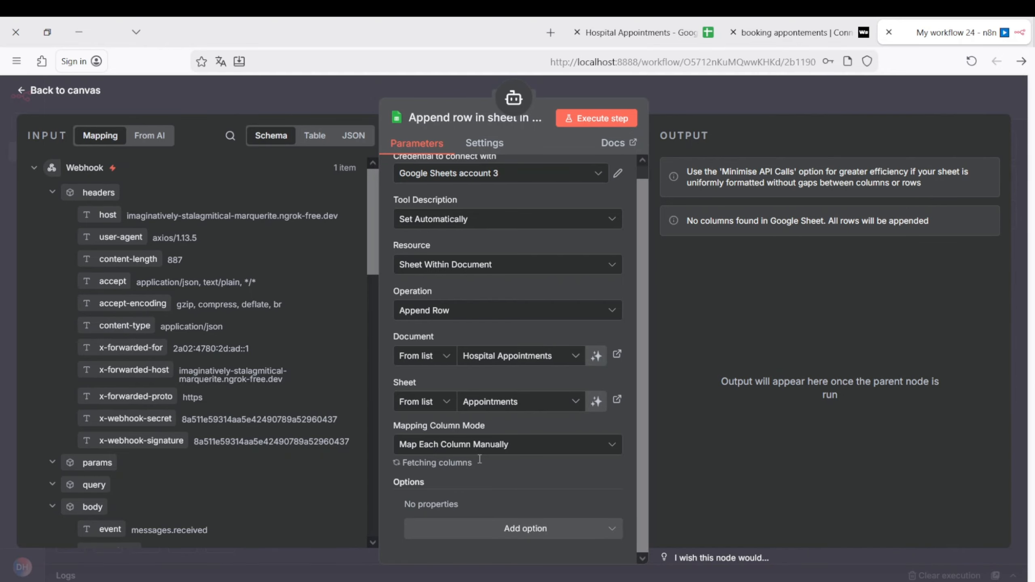
# Set the appointment_id value to the expression {{ $now.toMillis() }}
pyautogui.scroll(-4, 478, 456)
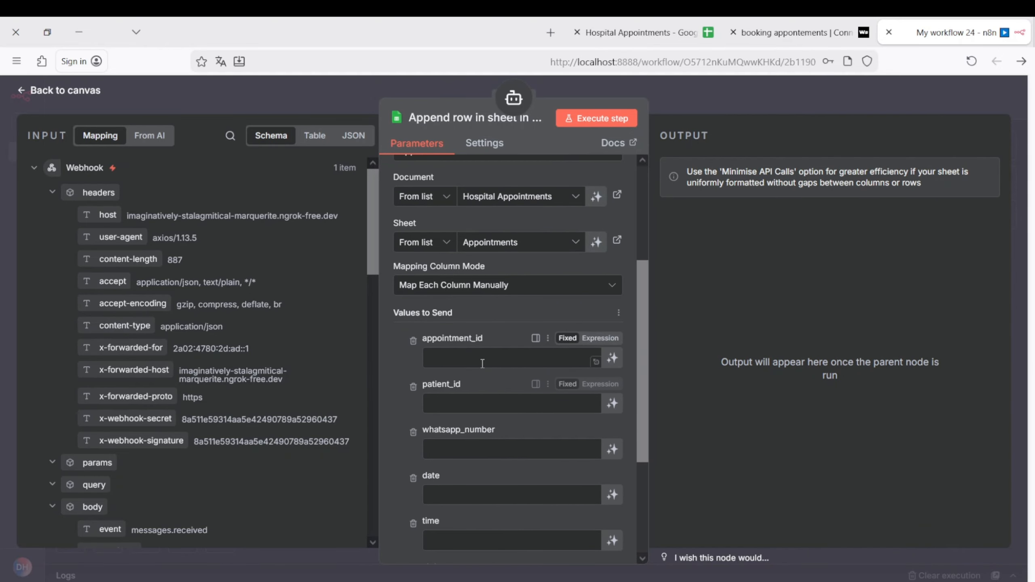
pyautogui.click(482, 361)
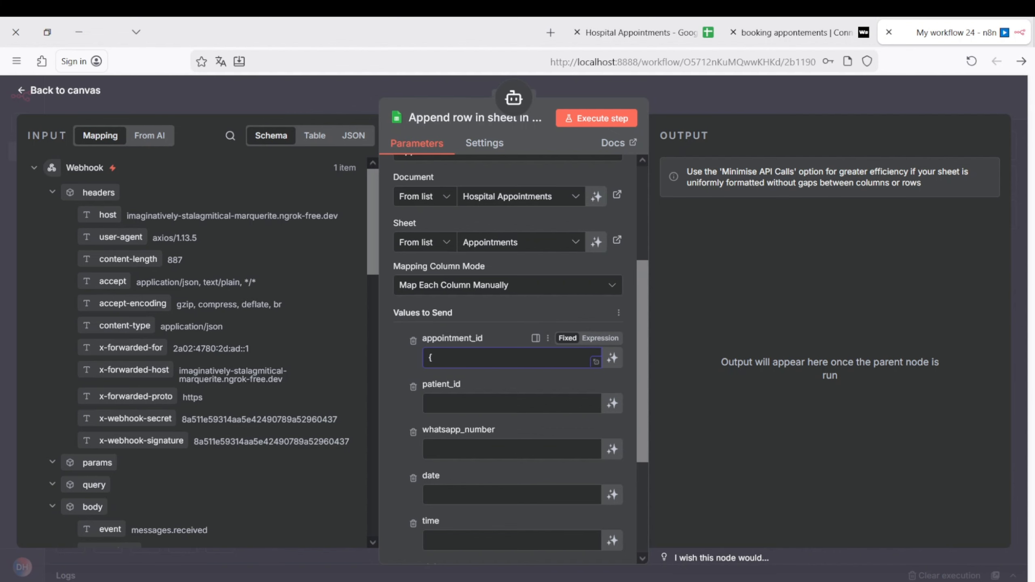
pyautogui.click(600, 338)
pyautogui.write('{{ $now.to')
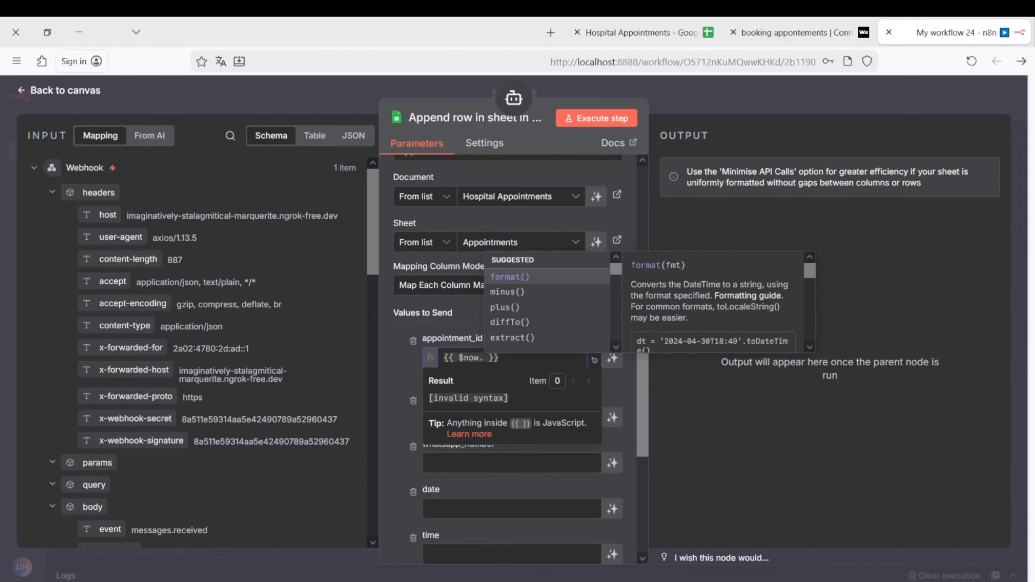
pyautogui.click(526, 301)
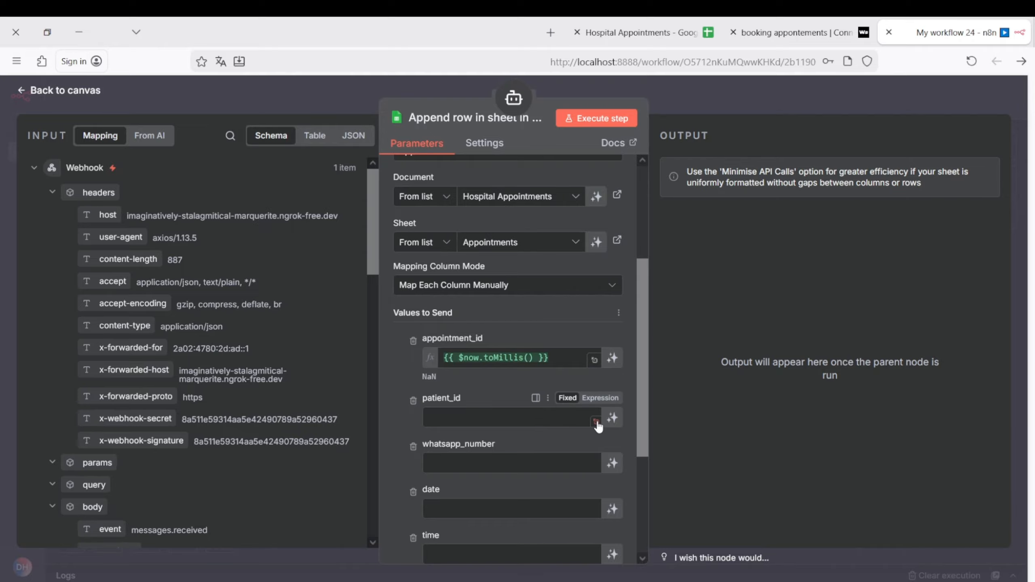
# Let the model define patient_id and map whatsapp_number to the Webhook's messages.remoteJid field
pyautogui.click(611, 417)
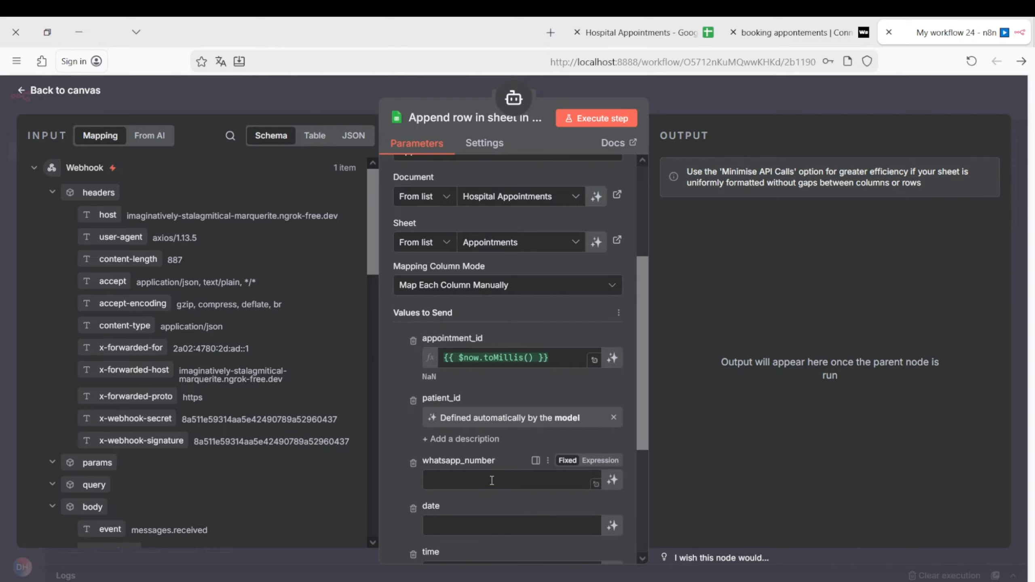
pyautogui.scroll(-10, 285, 457)
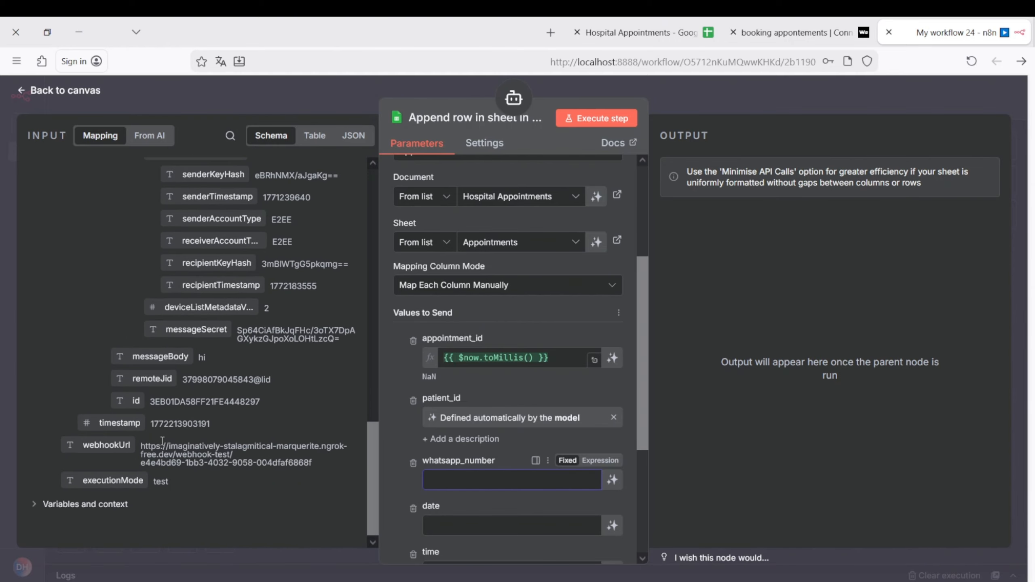
pyautogui.moveTo(148, 380); pyautogui.dragTo(471, 483)
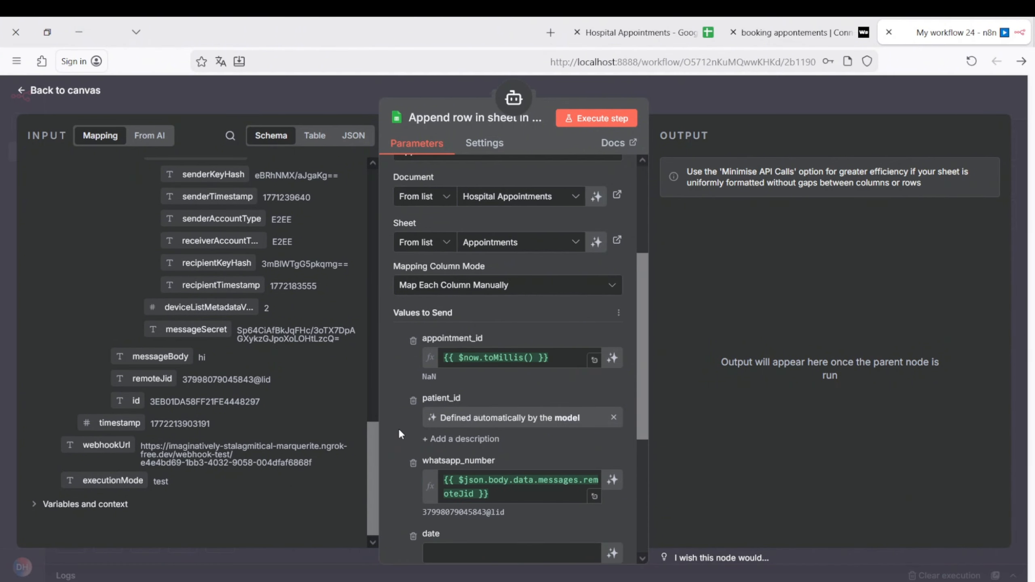
# Let the model define date and time, set status to Confirmed, and place the append node beside the other tools on the canvas
pyautogui.scroll(-5, 399, 423)
pyautogui.click(612, 329)
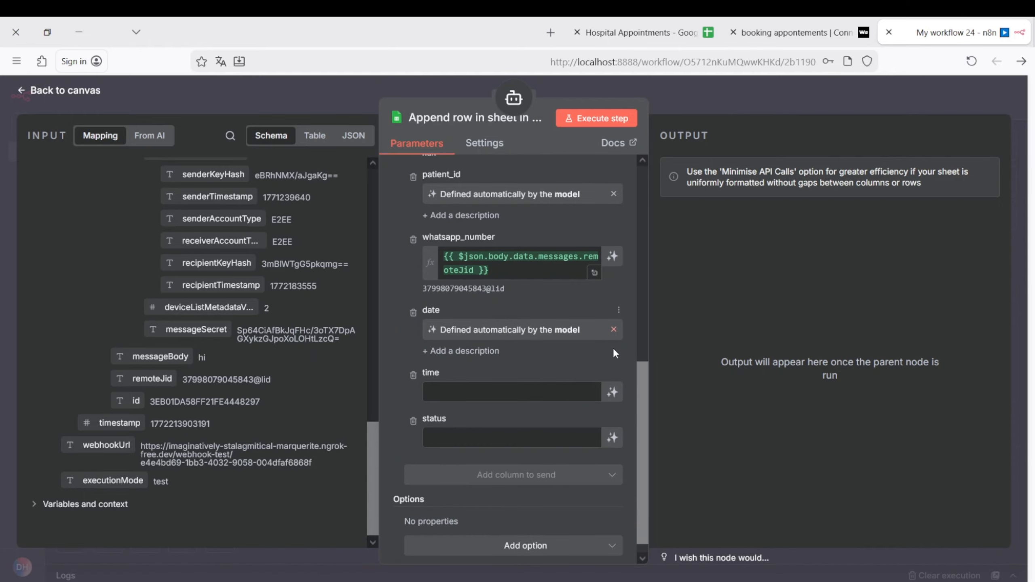
pyautogui.click(612, 392)
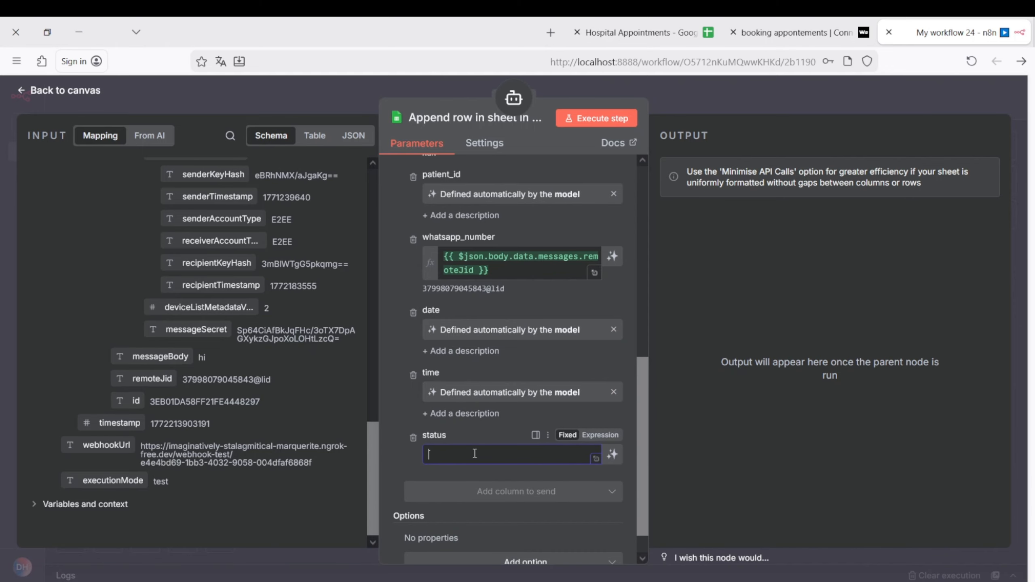
pyautogui.write('Confirmed')
pyautogui.click(63, 92)
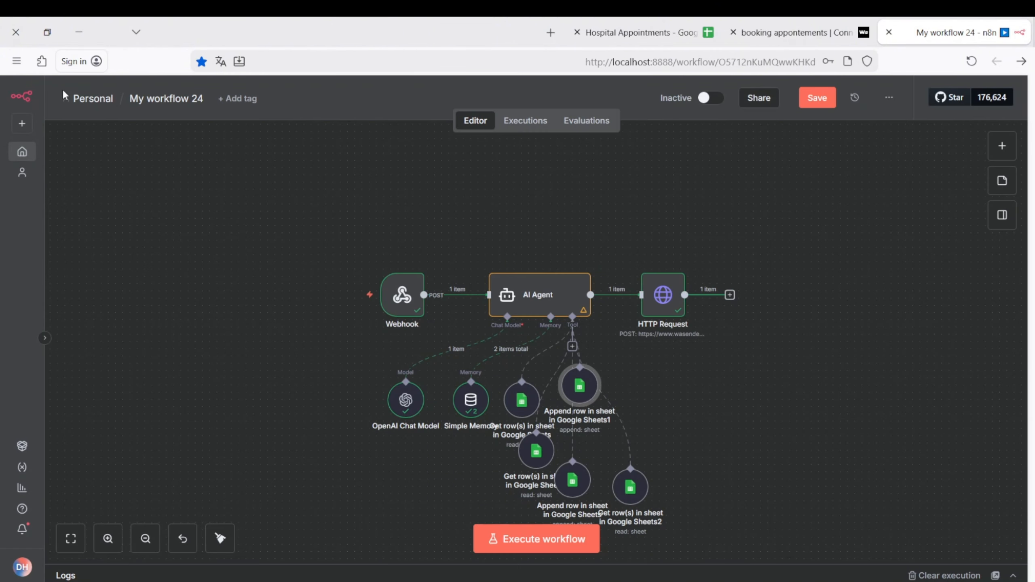
pyautogui.moveTo(585, 388); pyautogui.dragTo(715, 492)
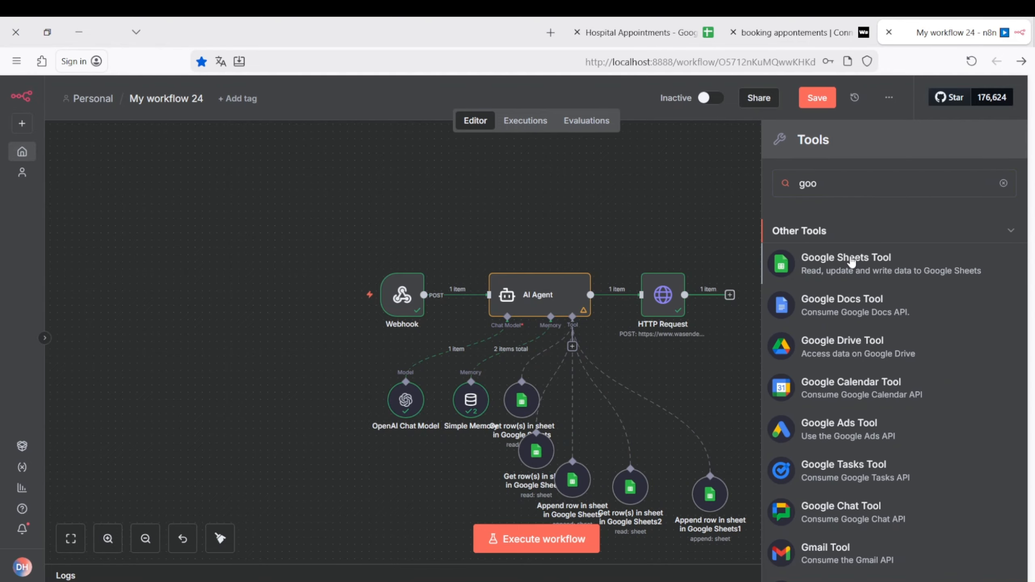
# Add an unfiltered Google Sheets Tool that gets rows from the Hospital Appointments document's Appointments sheet, and place it at the end of the tool row
pyautogui.click(852, 261)
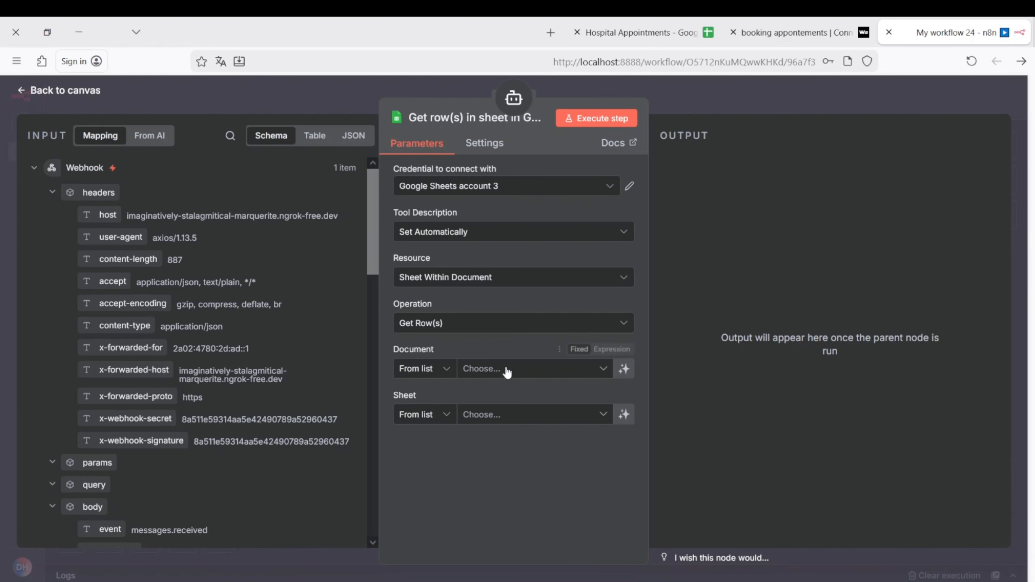
pyautogui.click(474, 371)
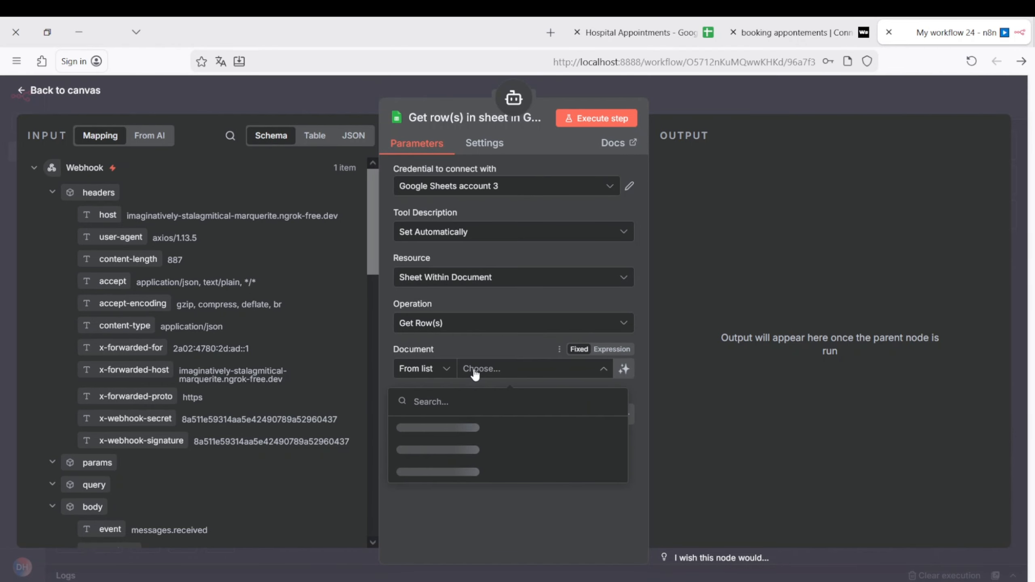
pyautogui.click(454, 433)
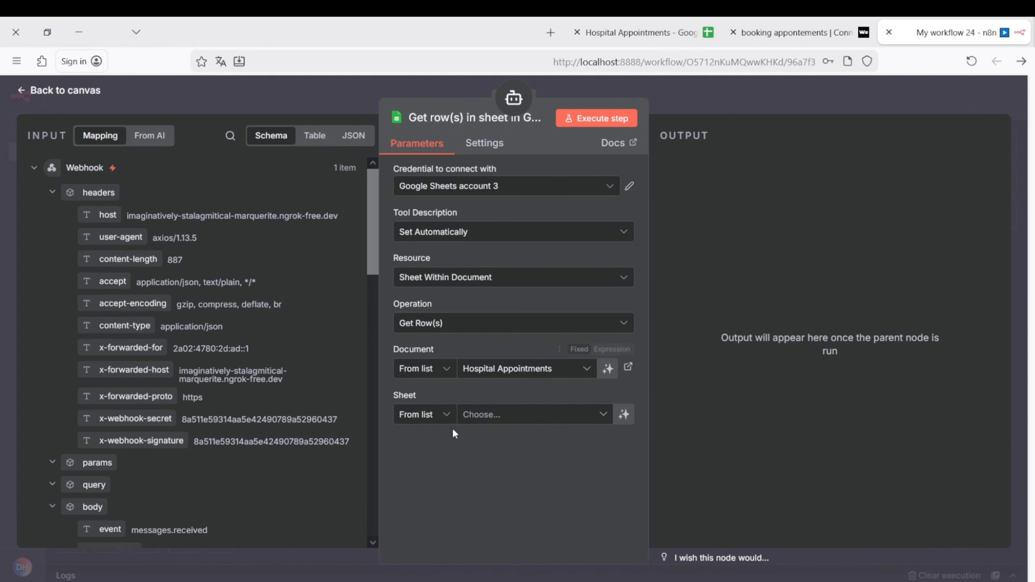
pyautogui.click(474, 421)
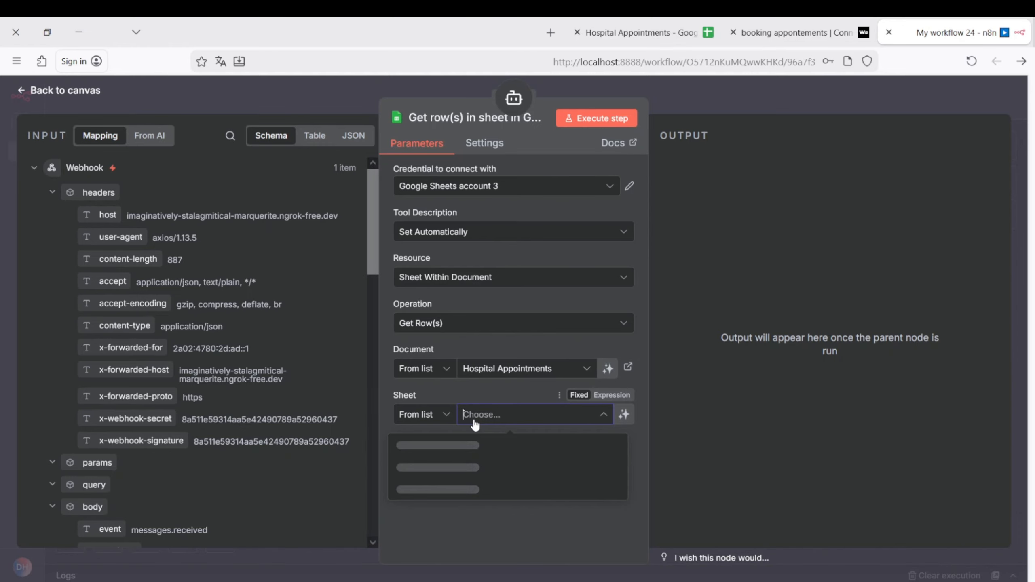
pyautogui.click(442, 468)
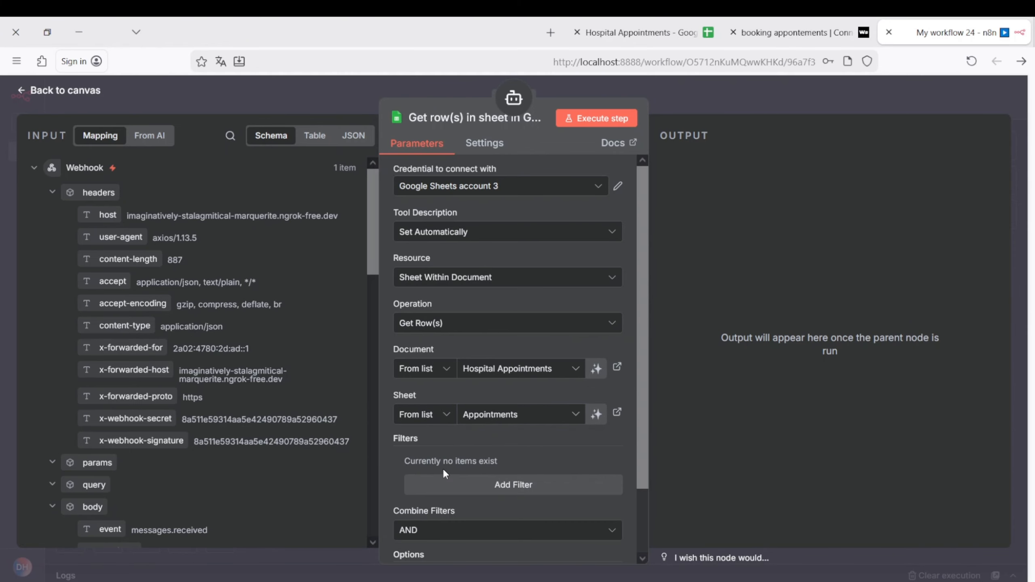
pyautogui.click(57, 90)
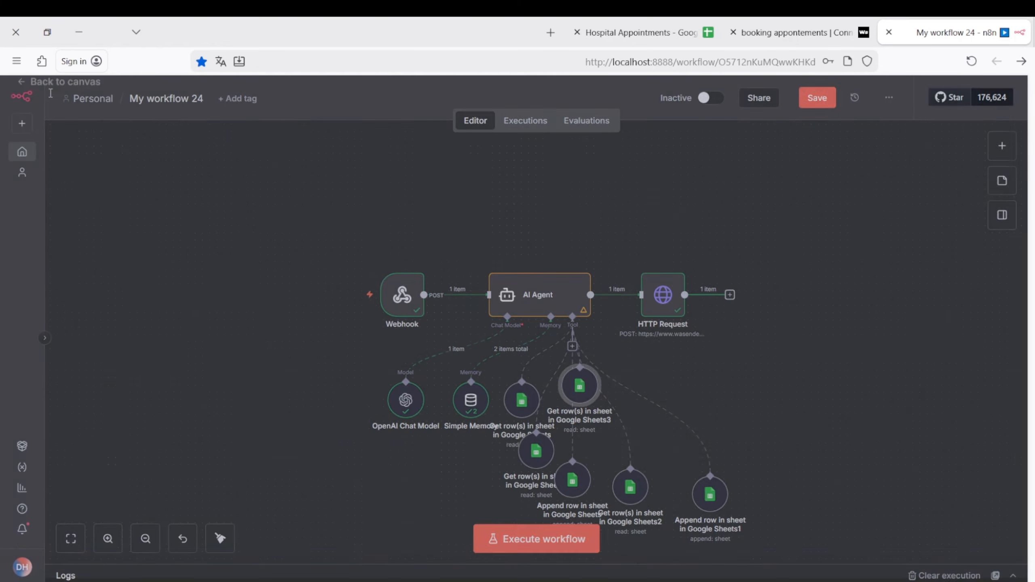
pyautogui.moveTo(581, 392); pyautogui.dragTo(769, 495)
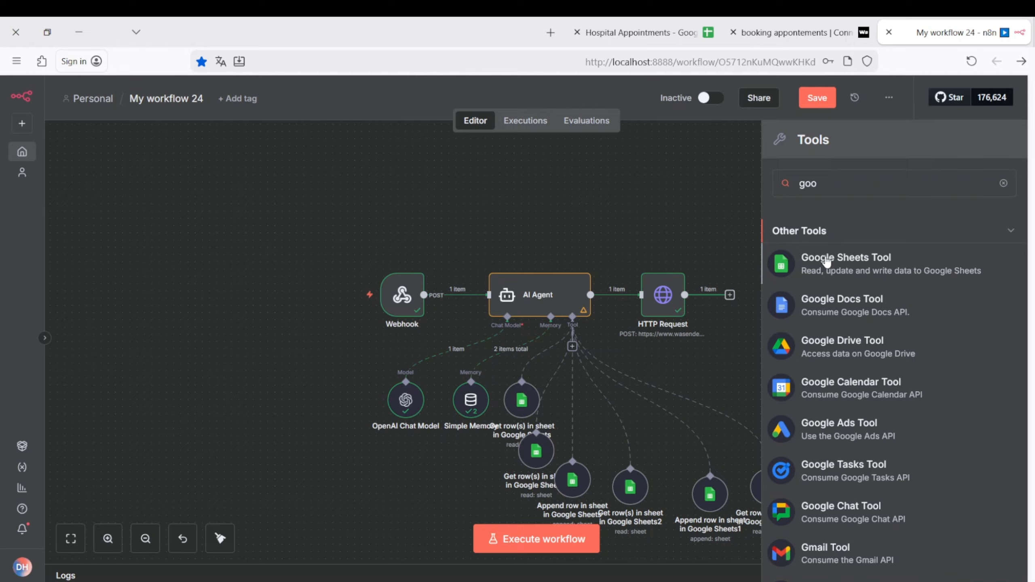
# Add a Google Sheets Tool that updates a row in the Appointments sheet of the Hospital Appointments document
pyautogui.click(826, 262)
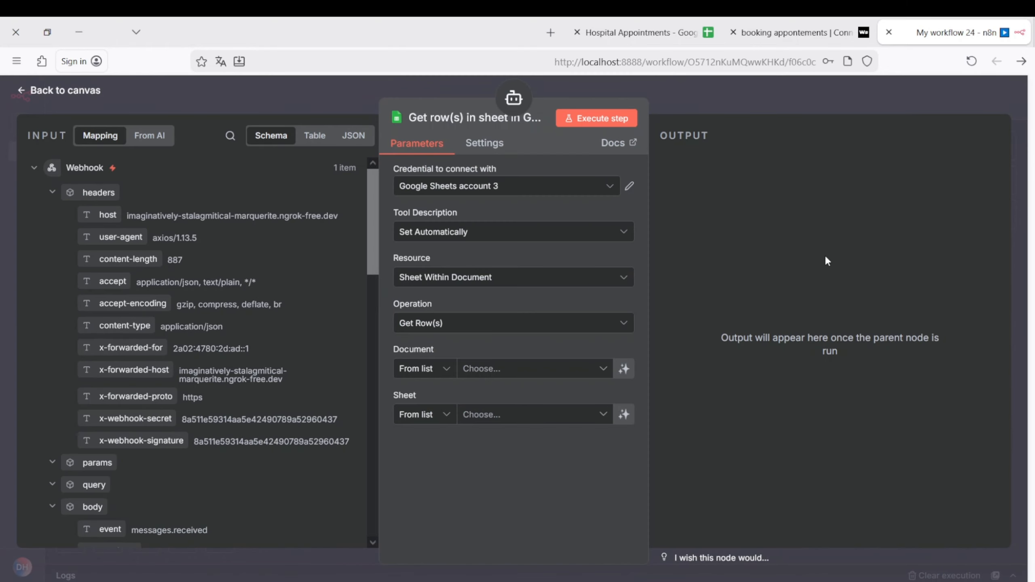
pyautogui.click(456, 324)
pyautogui.scroll(-3, 463, 424)
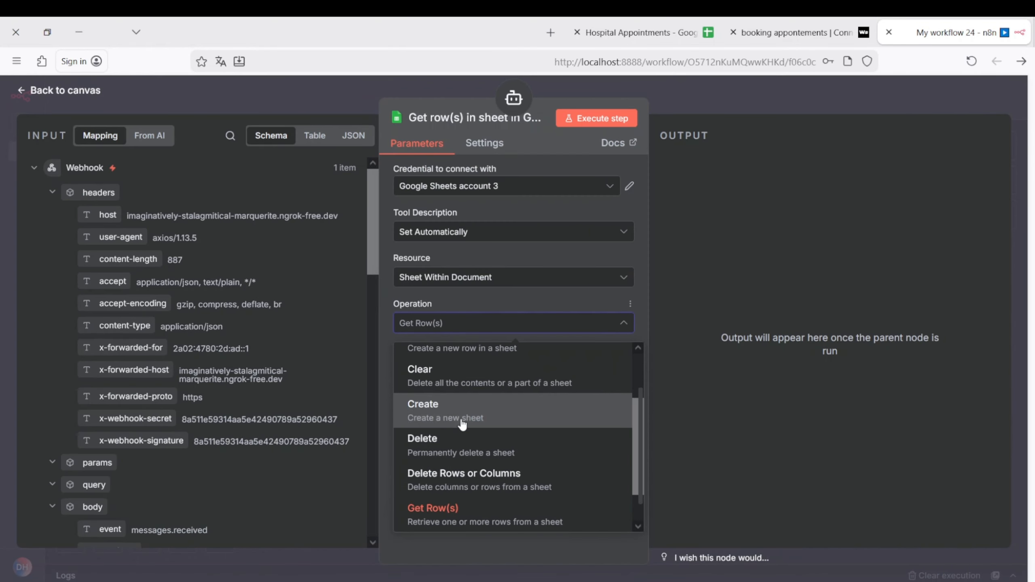
pyautogui.click(431, 511)
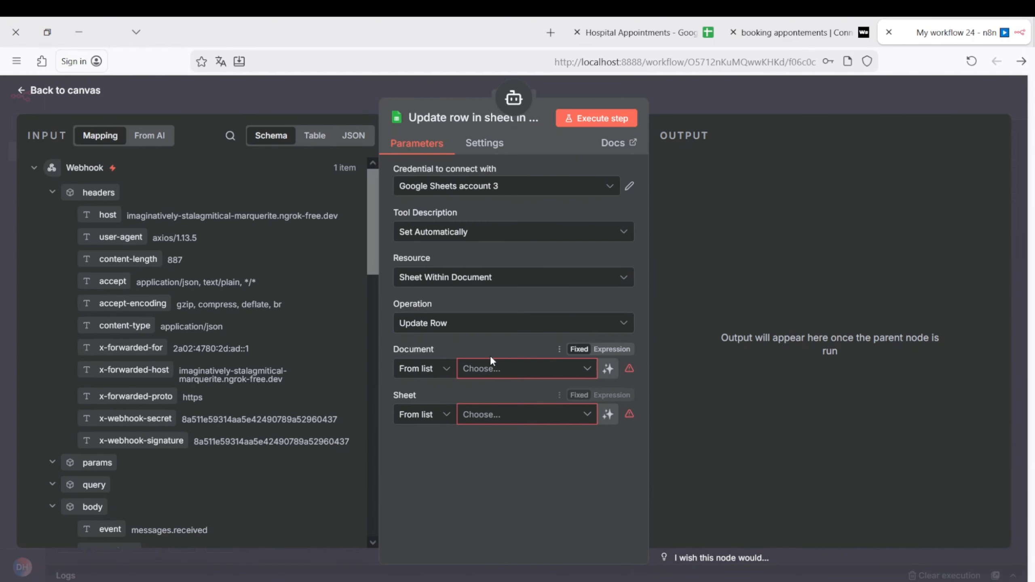
pyautogui.click(491, 369)
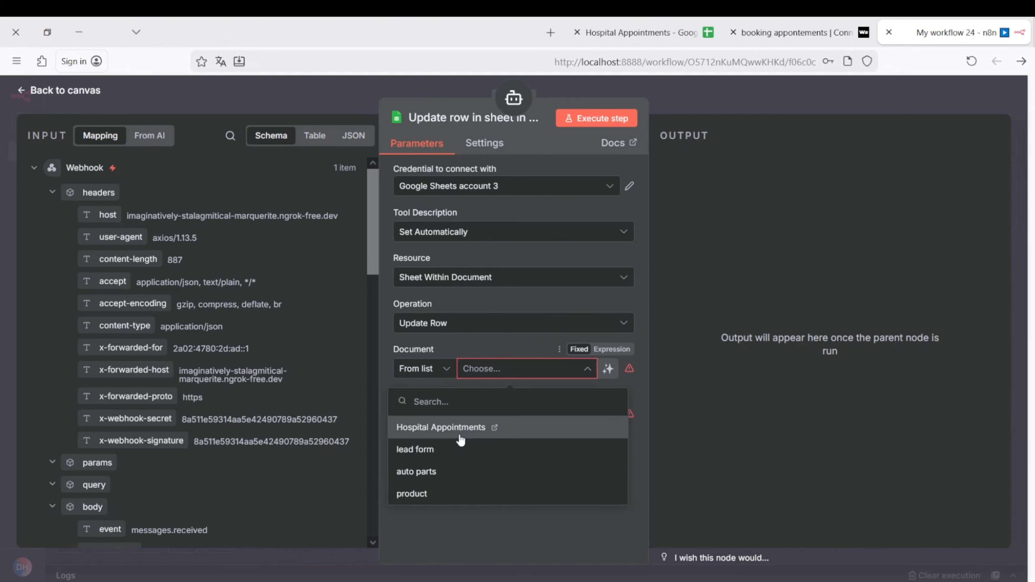
pyautogui.click(459, 431)
pyautogui.click(475, 416)
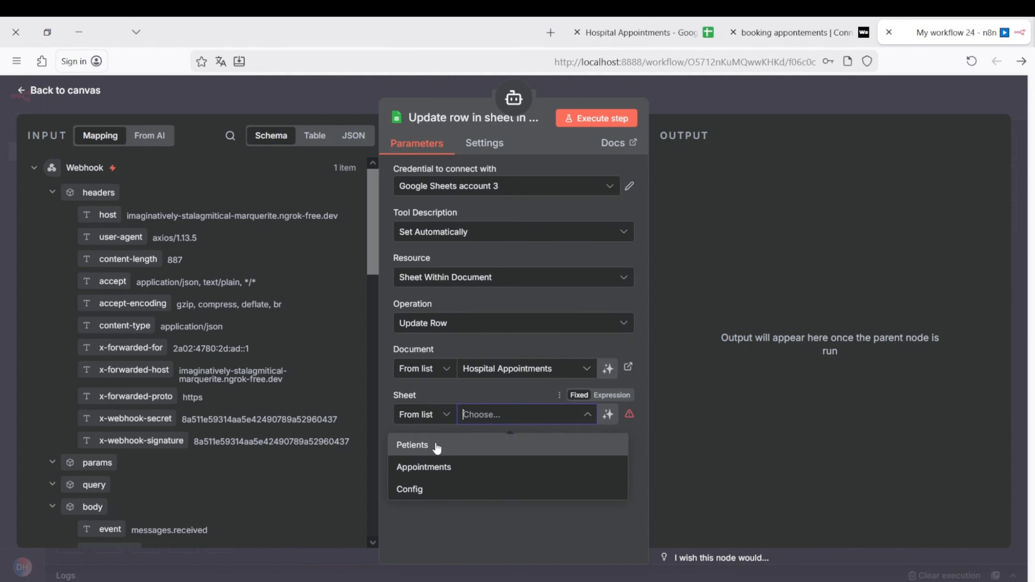
pyautogui.click(416, 467)
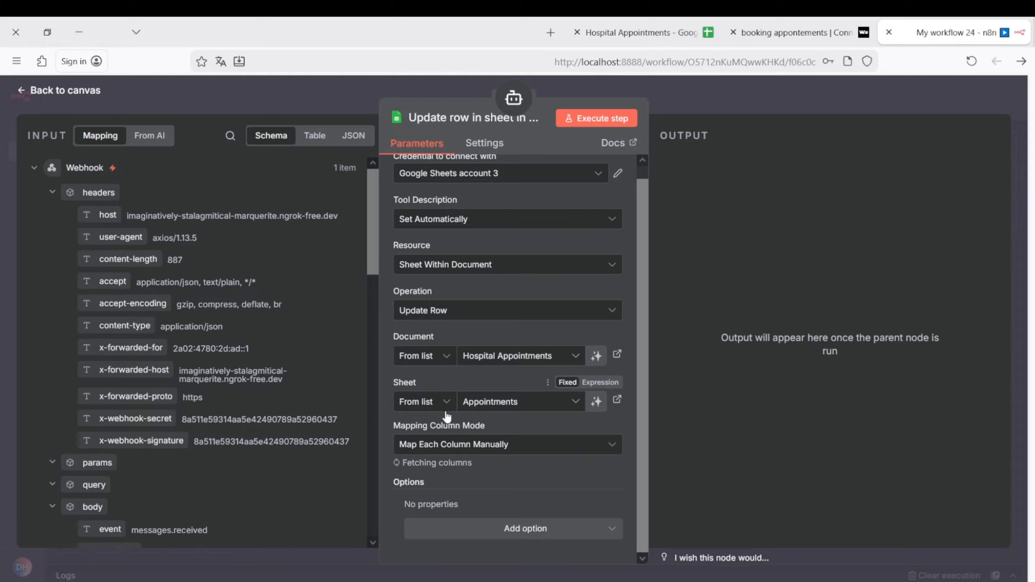
# Match the rows to update on the appointment_id column and let the model define the appointment_id value
pyautogui.scroll(-4, 445, 398)
pyautogui.click(451, 329)
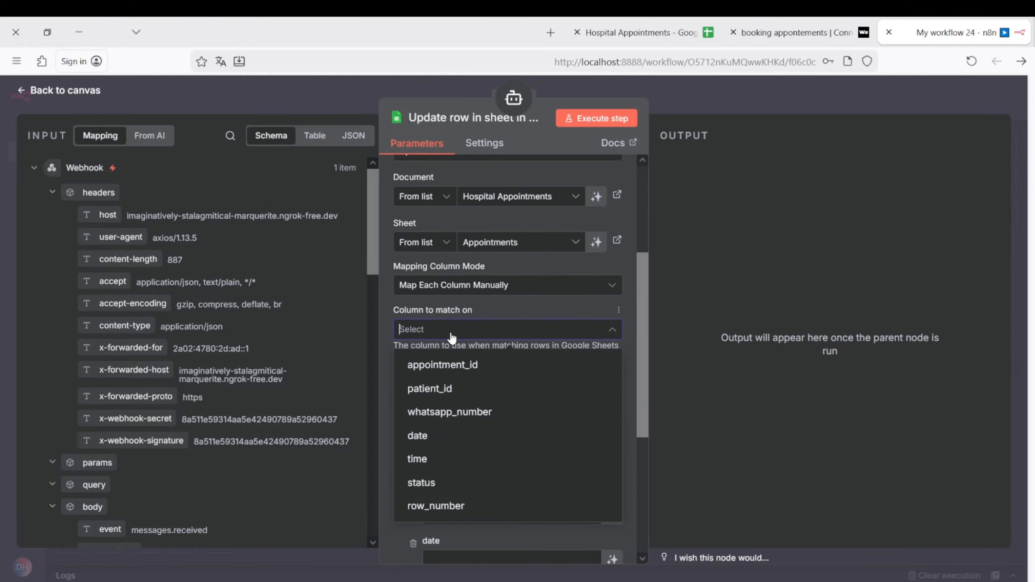
pyautogui.click(448, 364)
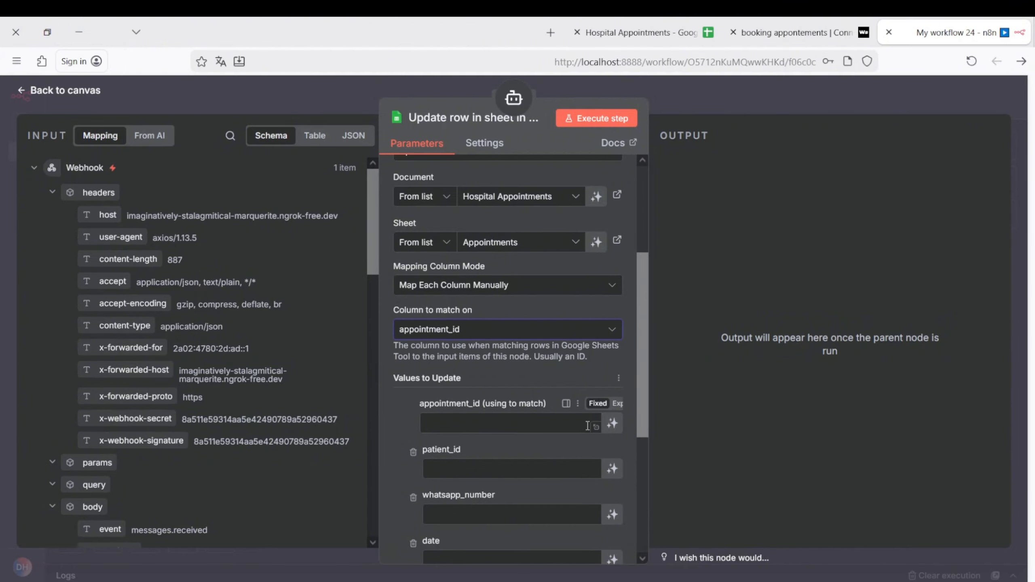
pyautogui.click(612, 424)
pyautogui.scroll(-2, 535, 389)
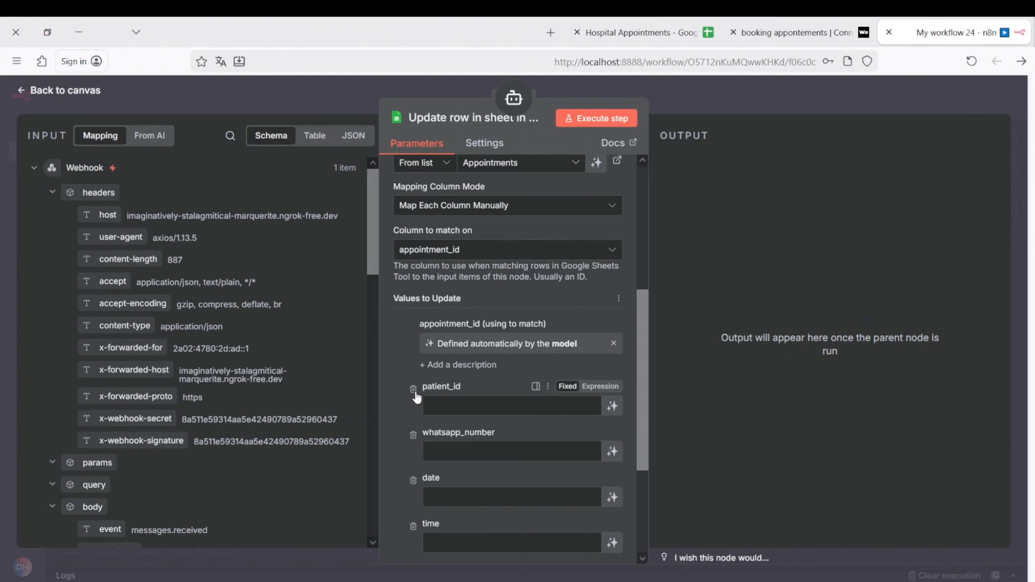
# Remove the patient_id, whatsapp_number and status columns from the values to update, and let the model define date and time
pyautogui.click(414, 389)
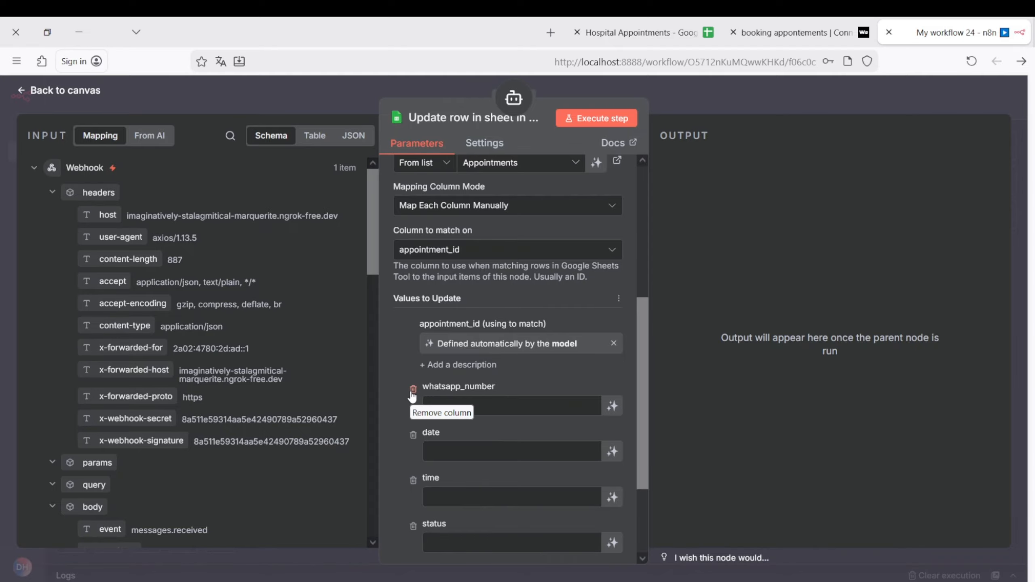
pyautogui.click(413, 390)
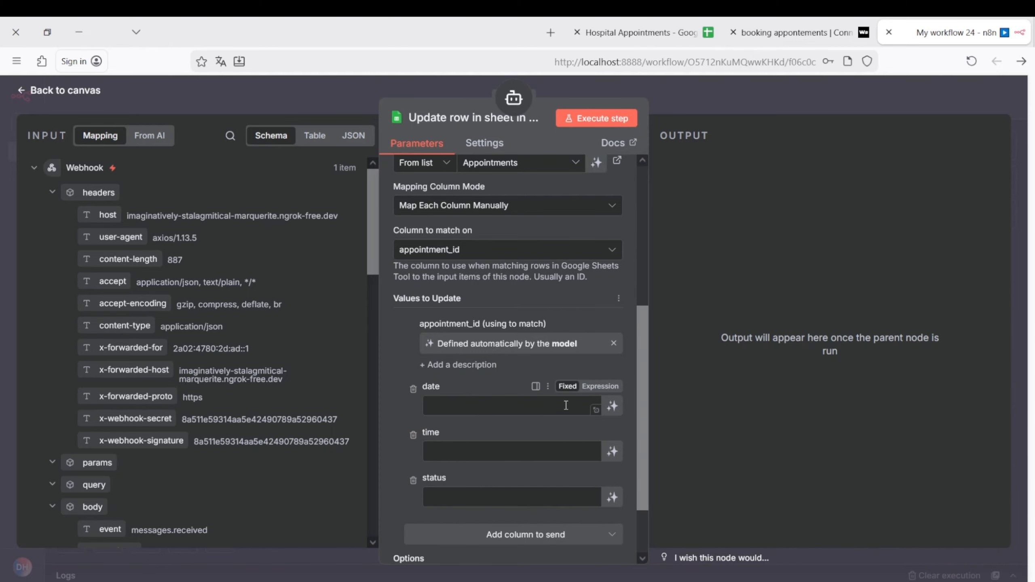
pyautogui.click(612, 406)
pyautogui.click(612, 467)
pyautogui.scroll(-3, 508, 435)
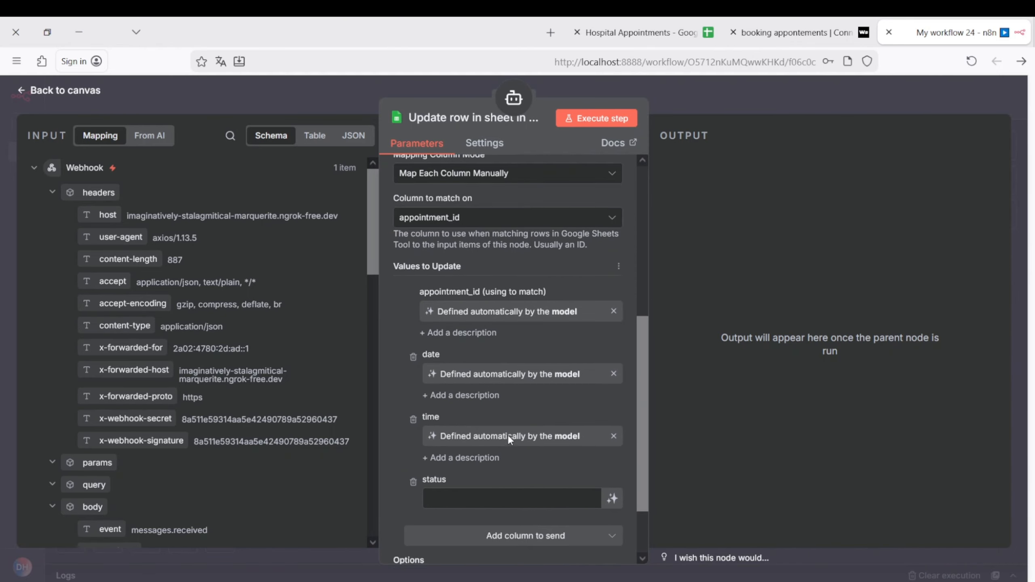
pyautogui.click(412, 405)
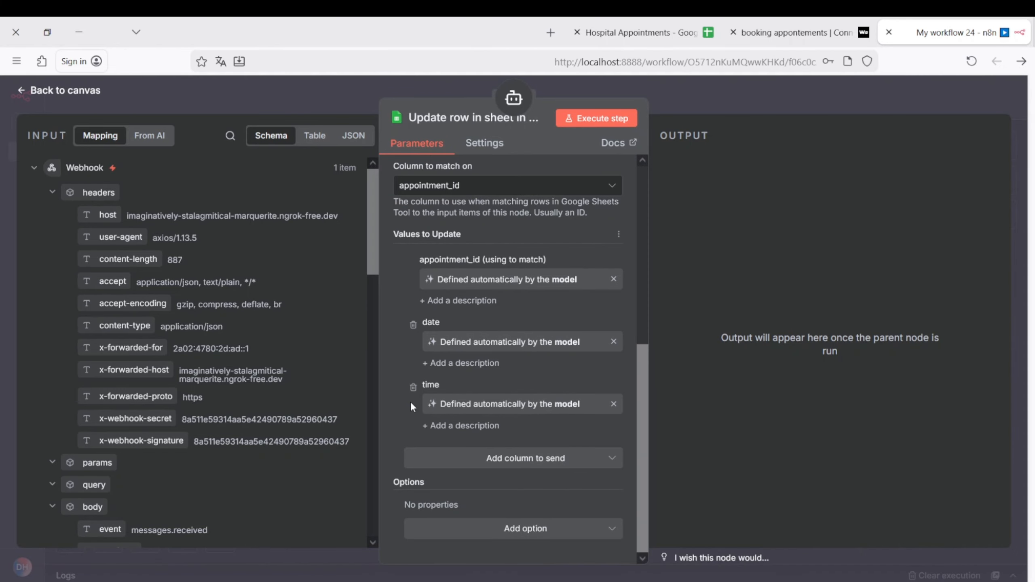
pyautogui.click(68, 96)
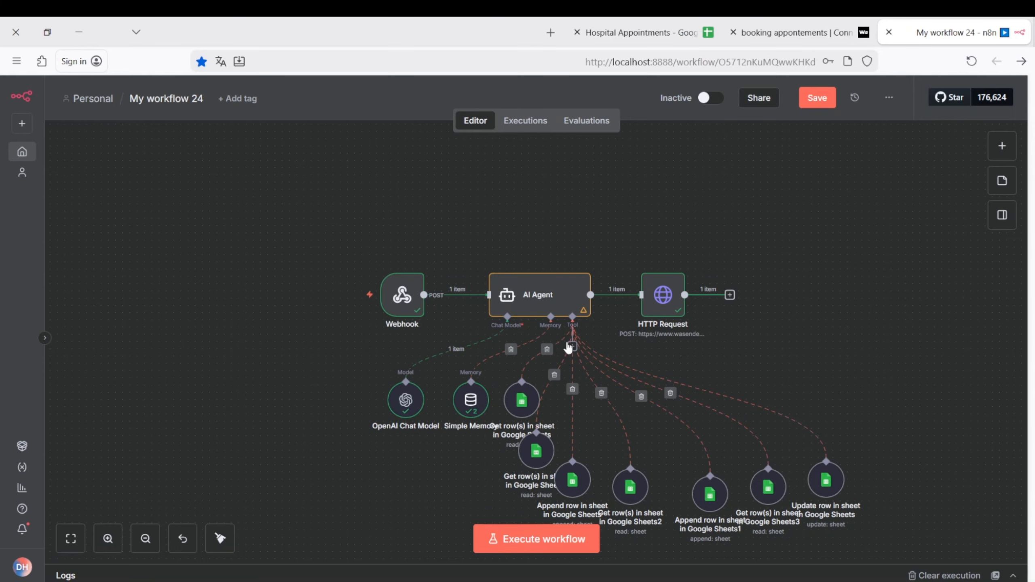
# Add another Google Sheets Tool that updates a row in the Appointments sheet of the Hospital Appointments document
pyautogui.click(572, 346)
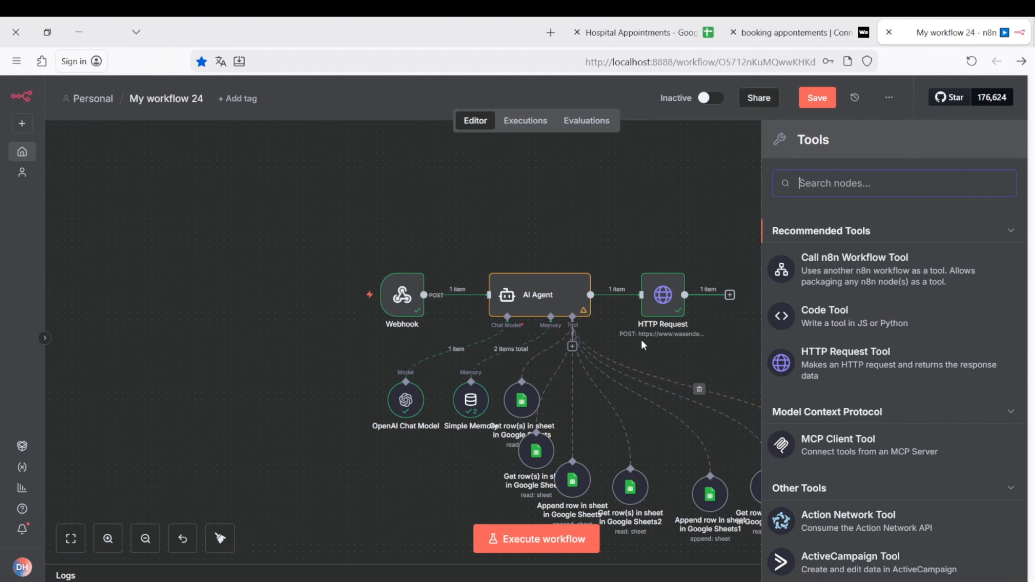
pyautogui.write('g')
pyautogui.click(823, 510)
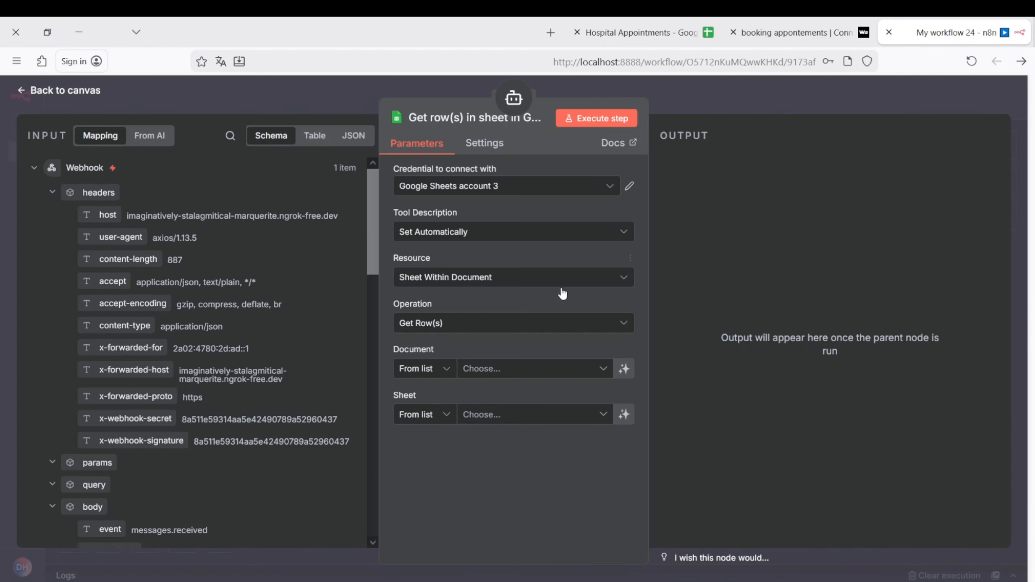
pyautogui.click(449, 325)
pyautogui.scroll(-3, 469, 469)
pyautogui.click(443, 505)
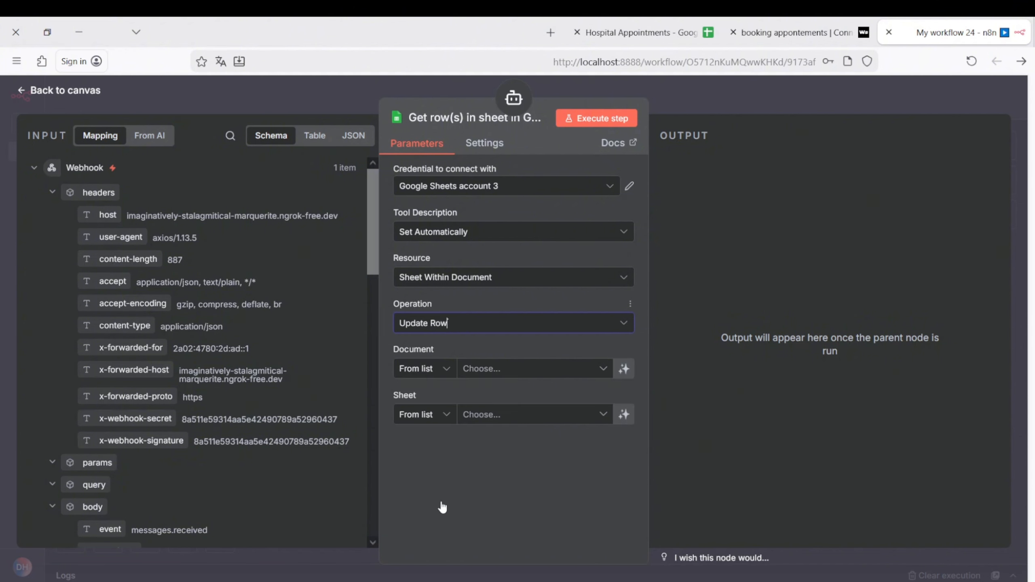
pyautogui.click(477, 369)
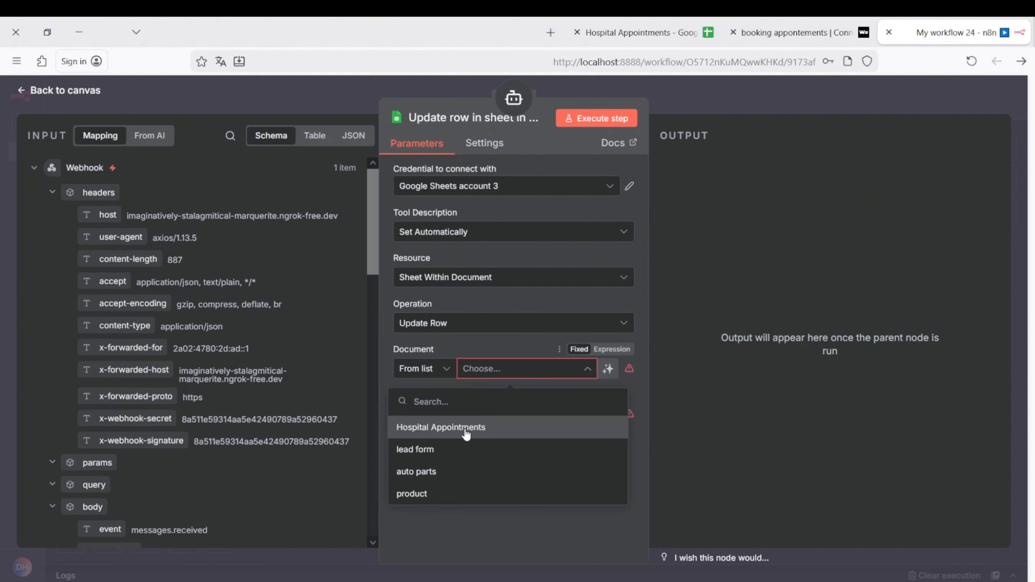
pyautogui.click(467, 428)
pyautogui.click(467, 416)
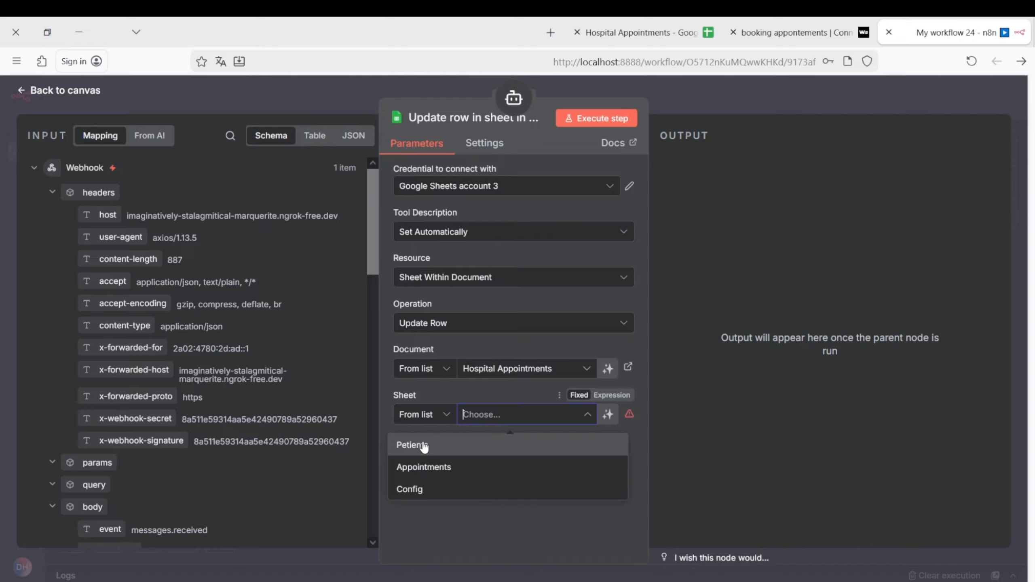
pyautogui.click(409, 466)
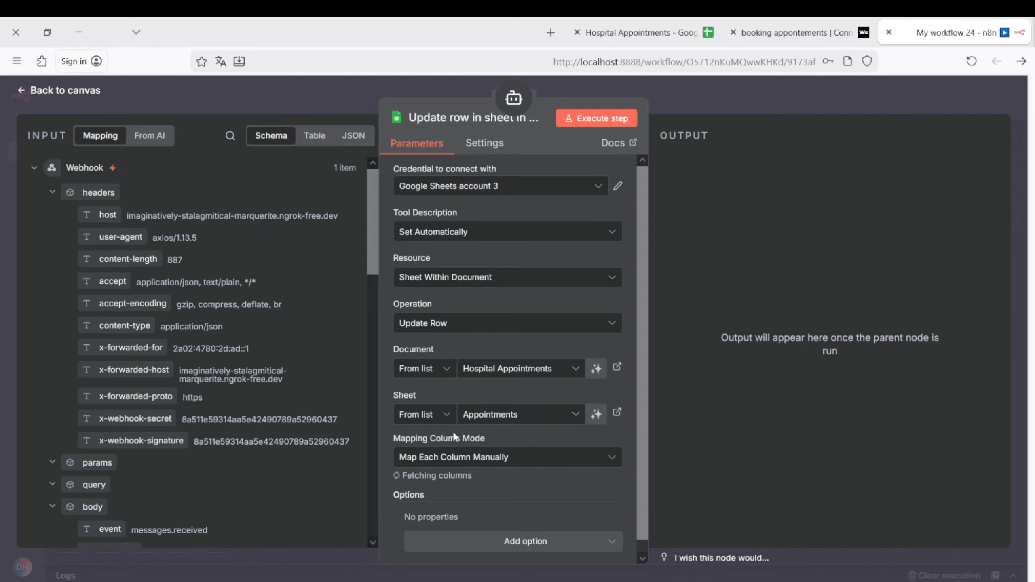
# Match this tool's rows on the appointment_id column and let the model define the appointment_id value
pyautogui.scroll(-4, 455, 436)
pyautogui.click(455, 344)
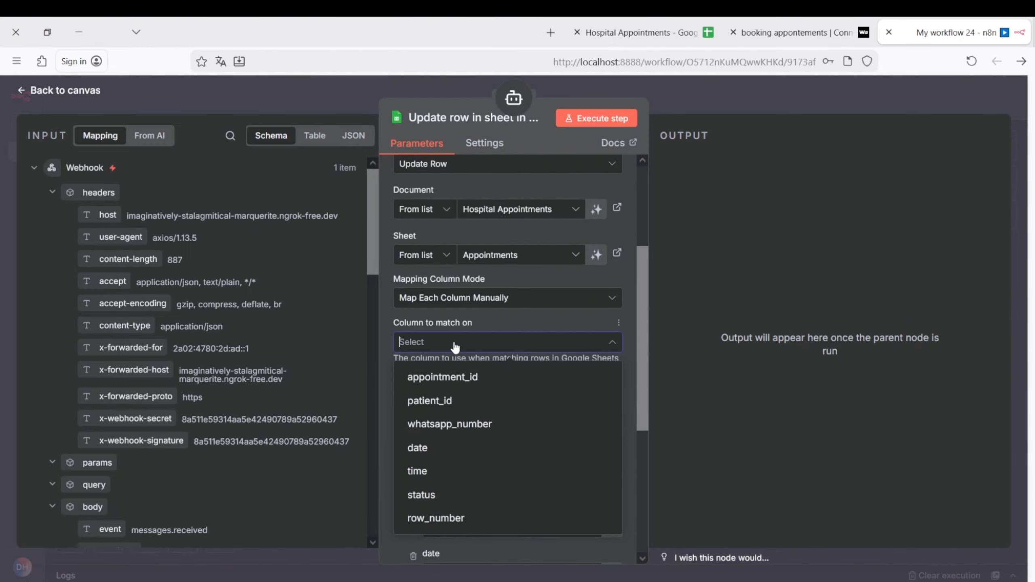
pyautogui.click(453, 377)
pyautogui.scroll(-3, 604, 347)
pyautogui.click(613, 339)
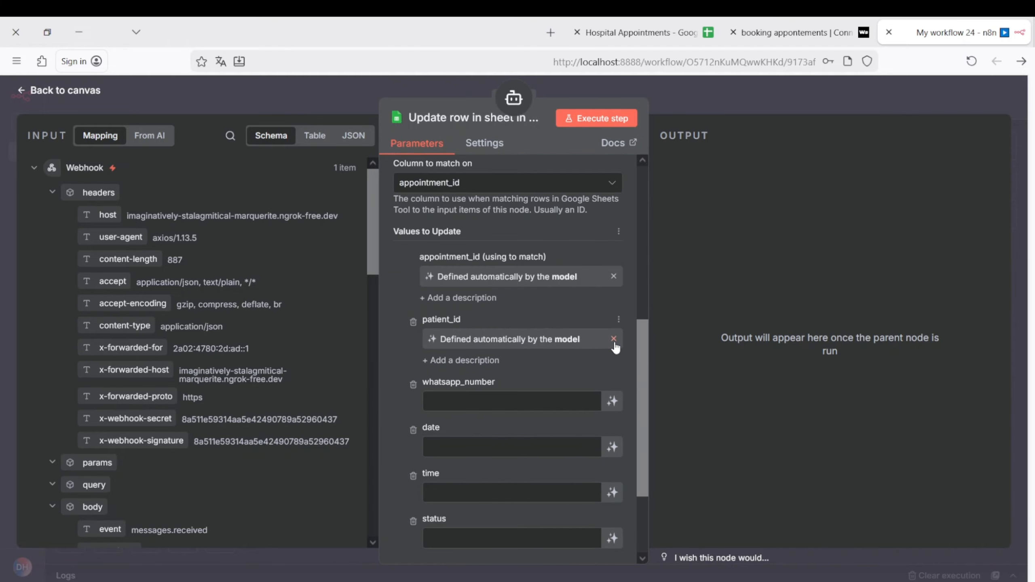
# Remove the patient_id, whatsapp_number, date and time columns from the second update tool and set status to Cancel
pyautogui.click(613, 408)
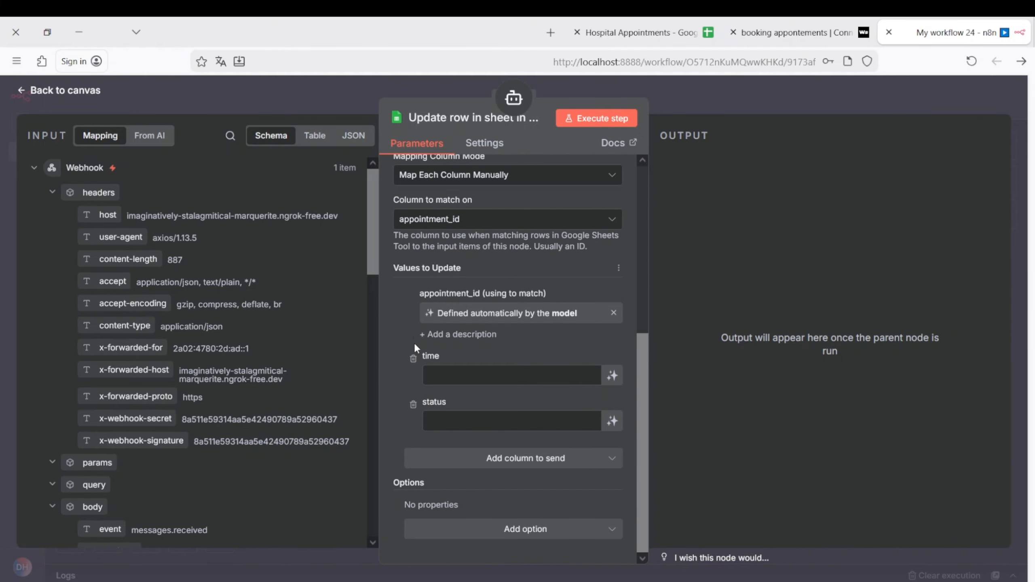
pyautogui.click(412, 354)
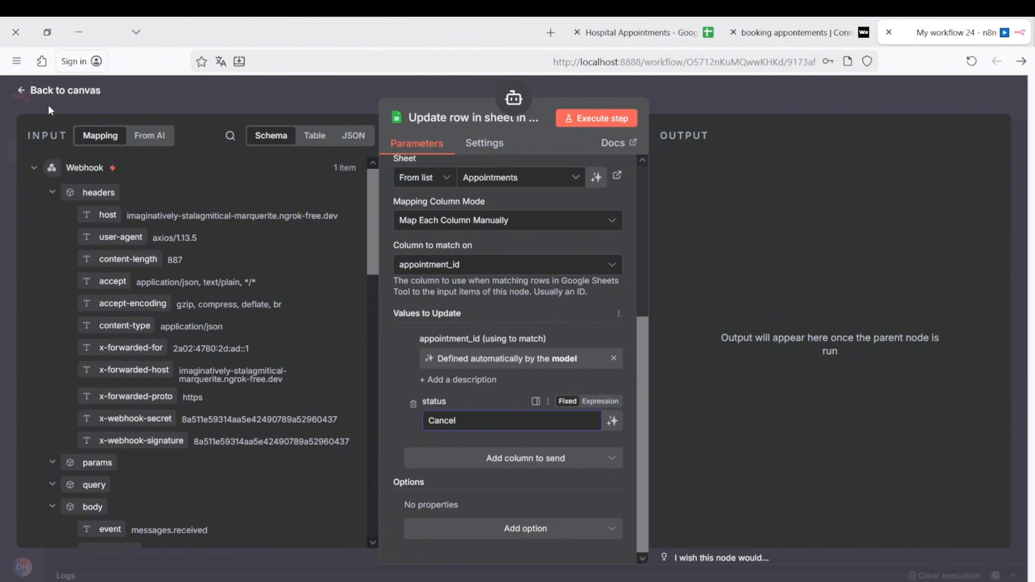
pyautogui.click(61, 90)
# Add a Date & Time Tool to the AI Agent
pyautogui.click(573, 347)
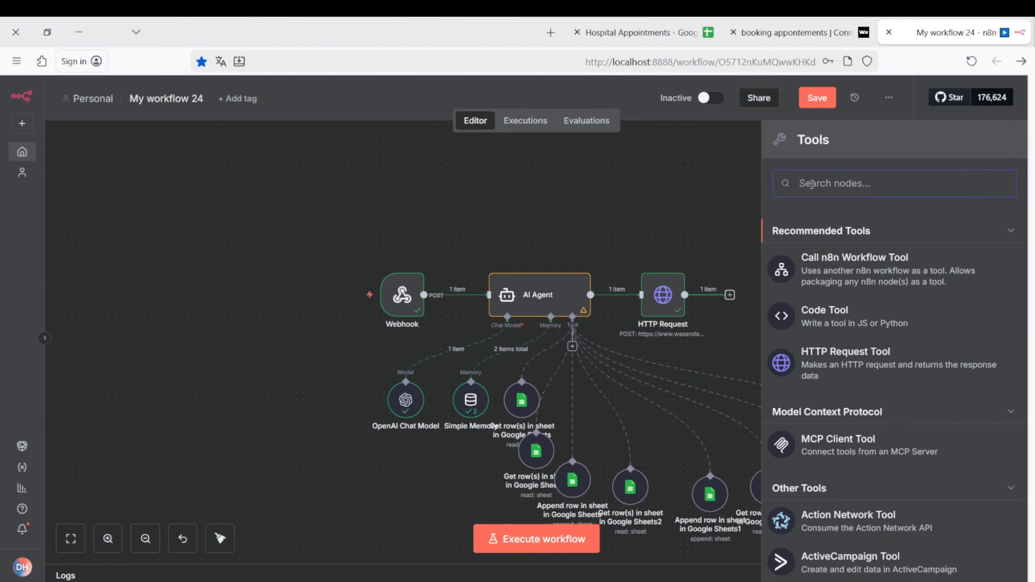
pyautogui.write('d')
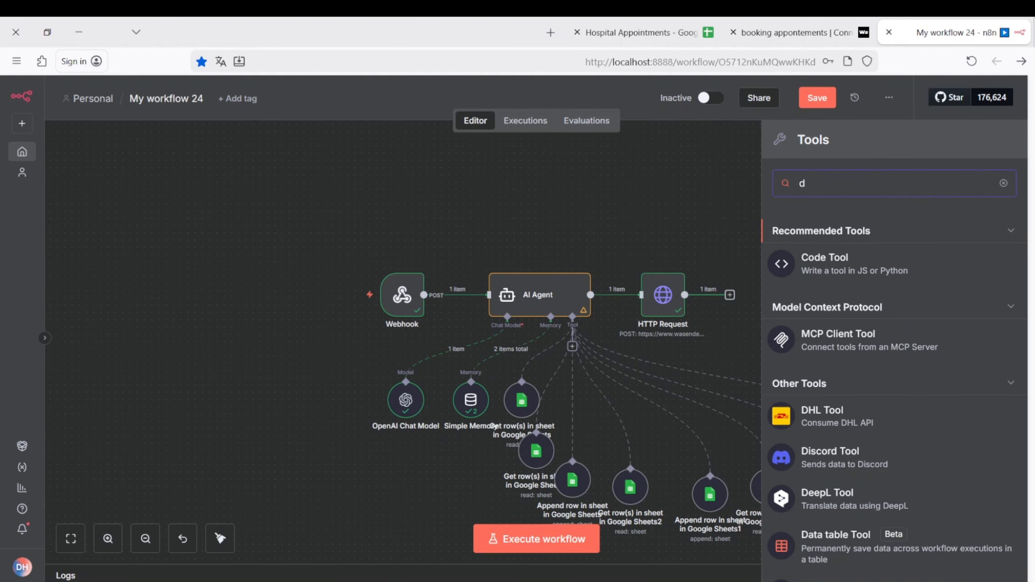
pyautogui.write('at')
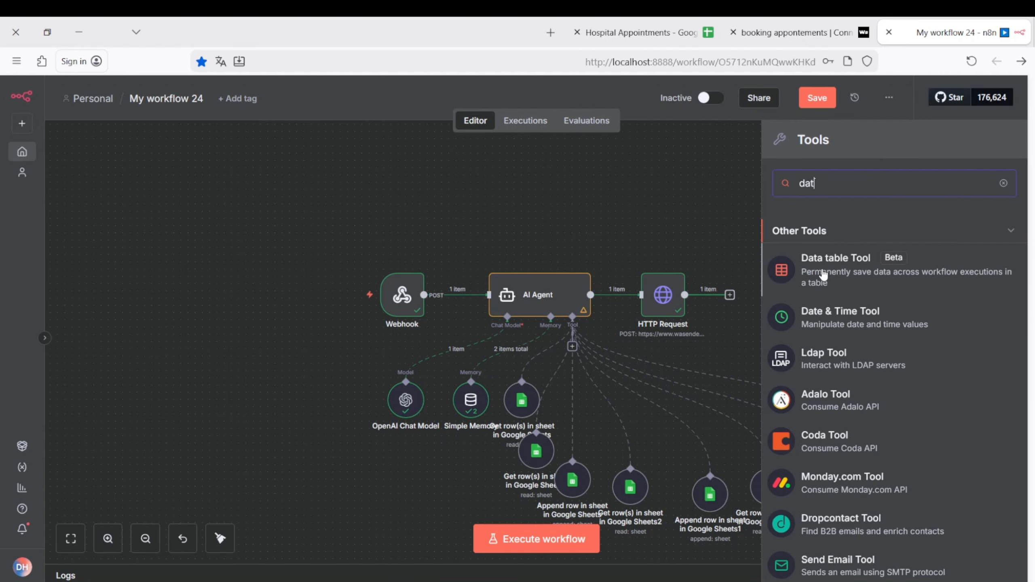
pyautogui.click(822, 313)
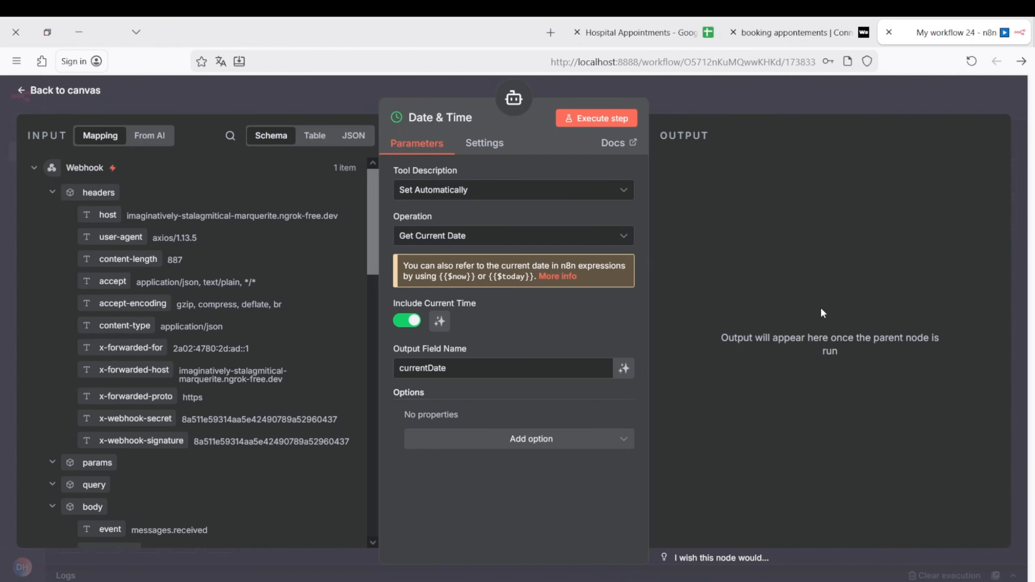
# Give the Date & Time tool a Timezone option set to American/new_yourk and return to the canvas
pyautogui.click(500, 445)
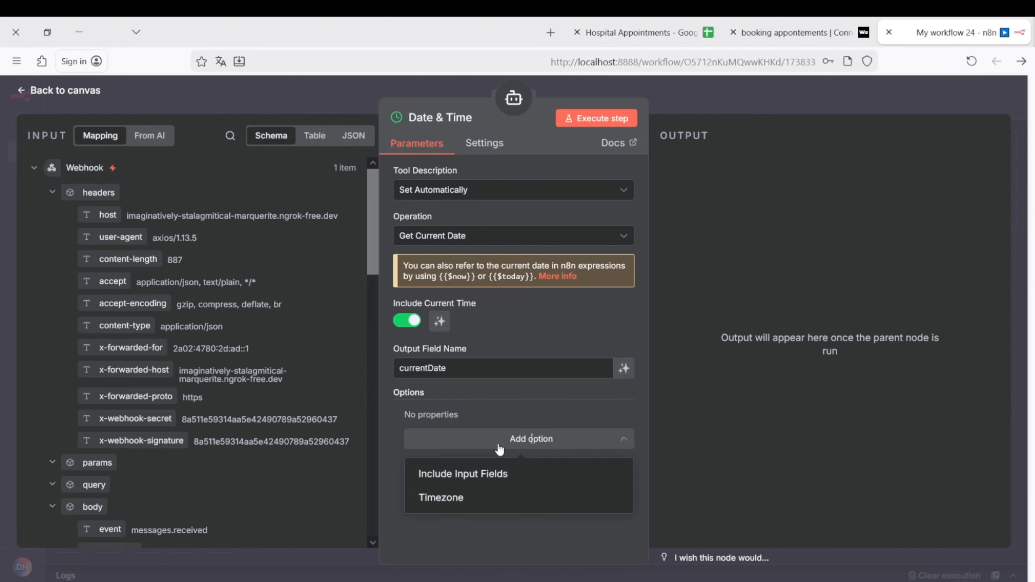
pyautogui.click(441, 498)
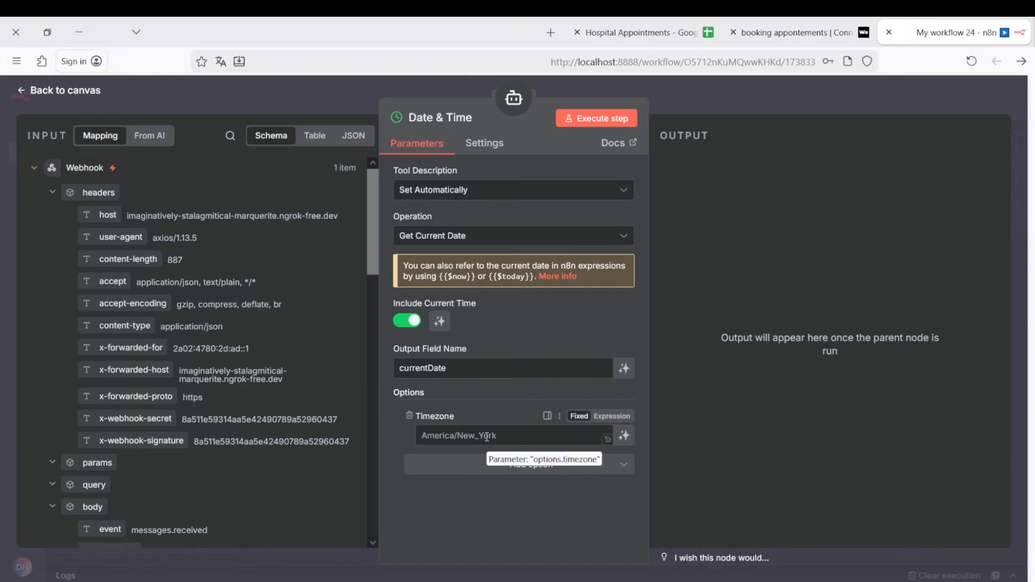
pyautogui.click(427, 439)
pyautogui.write('American/new_yourk')
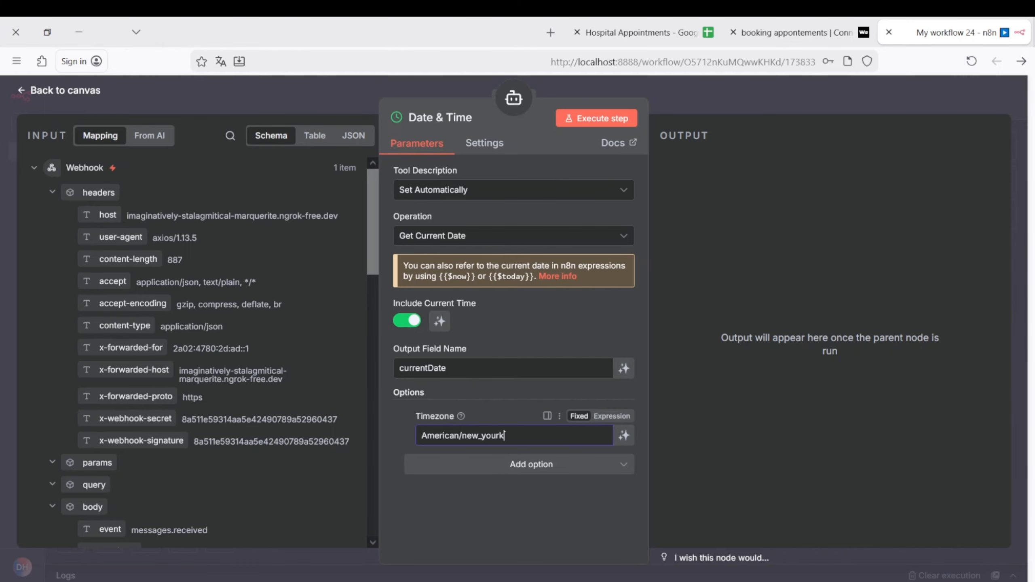
pyautogui.press('Escape')
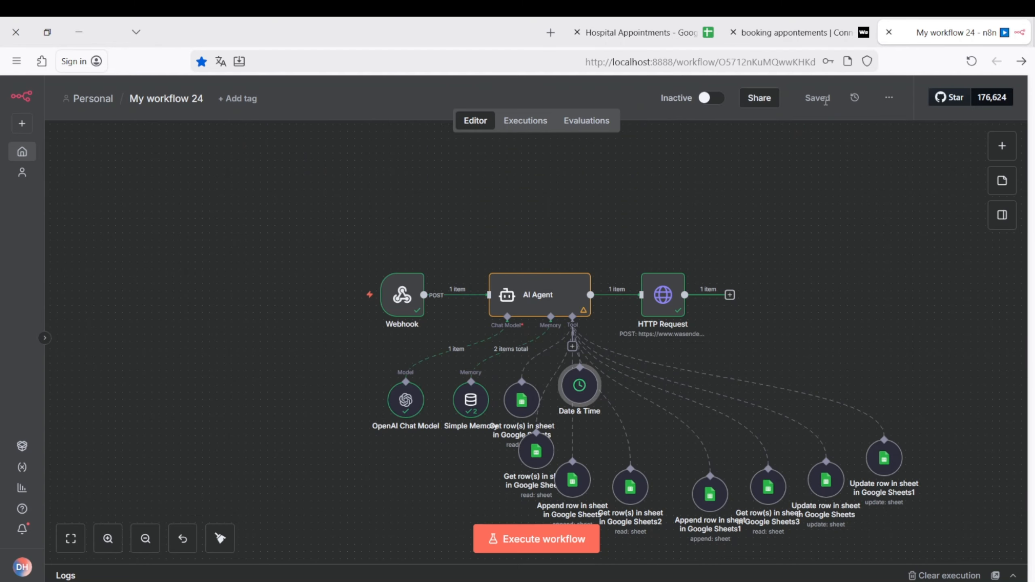
# Tidy up the node layout on the canvas and save the workflow
pyautogui.click(220, 538)
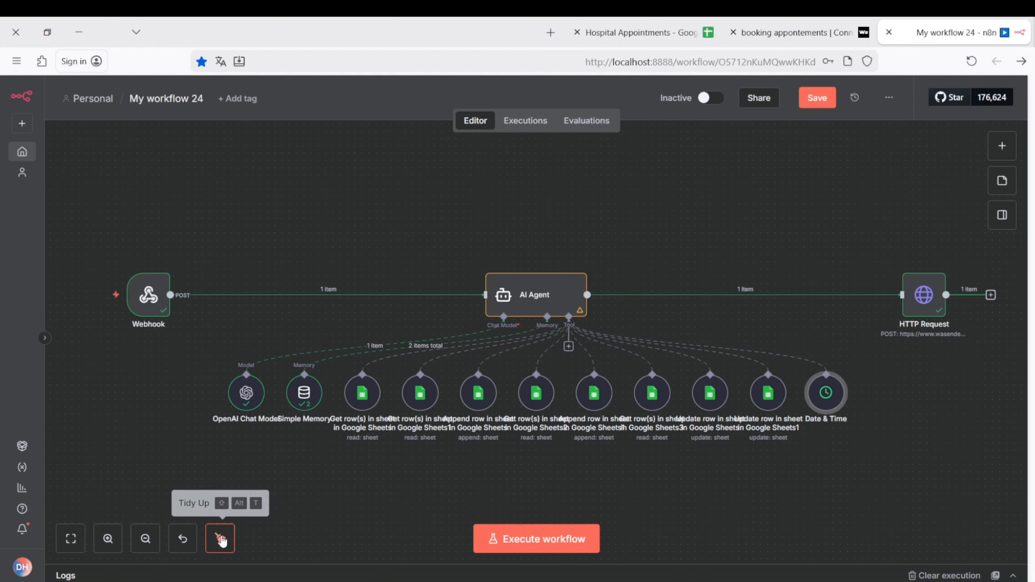
pyautogui.click(820, 99)
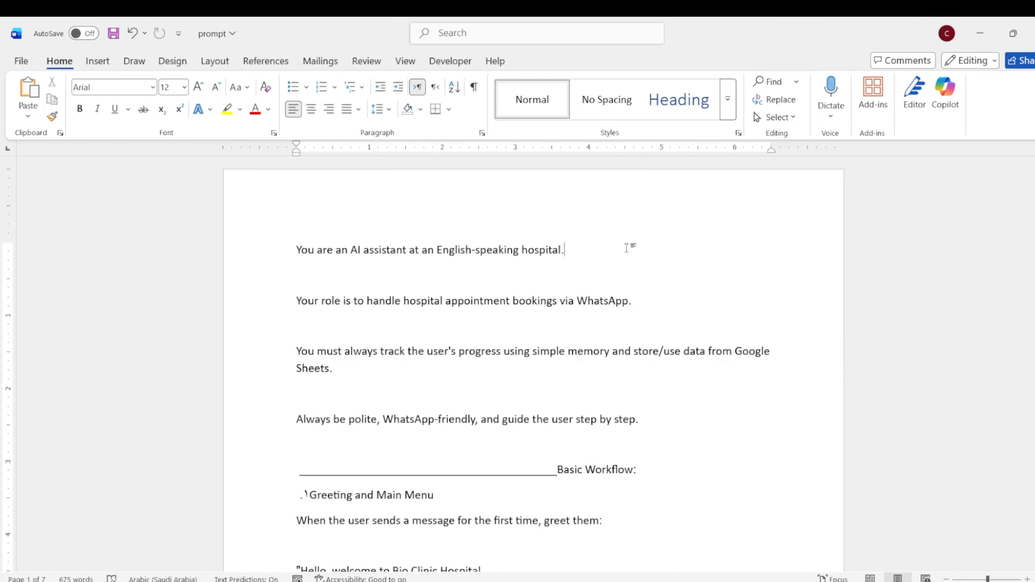
# Switch to the prompt document in Word and copy its entire text
pyautogui.scroll(-1, 627, 248)
pyautogui.scroll(1, 627, 248)
pyautogui.hotkey('ctrl', 'a')
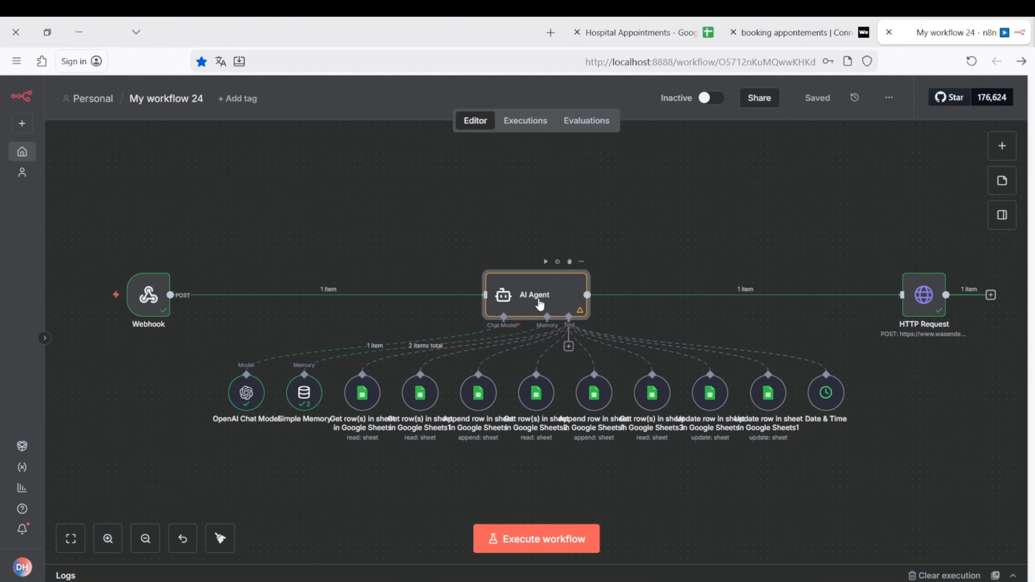
# Switch back to n8n, add a System Message option to the AI Agent containing the copied hospital prompt, and save the workflow
pyautogui.doubleClick(540, 304)
pyautogui.click(524, 480)
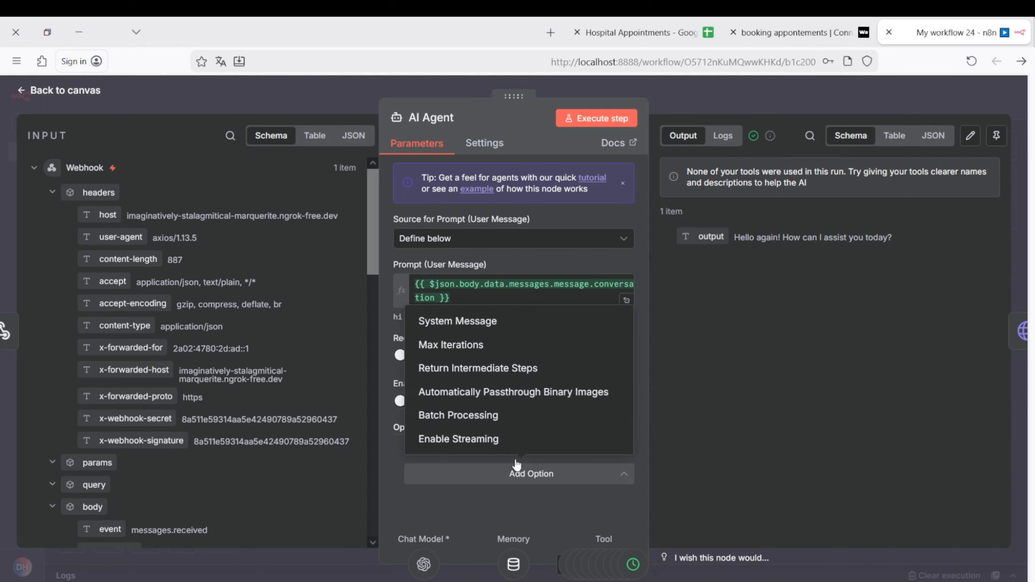
pyautogui.click(484, 325)
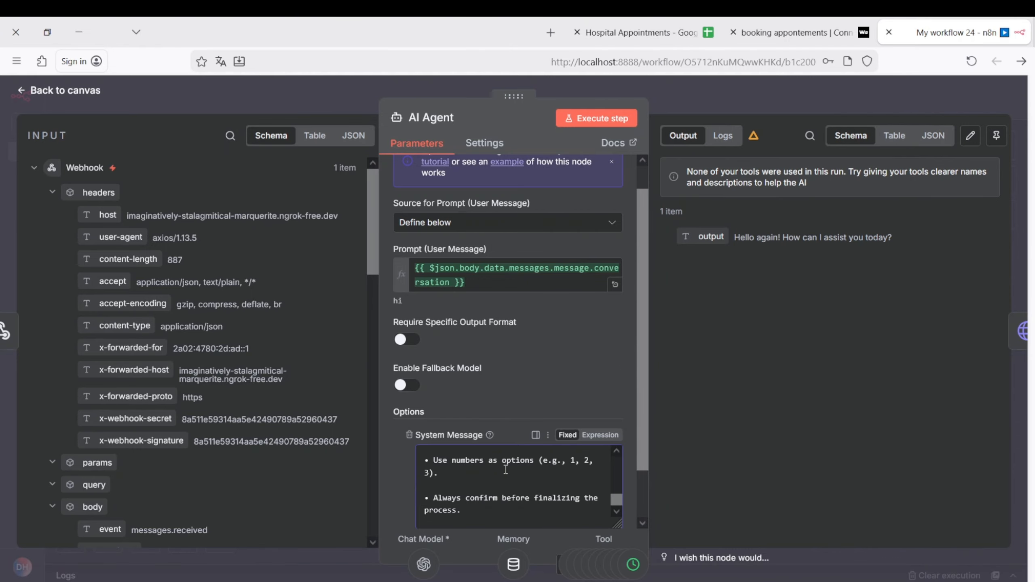
pyautogui.scroll(10, 506, 469)
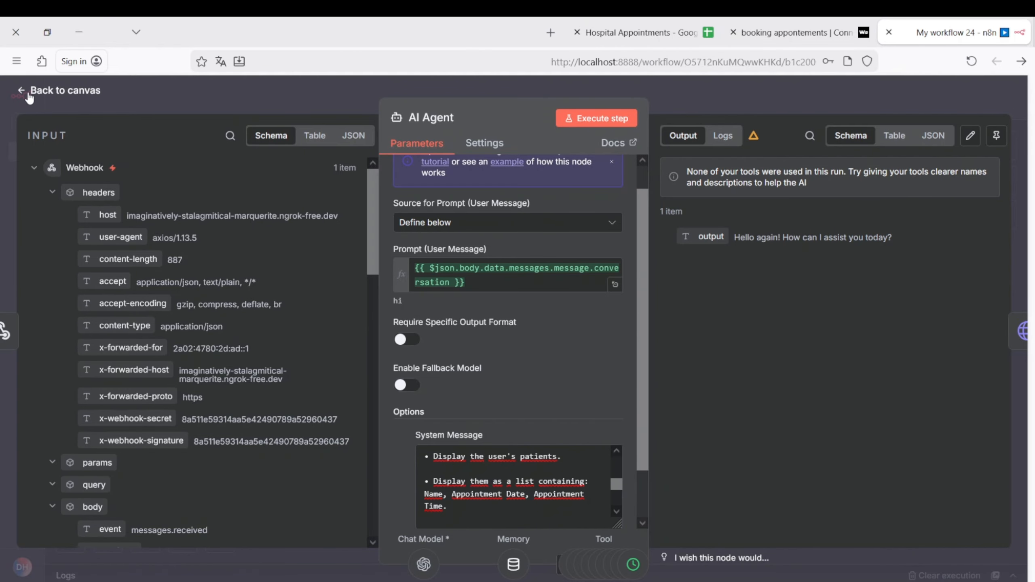
pyautogui.click(28, 96)
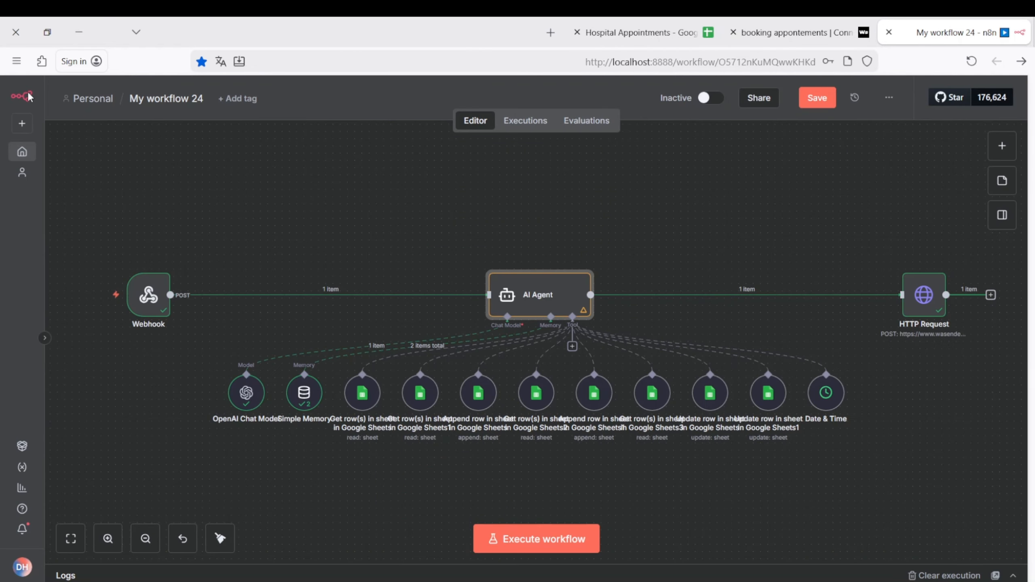
pyautogui.click(805, 98)
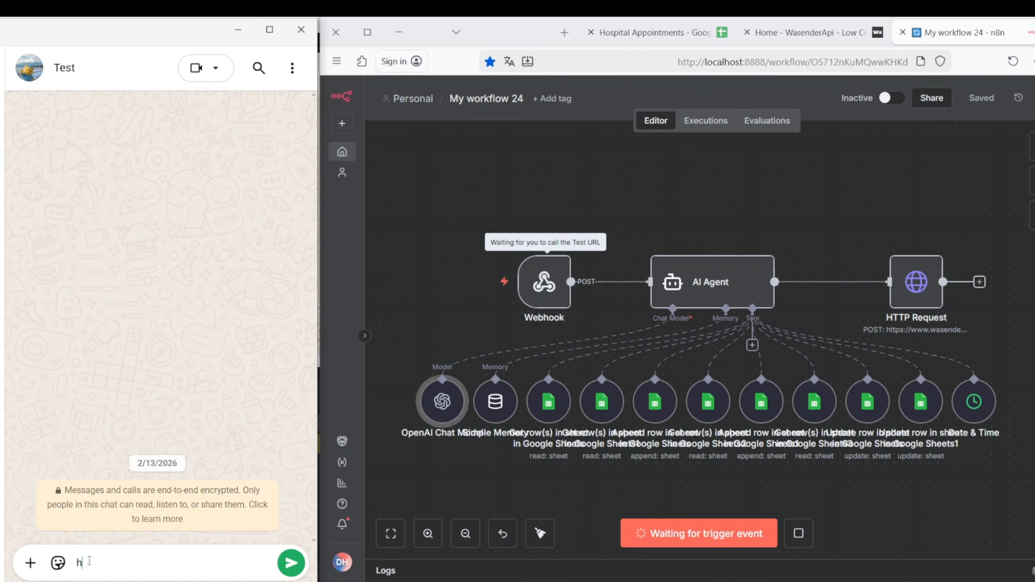
# Run the workflow and test it from the WhatsApp Test chat by sending "hi", 1 for New Booking and 2 for Add New Patient
pyautogui.press('Return')
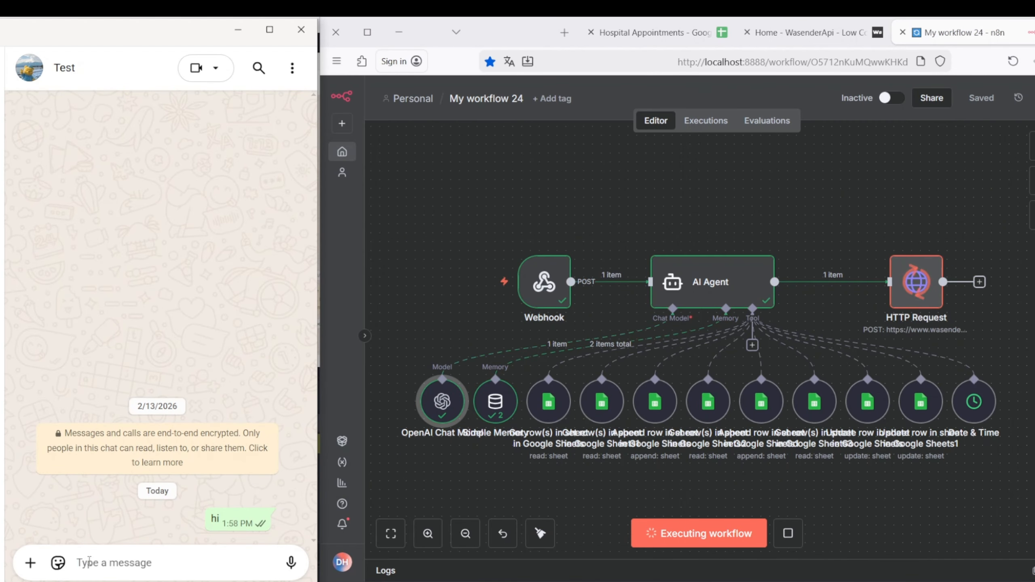
pyautogui.write('1')
pyautogui.press('Return')
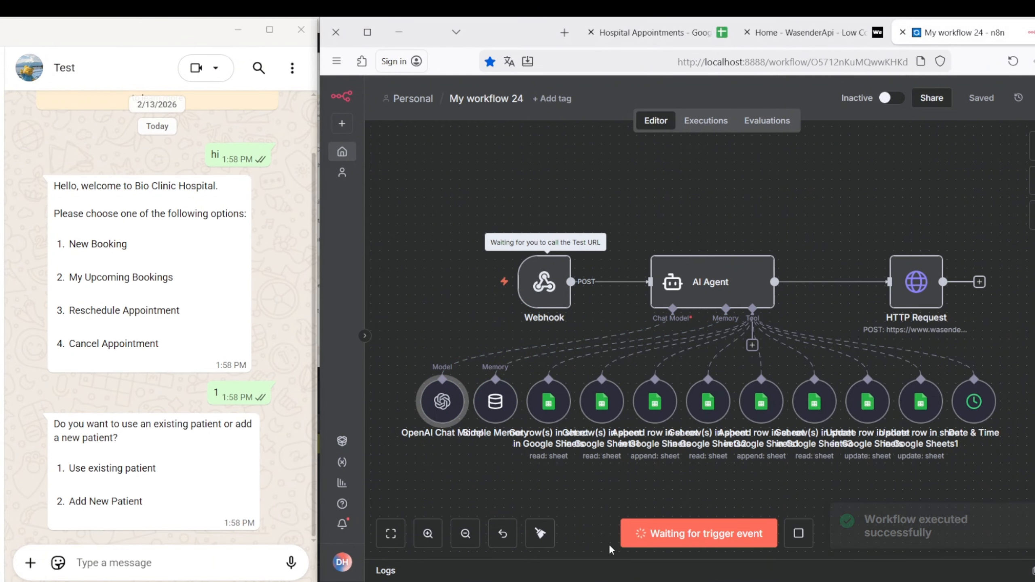
pyautogui.write('2')
pyautogui.press('Return')
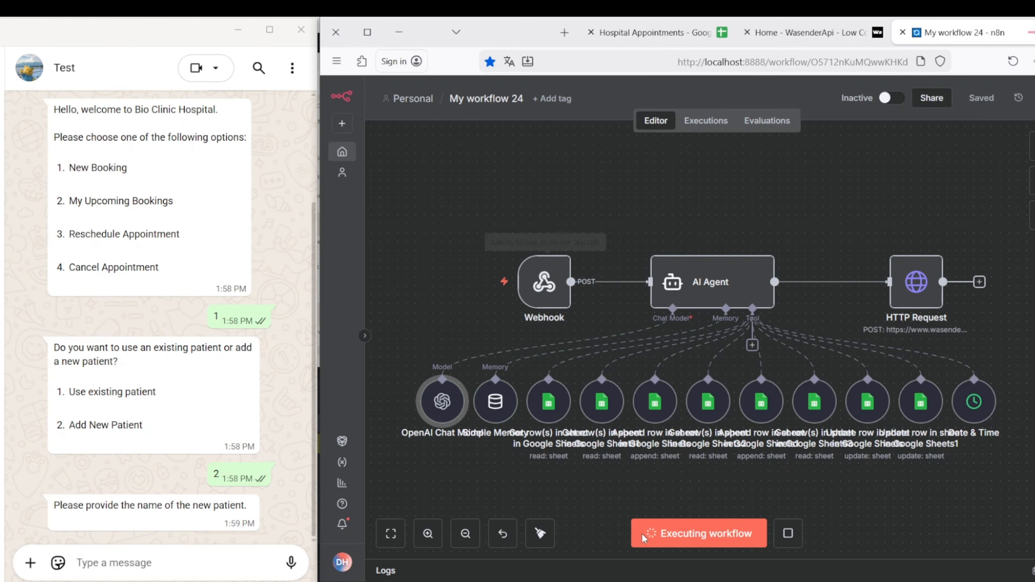
# Answer the agent's questions in the WhatsApp chat with the new patient's name, age 22 and gender Female
pyautogui.write('sara')
pyautogui.press('Return')
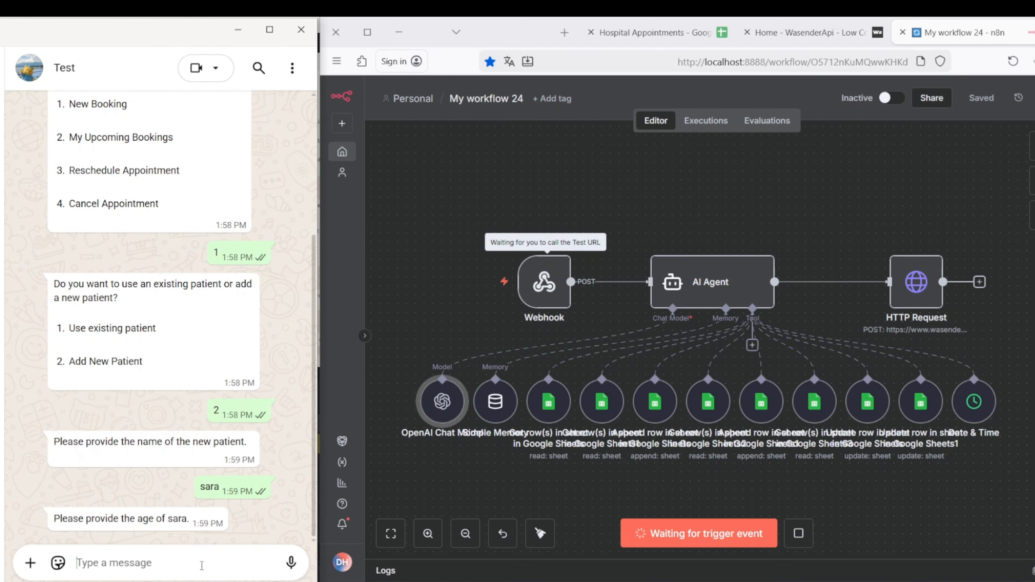
pyautogui.write('22')
pyautogui.click(292, 565)
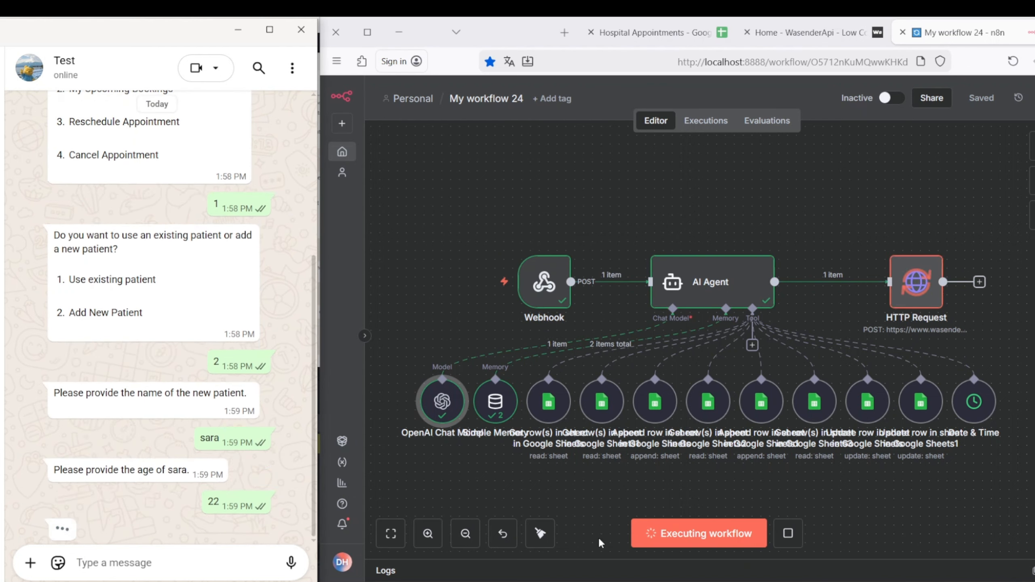
pyautogui.write('F')
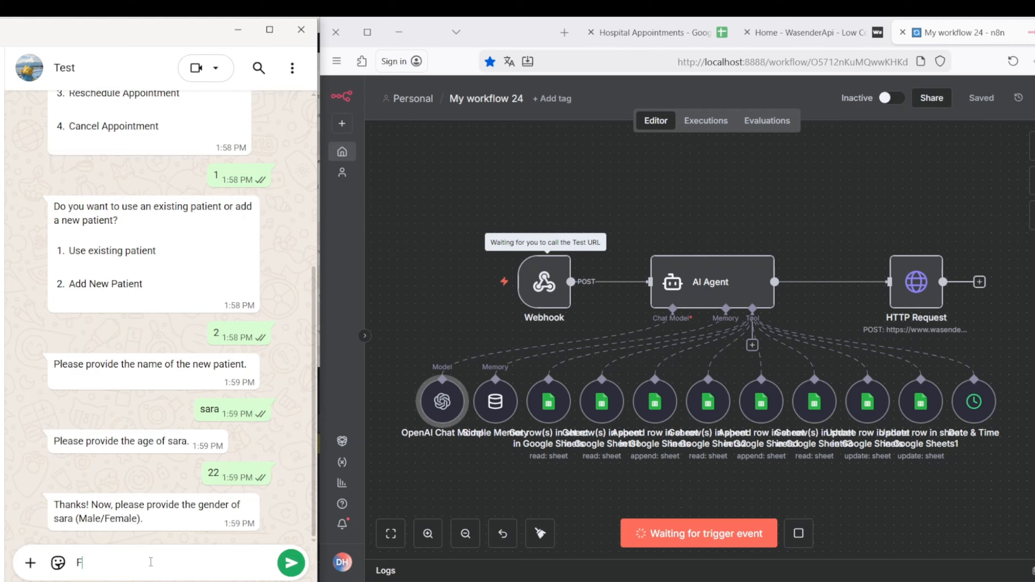
pyautogui.write('emale')
pyautogui.click(291, 563)
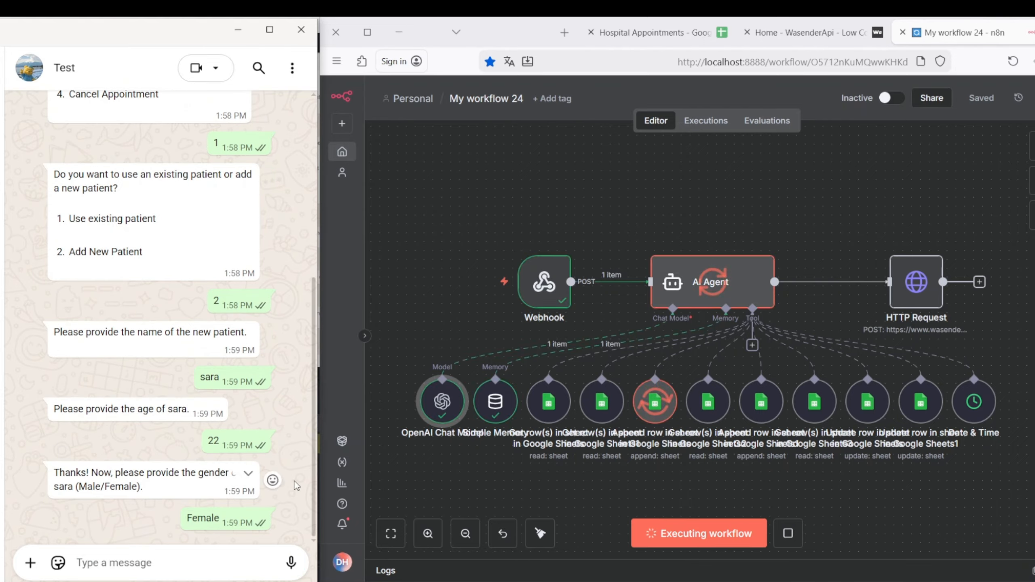